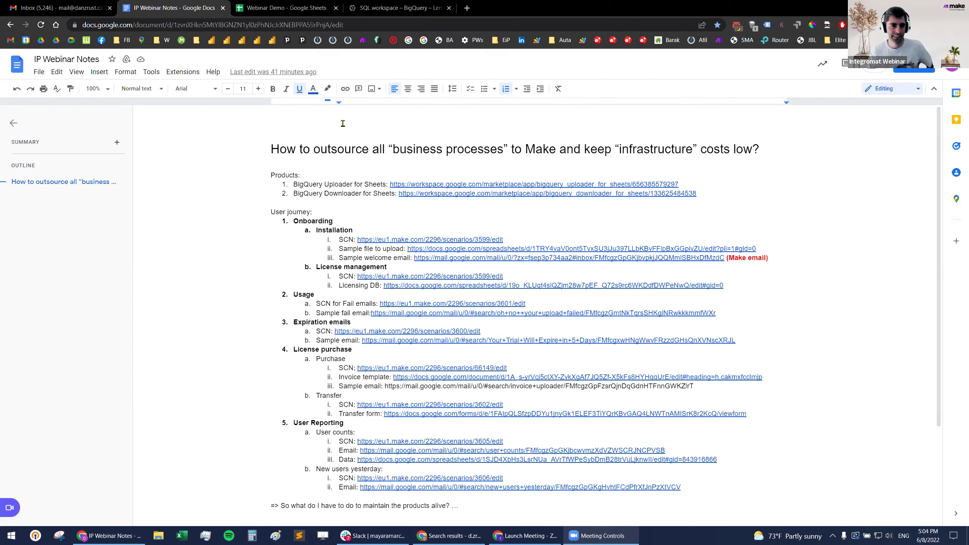
Step: Look over the Webinar Demo sample data and the BigQuery calendar table preview, then return to the Webinar Demo spreadsheet
left_click(290, 8)
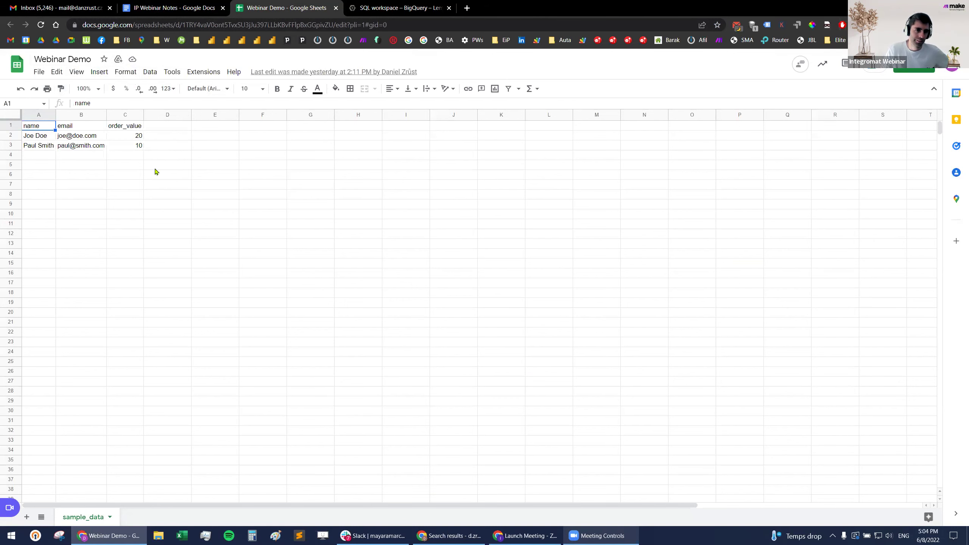
left_click(396, 7)
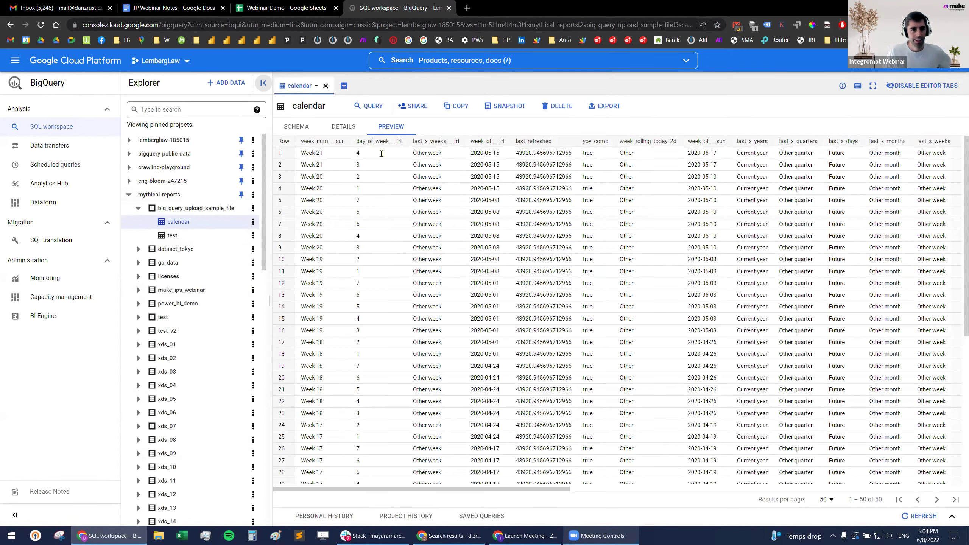
left_click(262, 5)
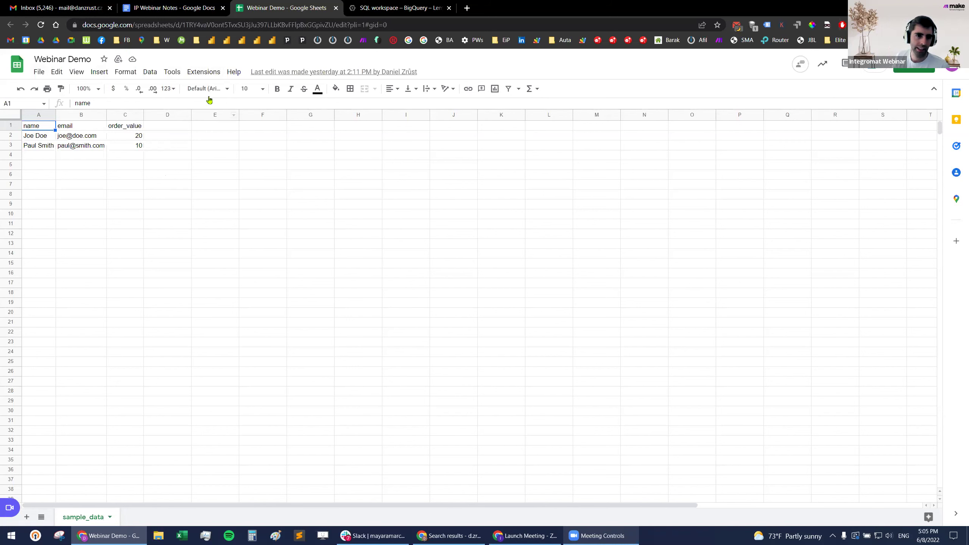
Step: Search the Sheets add-on marketplace for "bigquery" and choose the BigQuery Uploader for Sheets suggestion
left_click(204, 72)
mouse_move(246, 94)
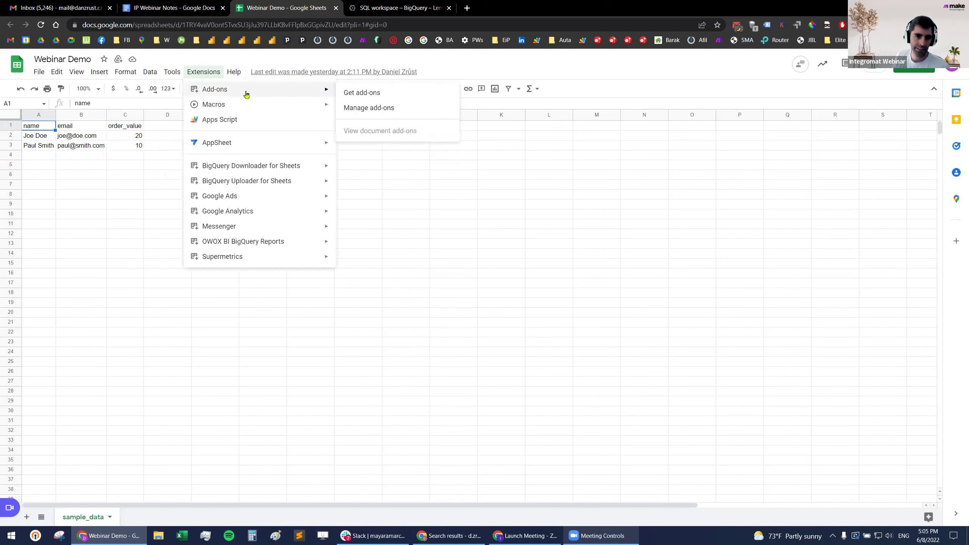
left_click(368, 92)
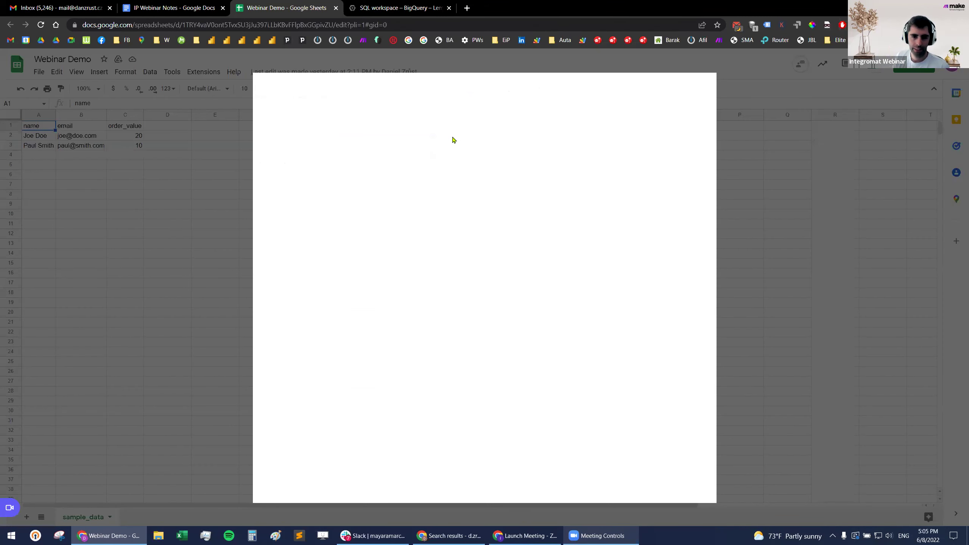
left_click(503, 88)
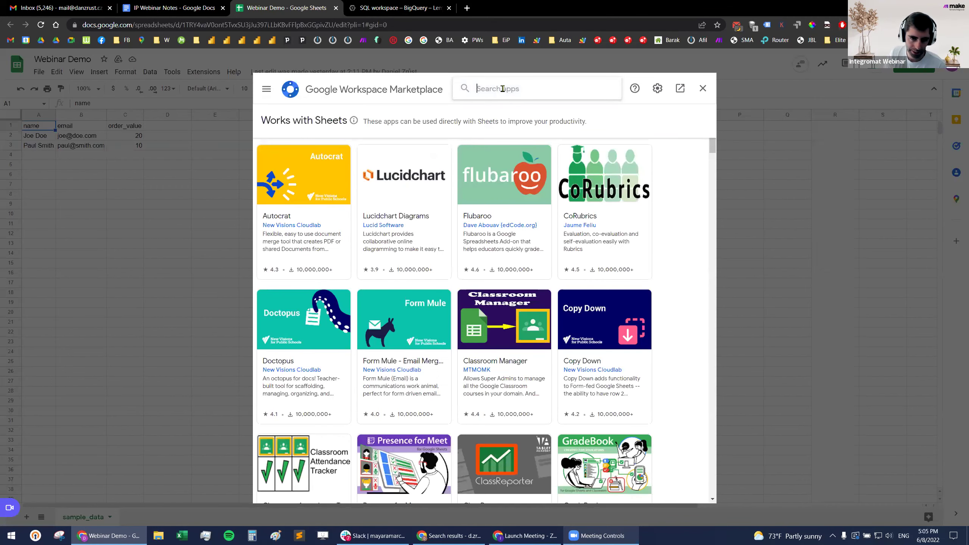
type("bigquery")
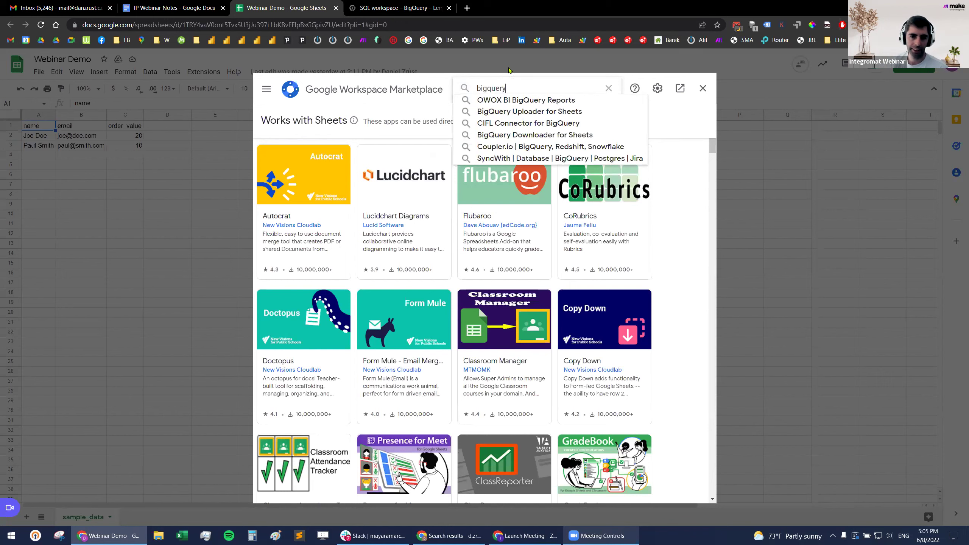
left_click(530, 111)
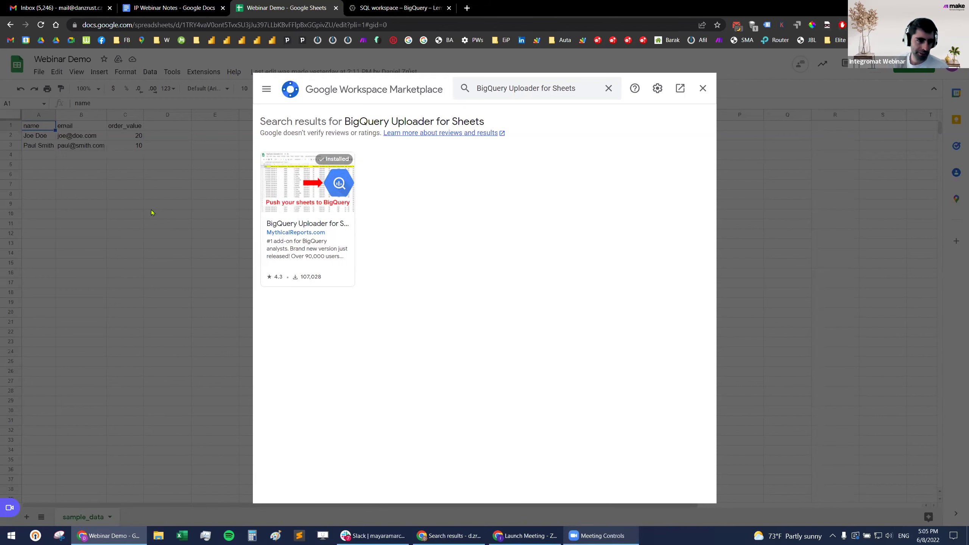
Step: Open the BigQuery Uploader for Sheets listing, read through its overview and close the marketplace
left_click(308, 248)
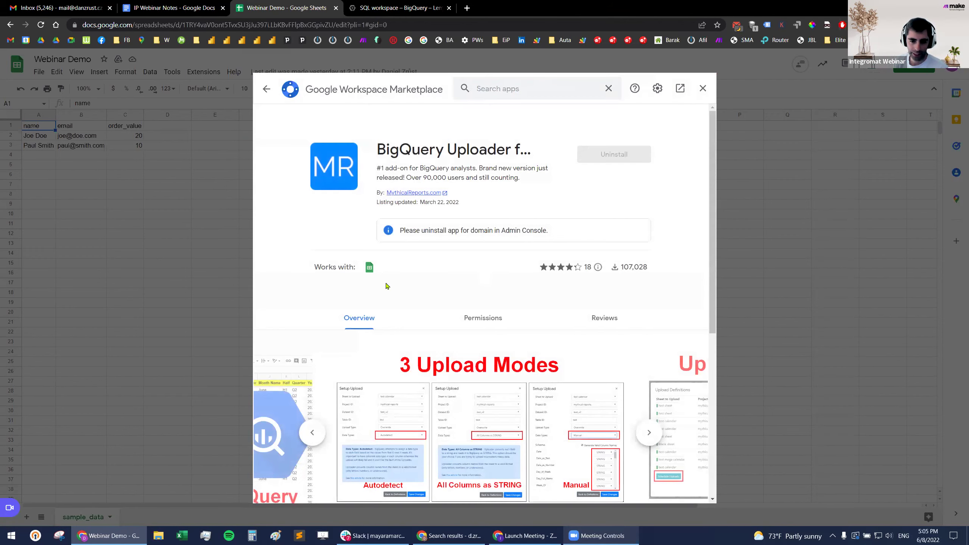
scroll(431, 363, "down", 1)
scroll(431, 363, "down", 6)
scroll(426, 372, "up", 7)
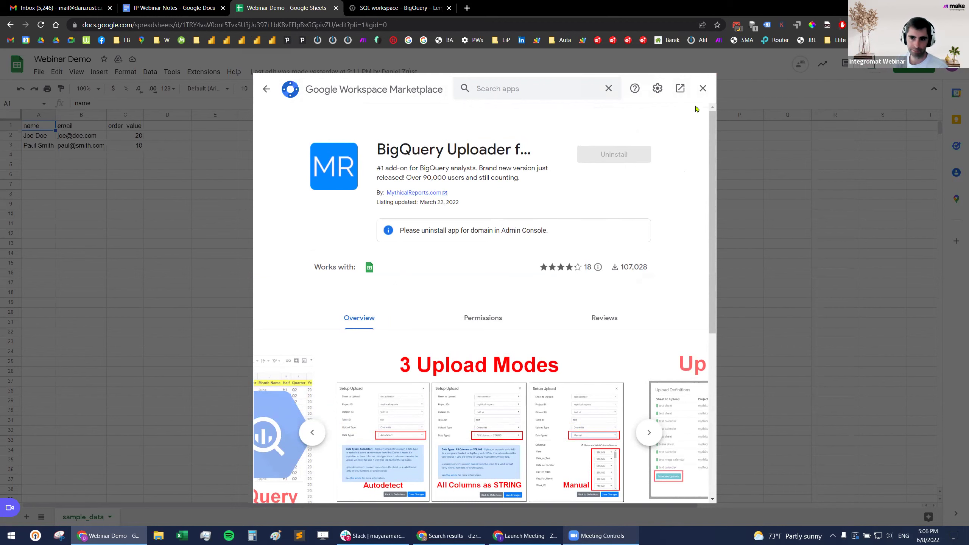
left_click(702, 88)
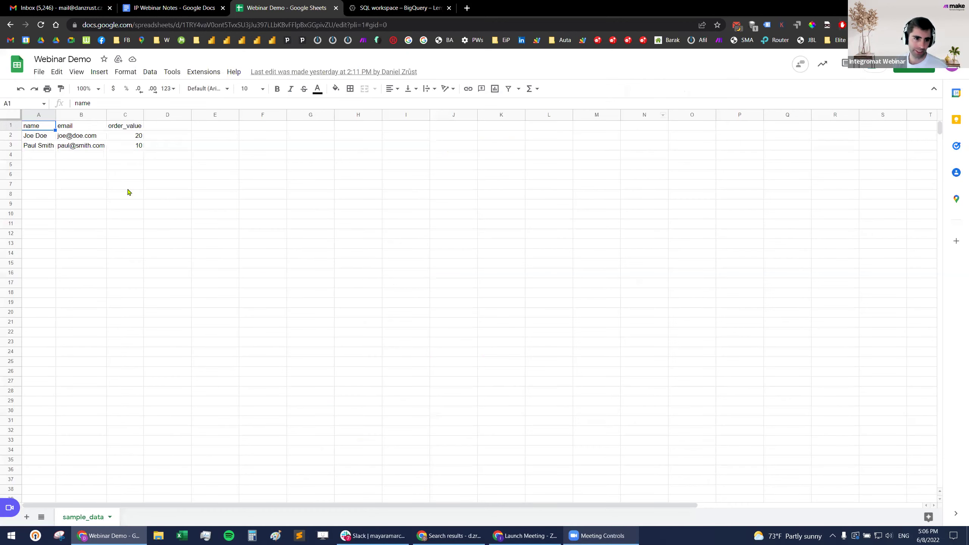
Step: Display the commands that the BigQuery Uploader for Sheets add-on offers in the spreadsheet
left_click(202, 72)
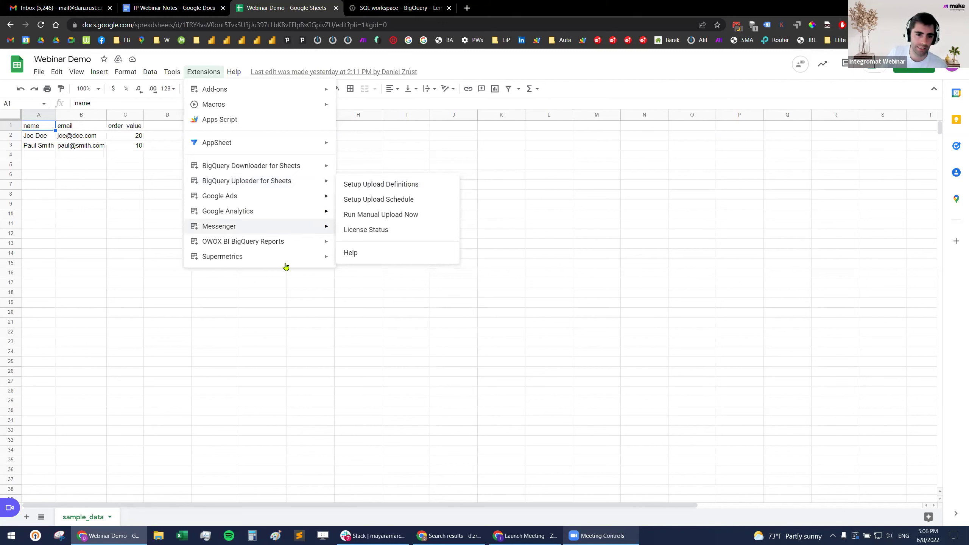
mouse_move(313, 182)
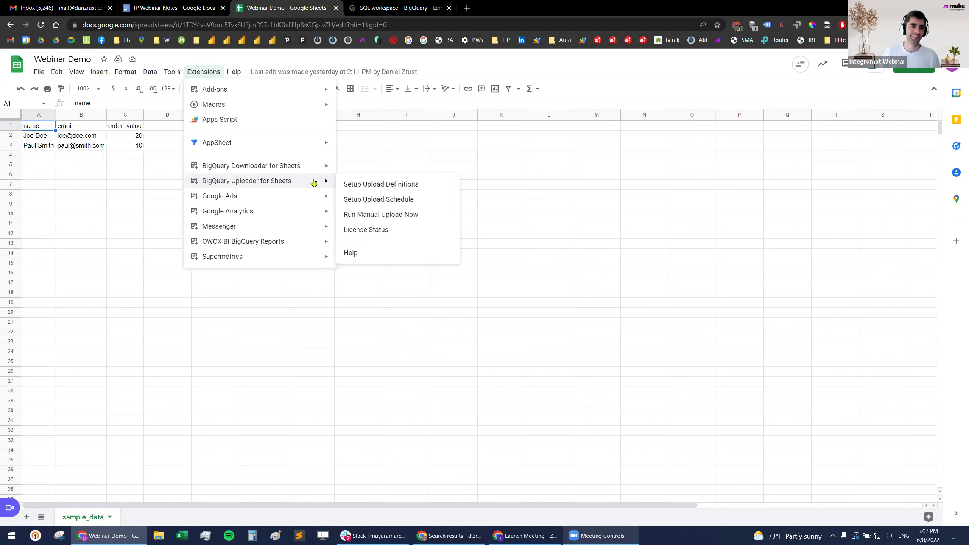
Step: Open the Licensing DB linked in the IP Webinar Notes and examine its license date and status columns
left_click(161, 8)
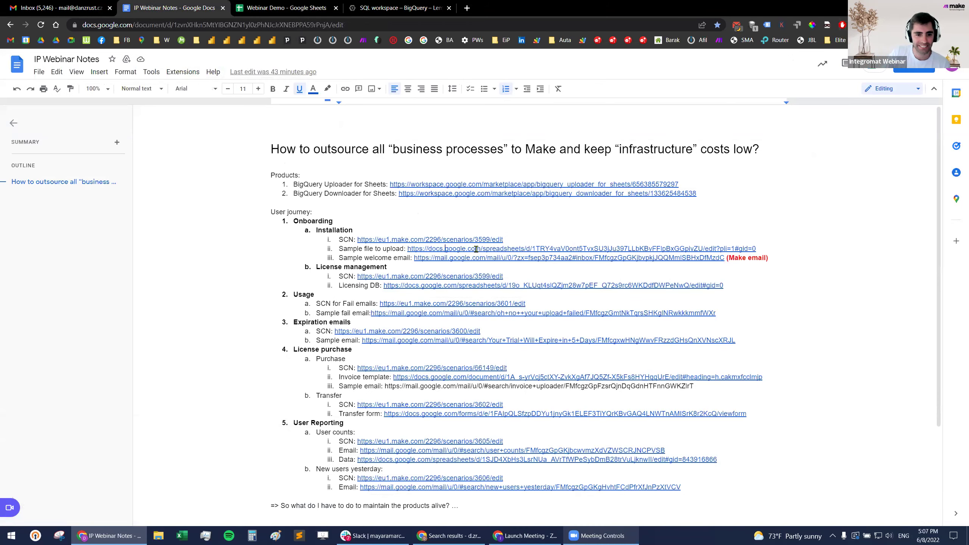
left_click(480, 286)
left_click(420, 302)
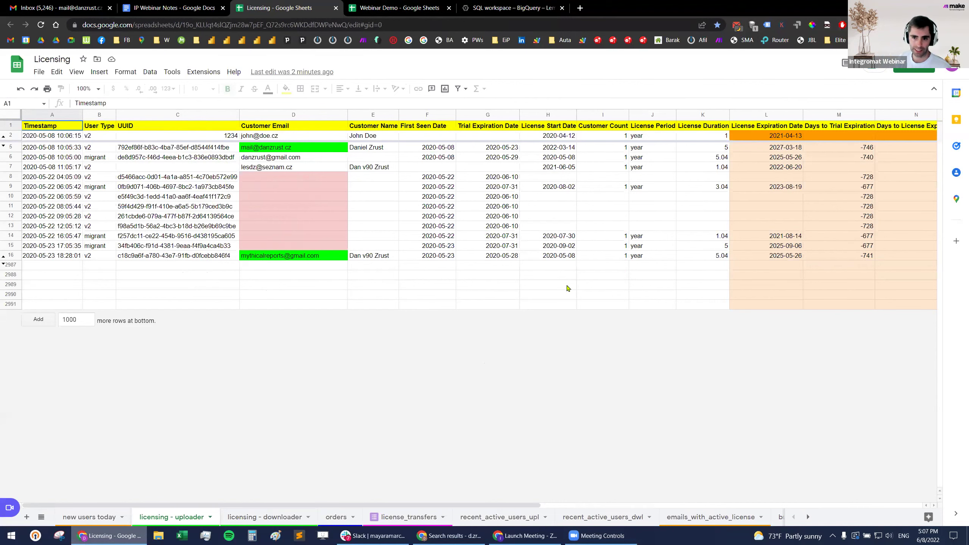
scroll(504, 245, "right", 6)
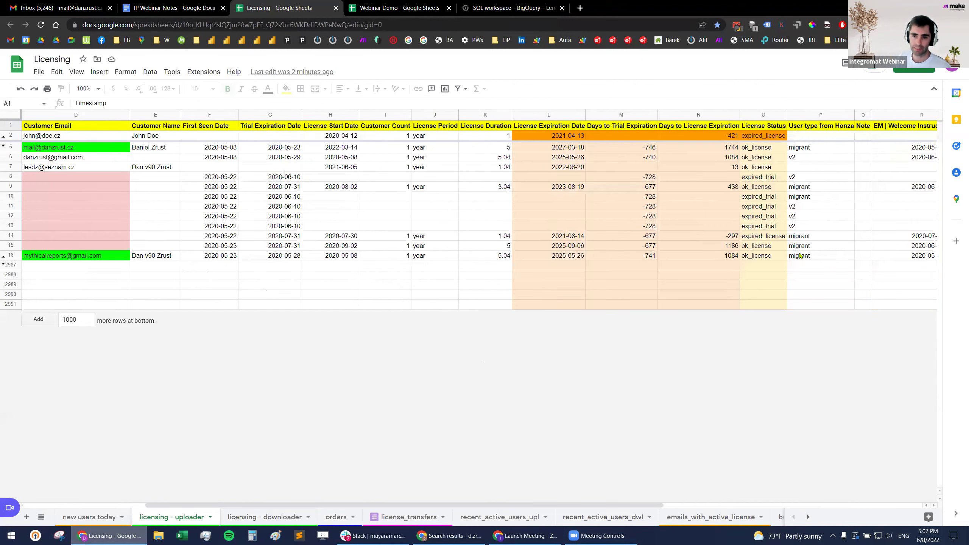
scroll(408, 241, "left", 3)
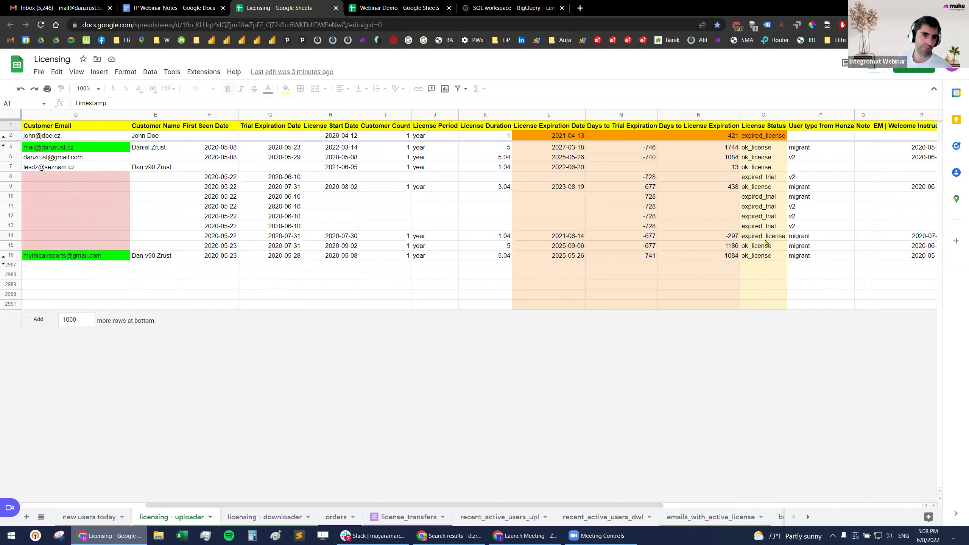
Step: Open the Installation scenario 3599 in Make from the IP Webinar Notes and show its 8 June 2022 17:05 run
left_click(194, 9)
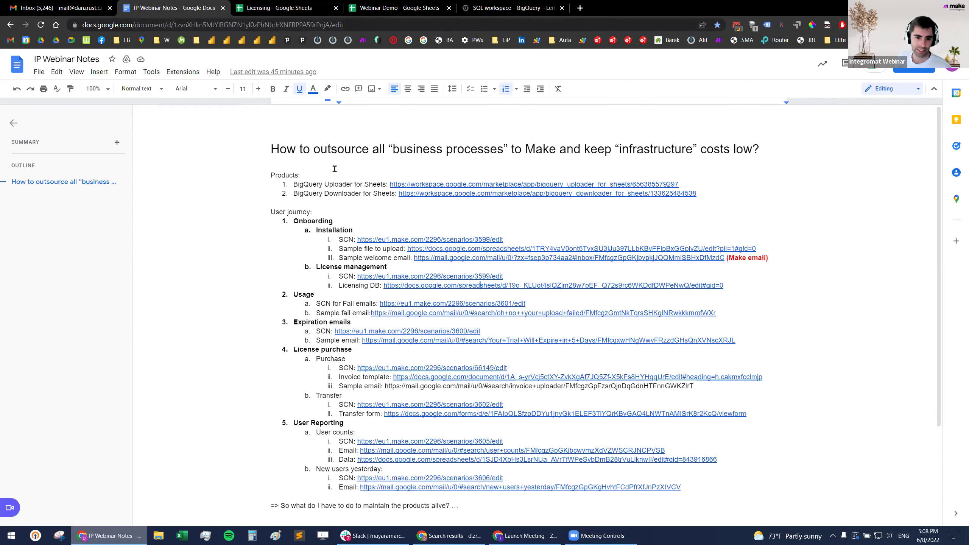
left_click(392, 239)
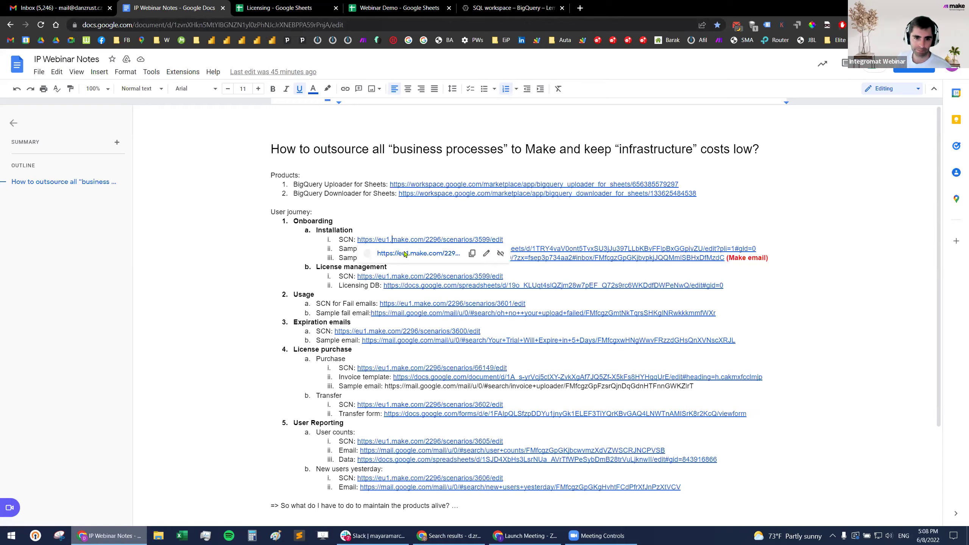
left_click(403, 254)
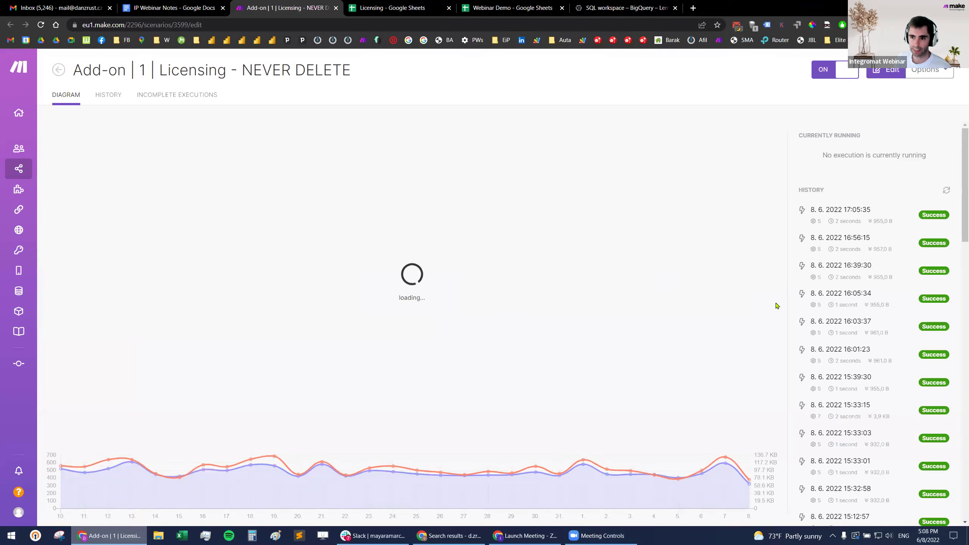
left_click(878, 219)
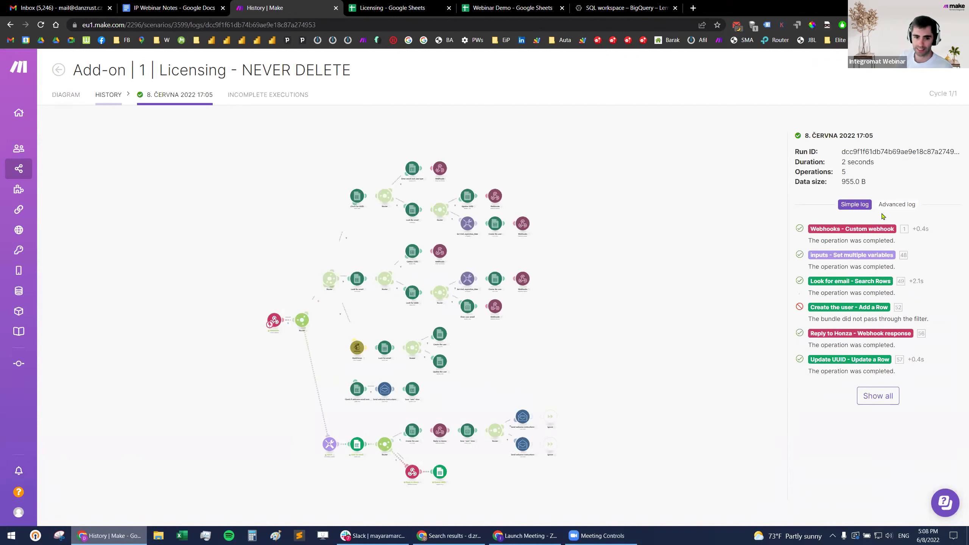
Step: Inspect the output bundle of the run's starting custom webhook, highlighting the action and email fields
scroll(580, 344, "up", 5)
scroll(533, 409, "down", 5)
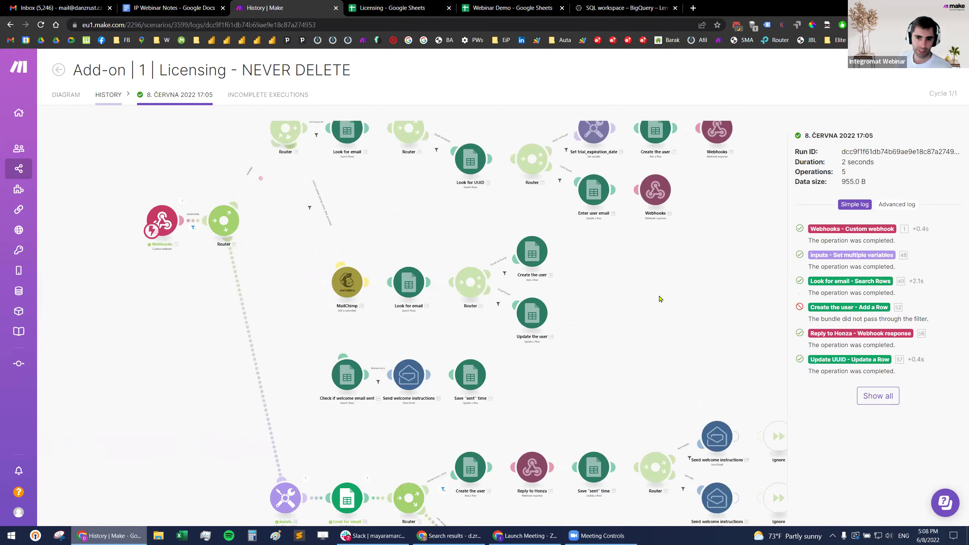
left_click_drag(660, 299, 637, 397)
mouse_move(634, 349)
left_mouse_down()
mouse_move(638, 243)
mouse_move(639, 334)
left_mouse_up()
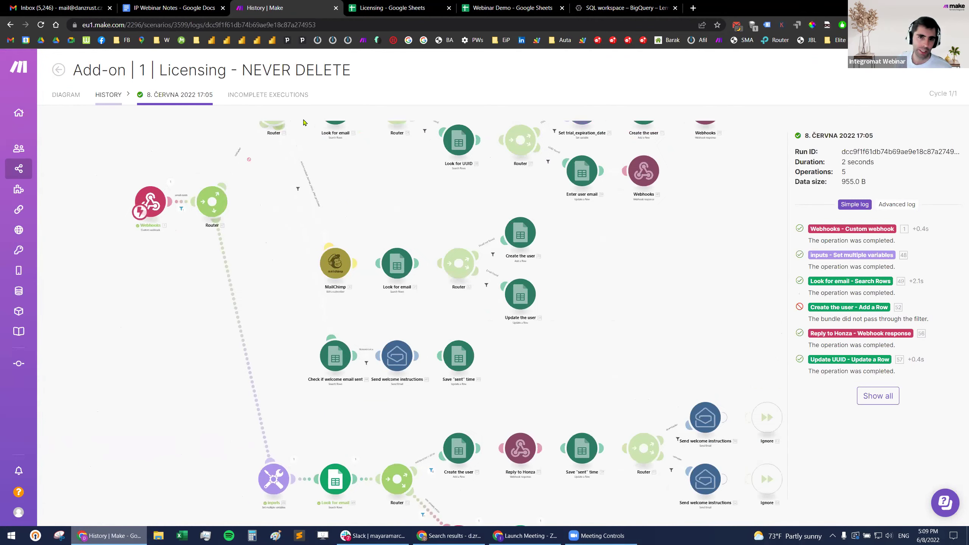
left_click(171, 183)
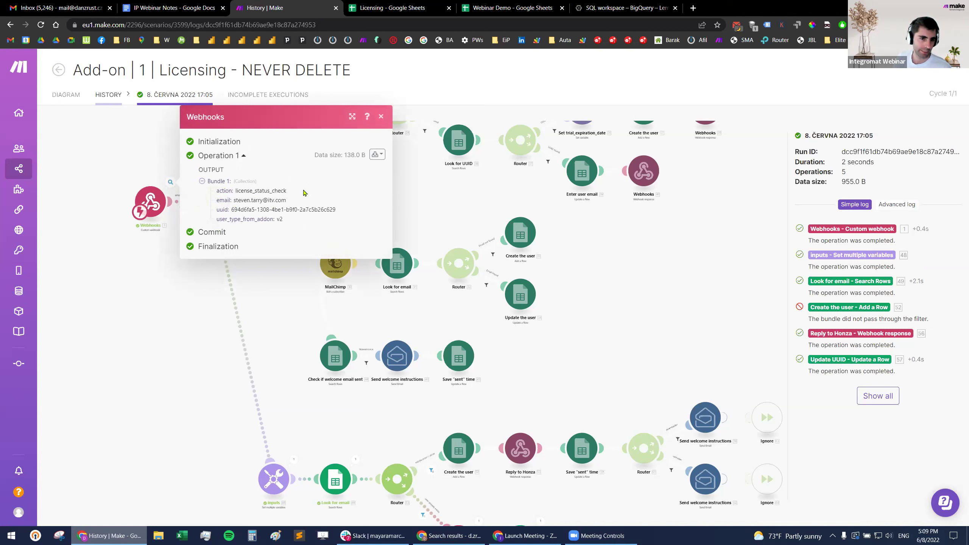
triple_click(257, 191)
left_click(257, 193)
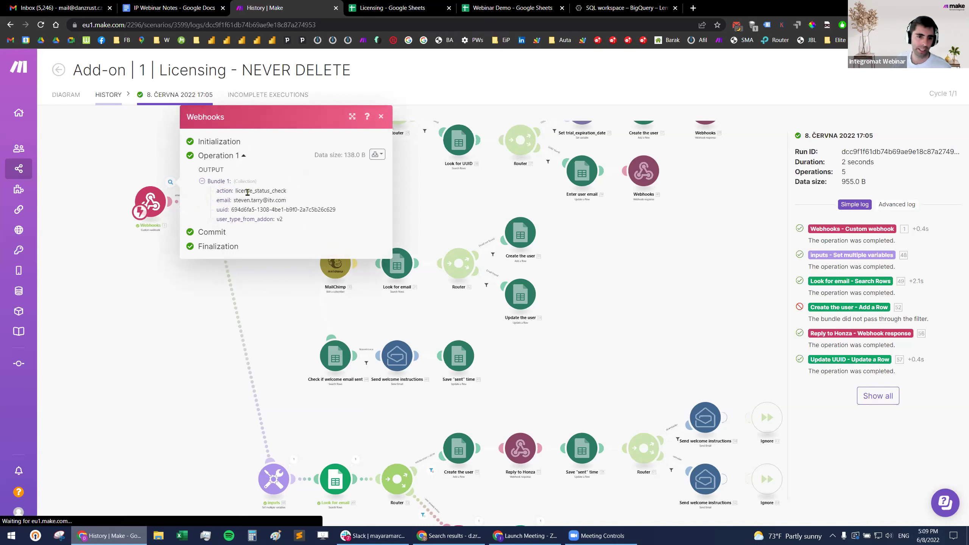
left_click_drag(234, 202, 275, 191)
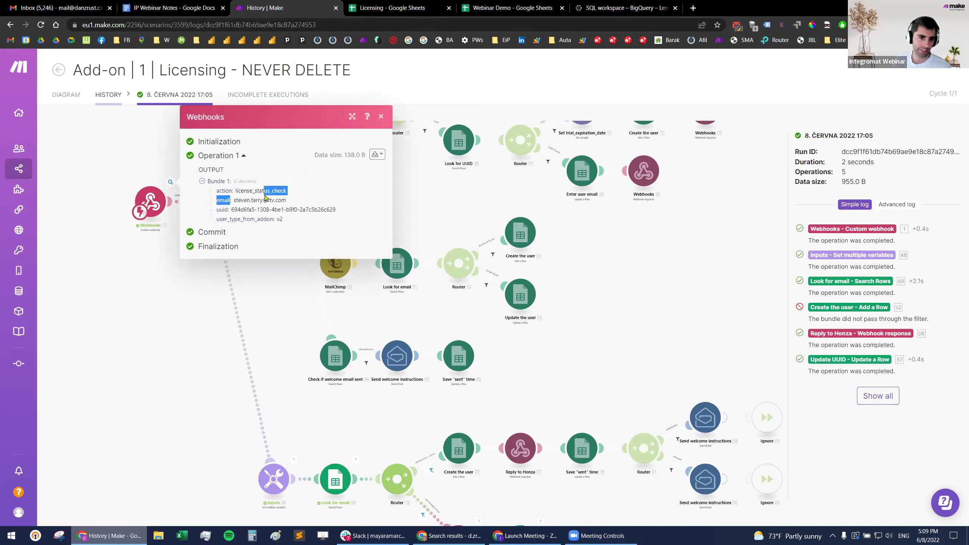
Step: Recheck the starting webhook's output within the whole scenario and take a close look at the Look for email module
left_click(175, 332)
scroll(164, 366, "down", 3)
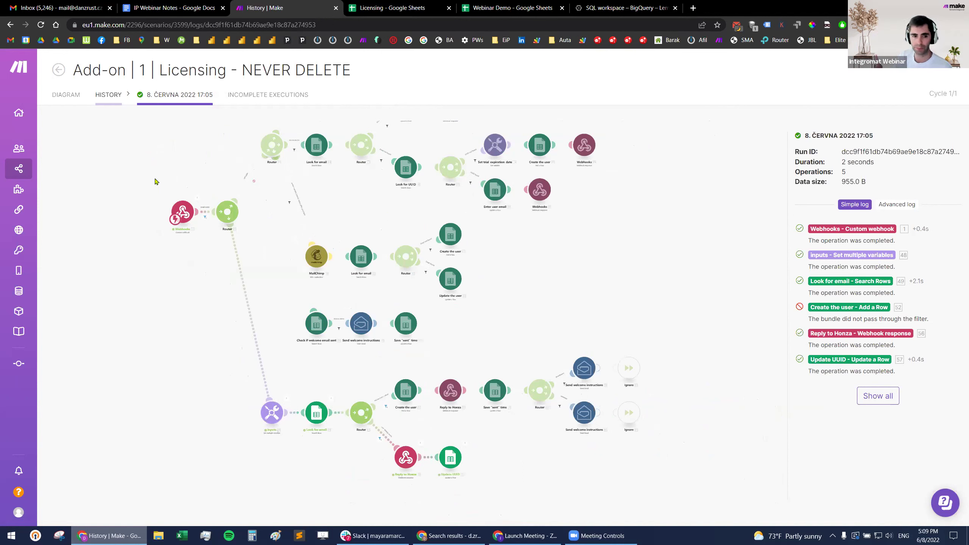
left_click(201, 201)
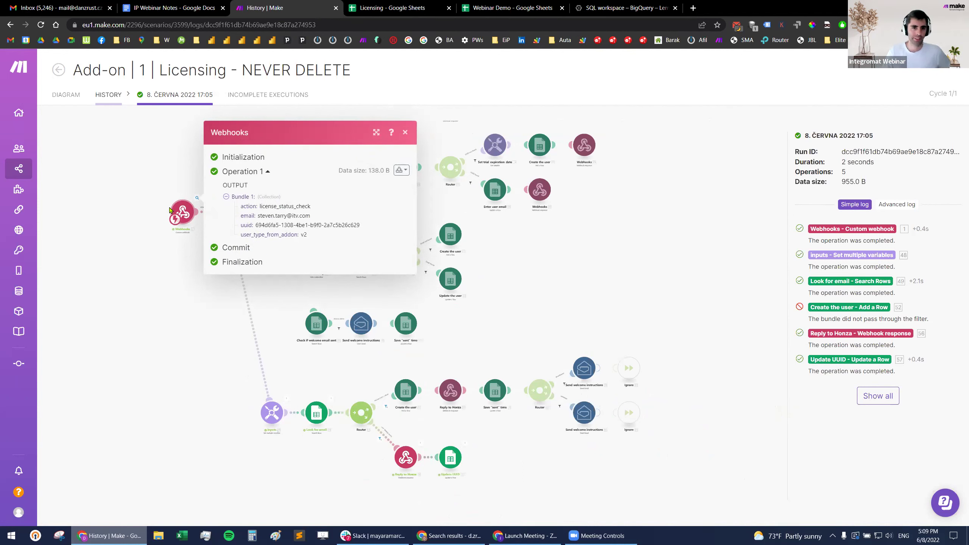
left_click(187, 390)
scroll(283, 407, "up", 5)
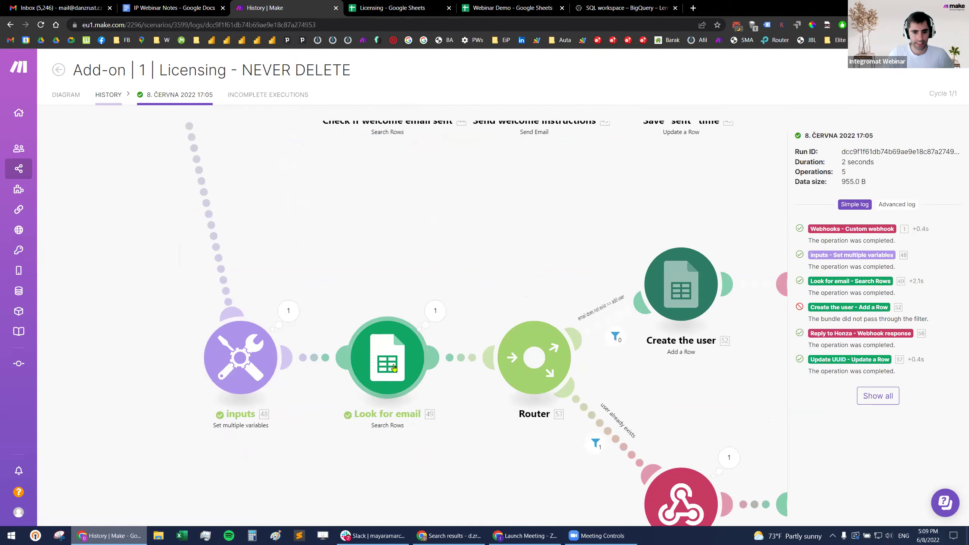
Step: Return to the Licensing spreadsheet and review the Customer Email column and the License Status in row 16
left_click(393, 7)
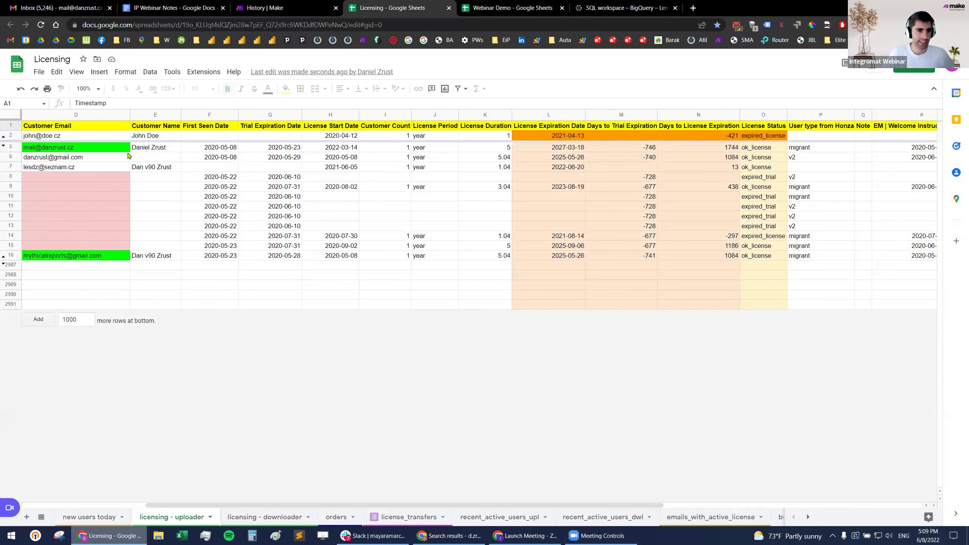
scroll(177, 261, "left", 5)
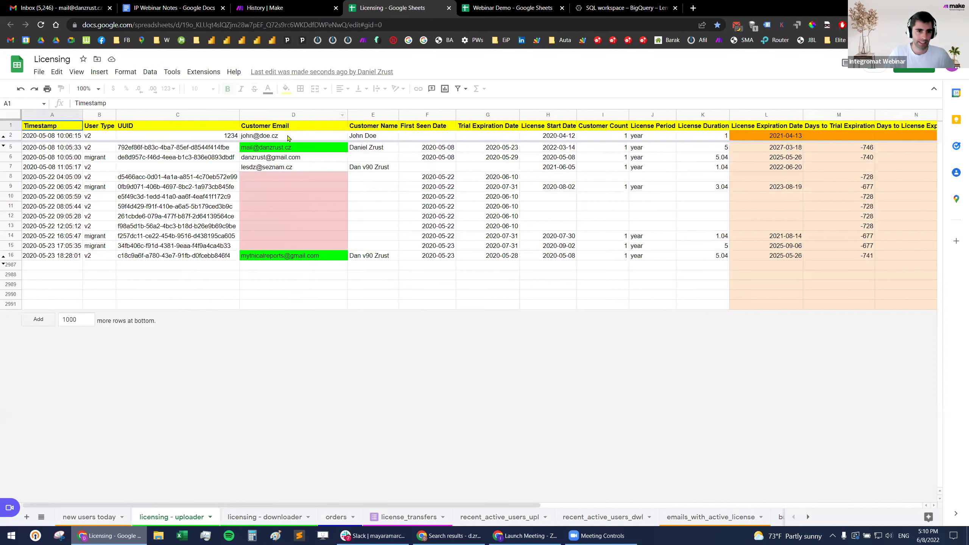
left_click(823, 277)
scroll(808, 273, "right", 6)
left_click(547, 260)
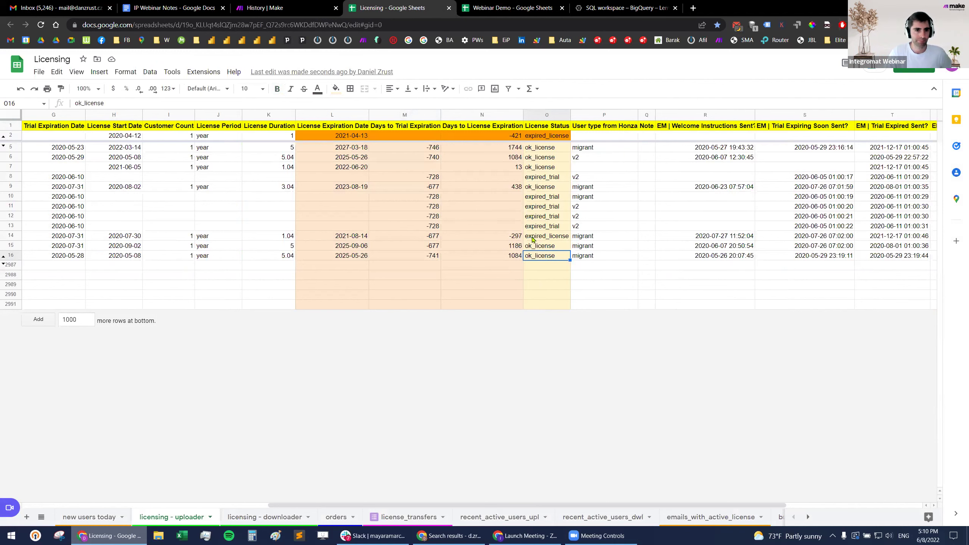
Step: Inspect the webhook response's input bundle on the "user already exists" branch in Make, highlighting the trial and license expiration dates
left_click(291, 10)
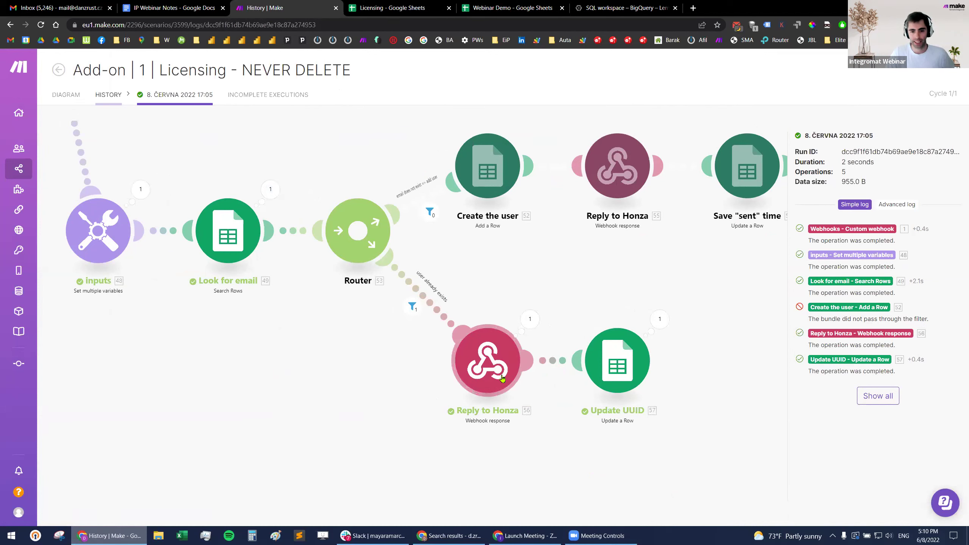
left_click(530, 318)
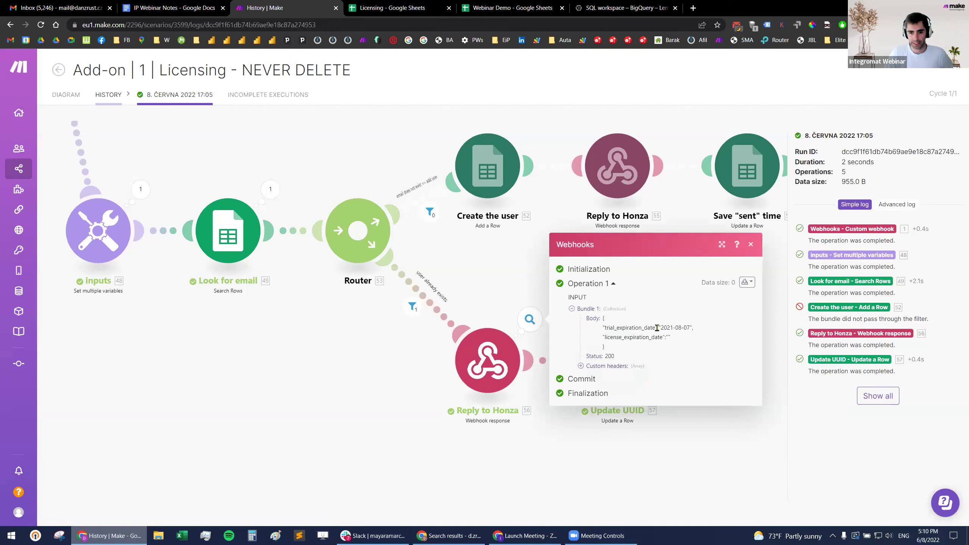
left_click_drag(658, 327, 603, 347)
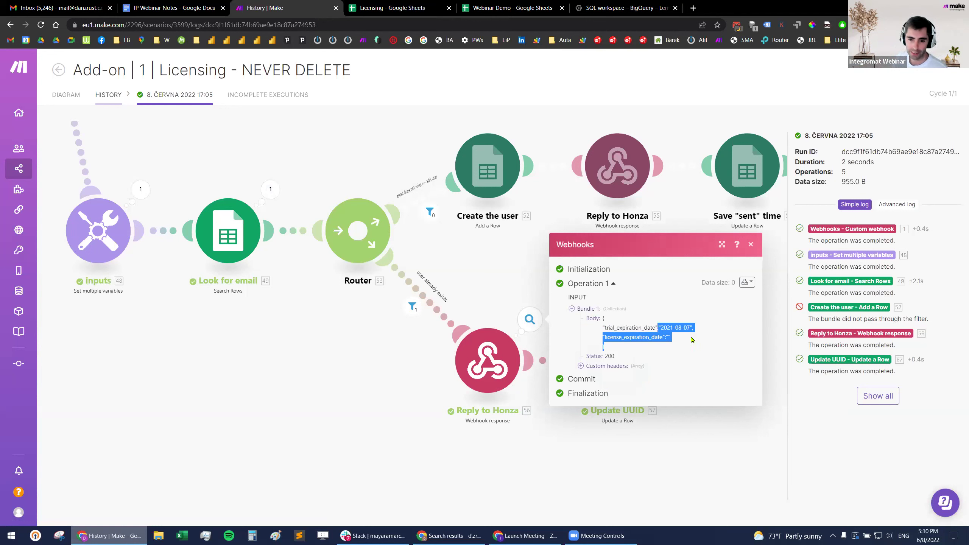
Step: Recheck the trial expiration date in the webhook response's input bundle, close it, and look over the new-user branch
left_click(664, 335)
left_click_drag(654, 324, 692, 326)
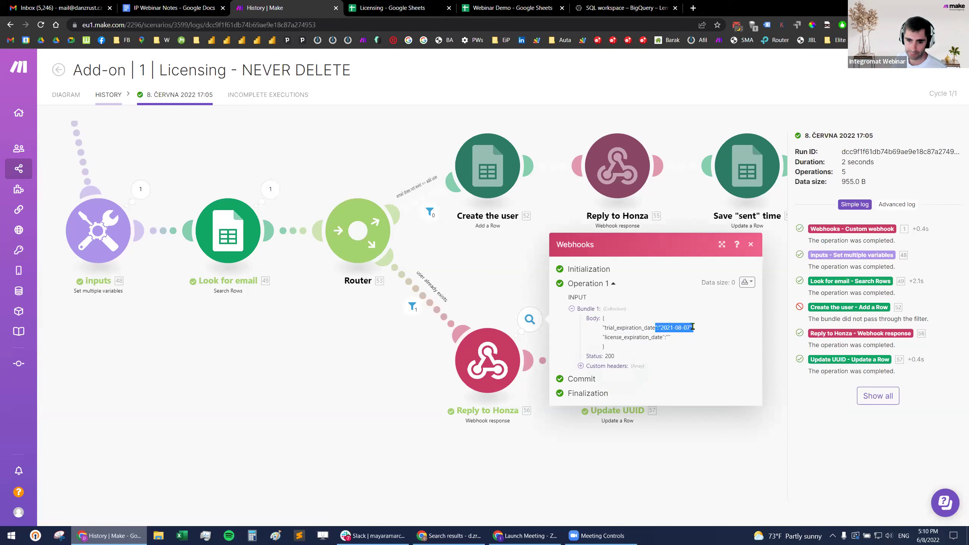
left_click(641, 323)
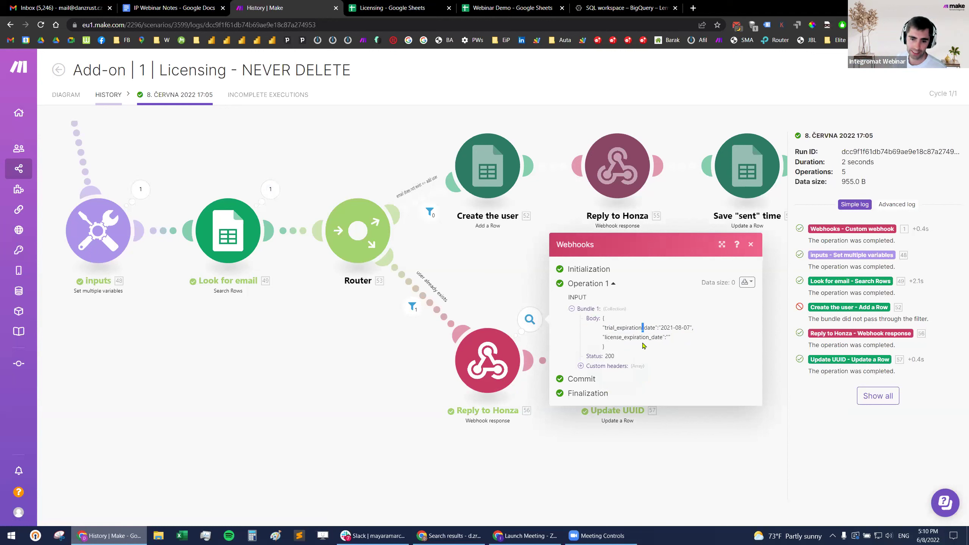
left_click(386, 431)
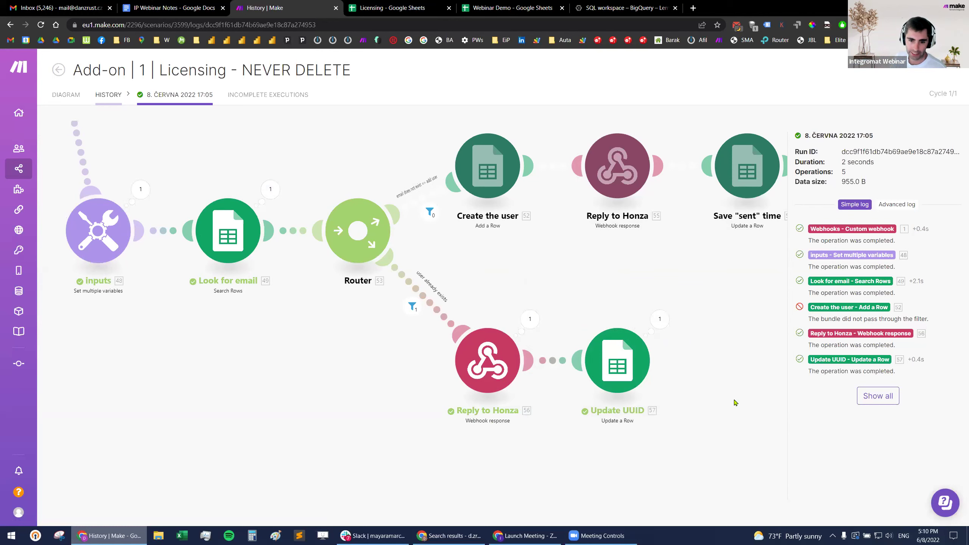
scroll(565, 285, "up", 3)
scroll(565, 284, "right", 2)
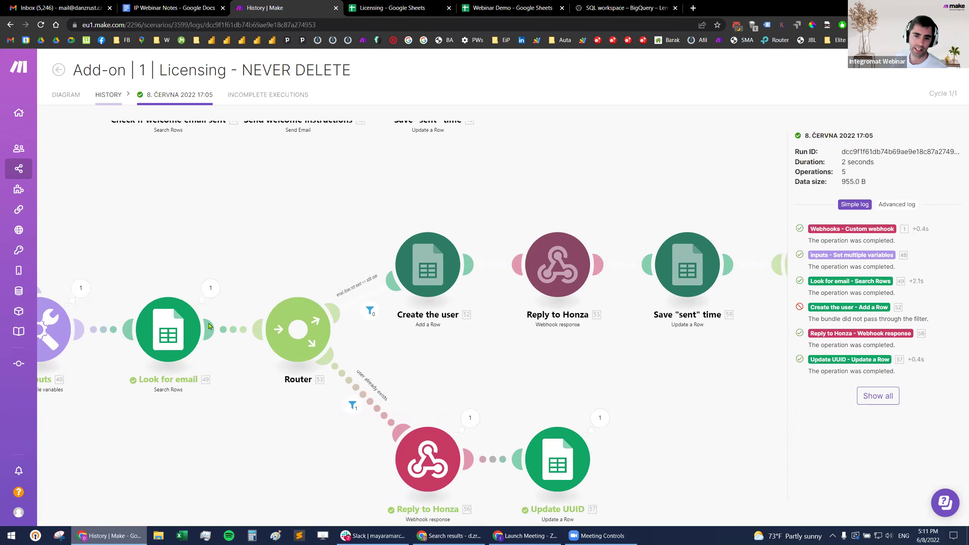
scroll(334, 292, "up", 3)
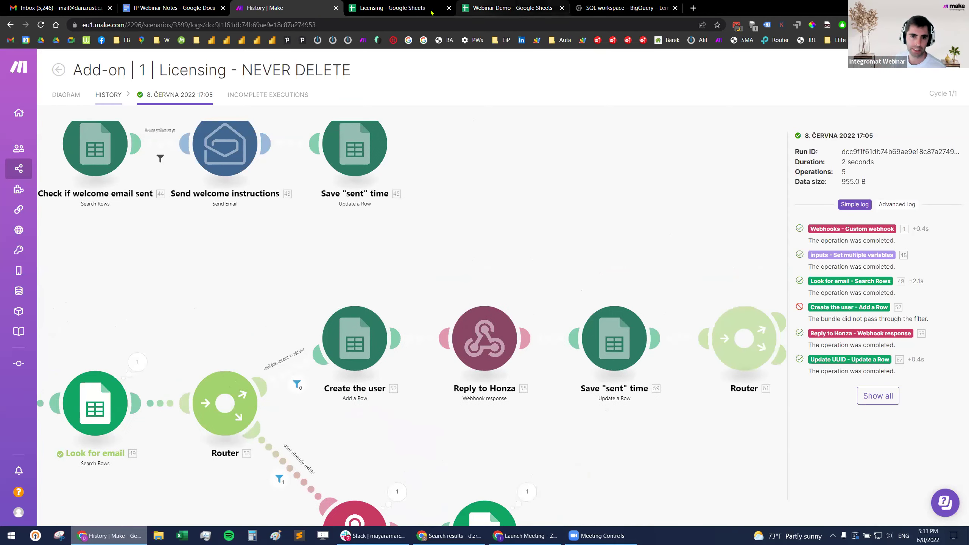
Step: Switch to the Licensing spreadsheet and examine the full License Status array formula in cell O2, enlarging the formula area
left_click(392, 8)
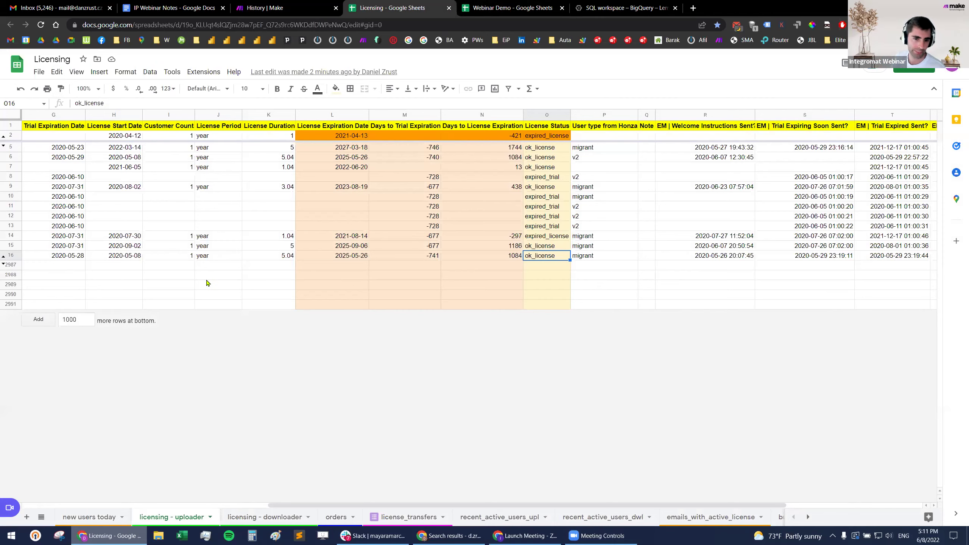
scroll(209, 283, "left", 6)
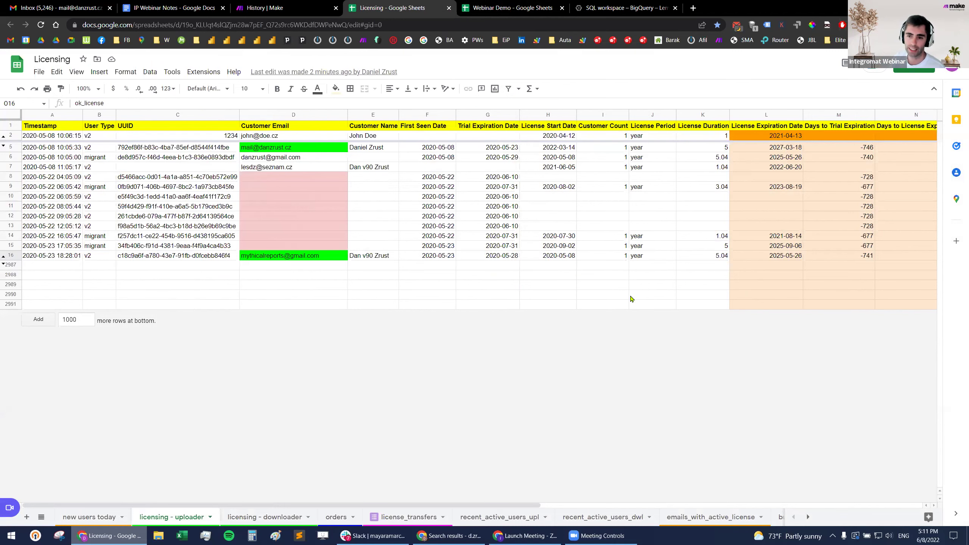
scroll(628, 303, "right", 5)
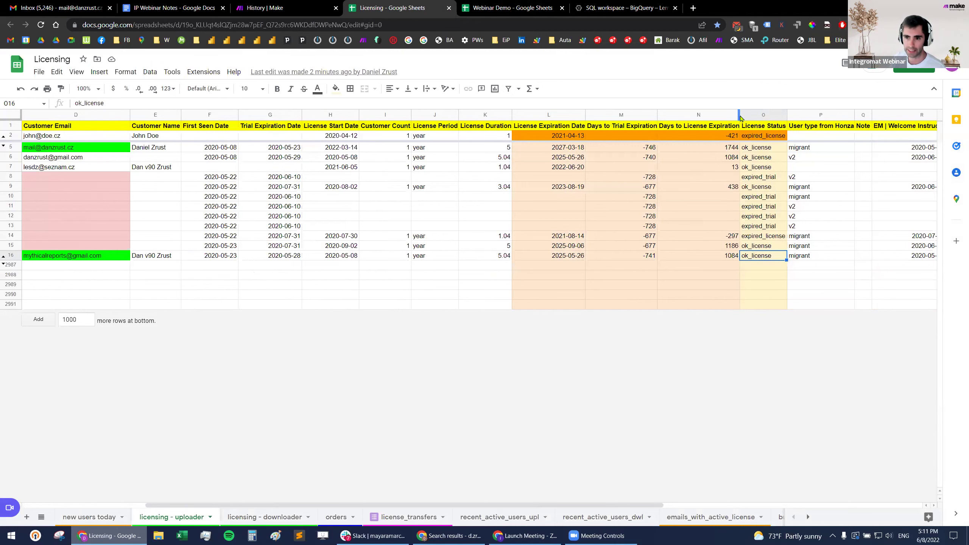
left_click_drag(745, 109, 753, 143)
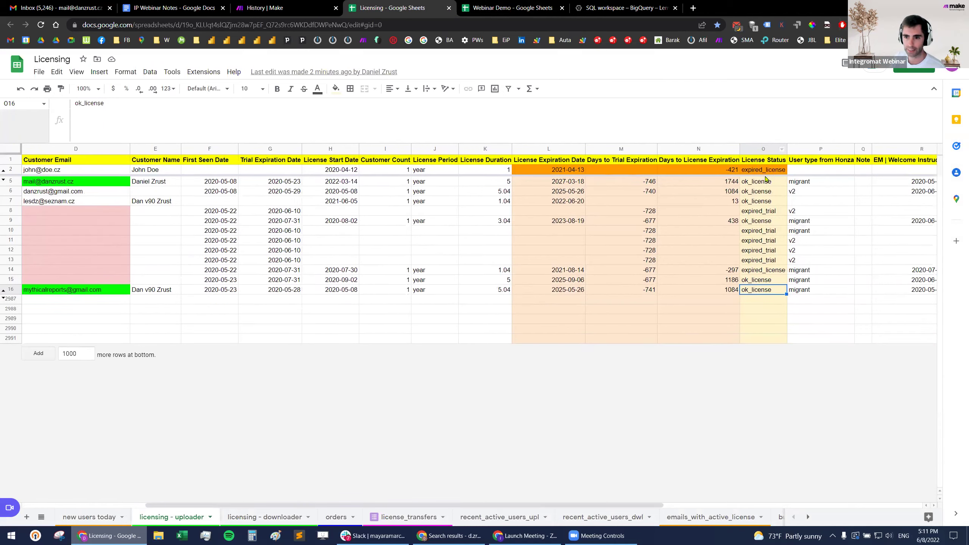
left_click(762, 172)
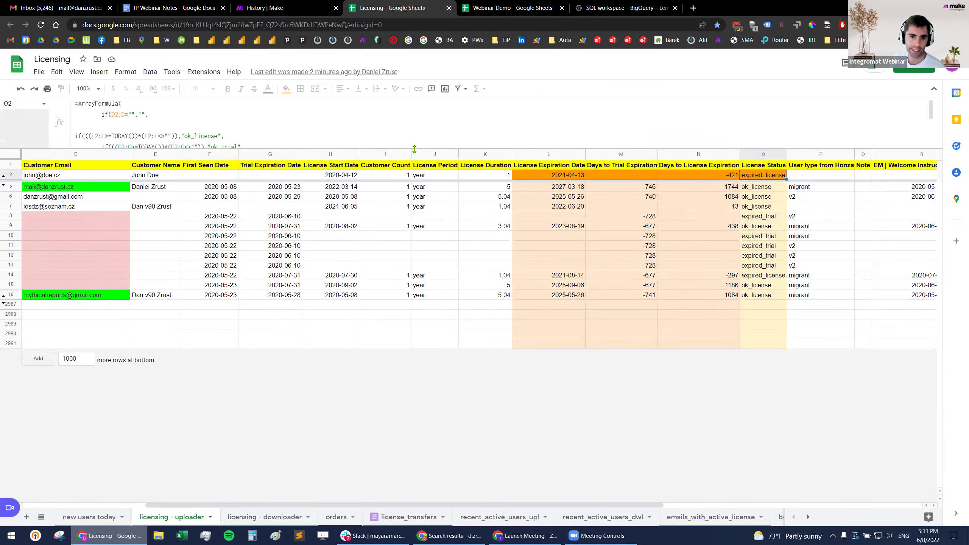
left_click_drag(421, 149, 430, 231)
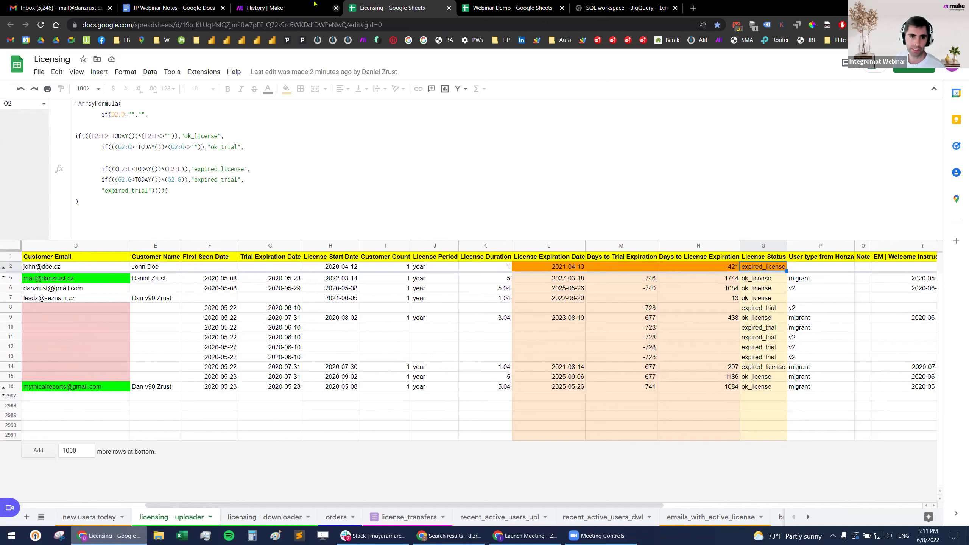
Step: Return to the licensing scenario in Make and open its diagram in the editor at the welcome email modules
left_click(288, 7)
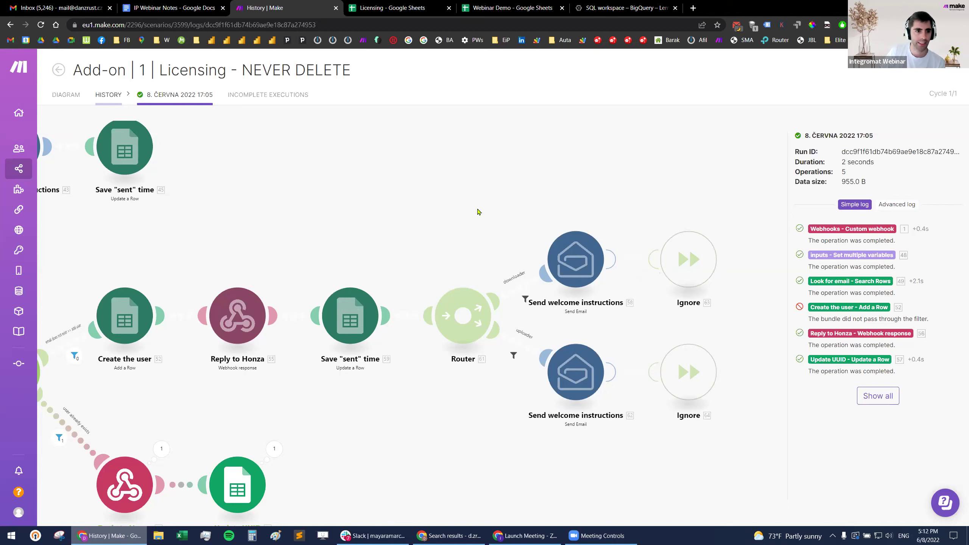
left_click(66, 95)
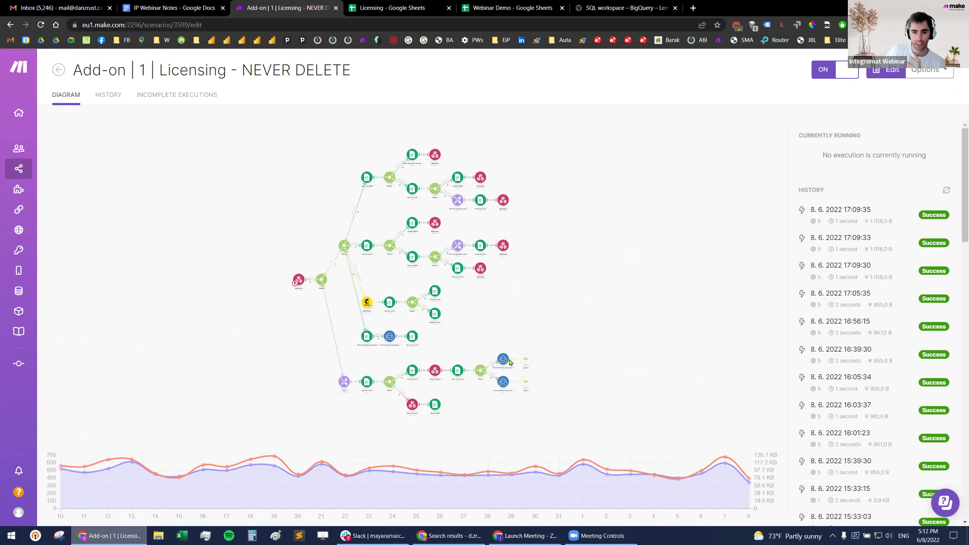
scroll(520, 401, "up", 8)
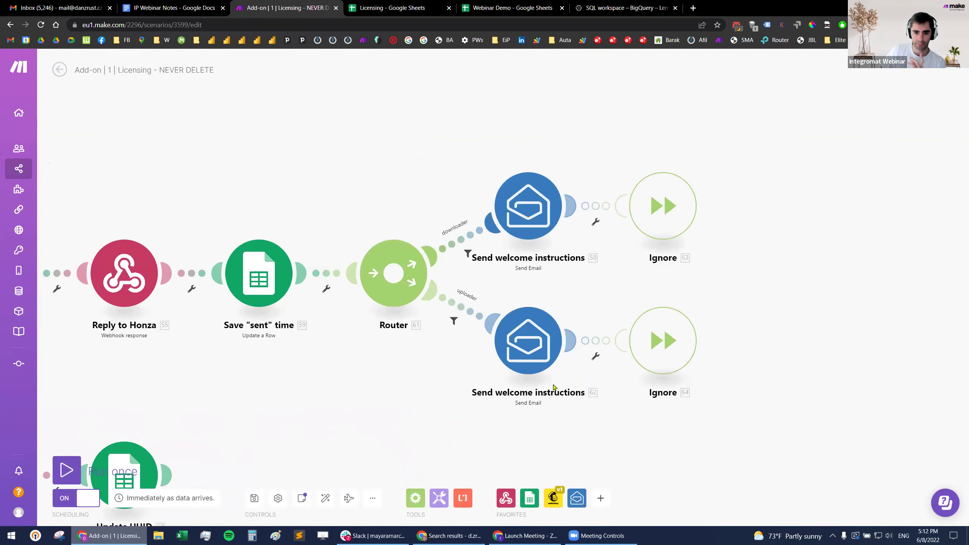
Step: Review the subject and content of the uploader branch's Send welcome instructions module in enlarged view, closing it without changes
left_click(535, 358)
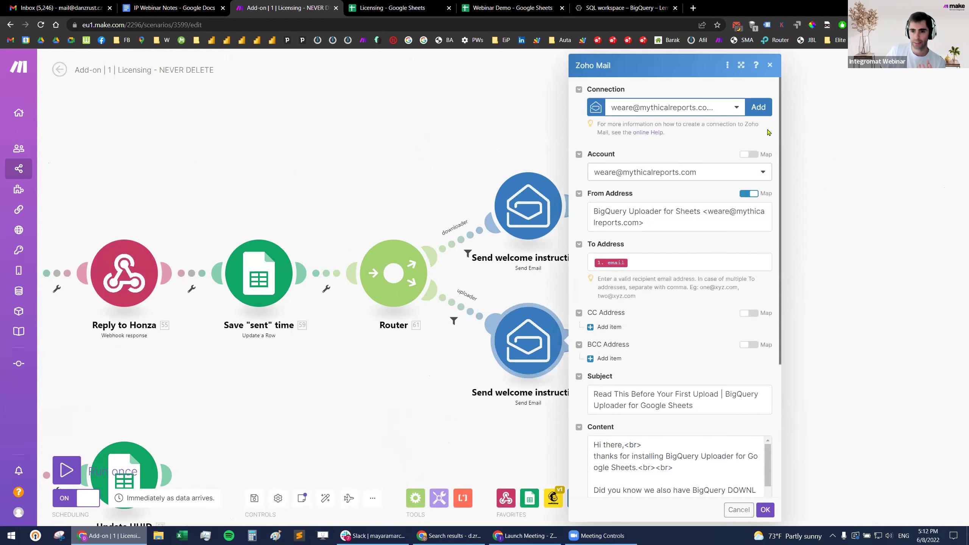
left_click(746, 72)
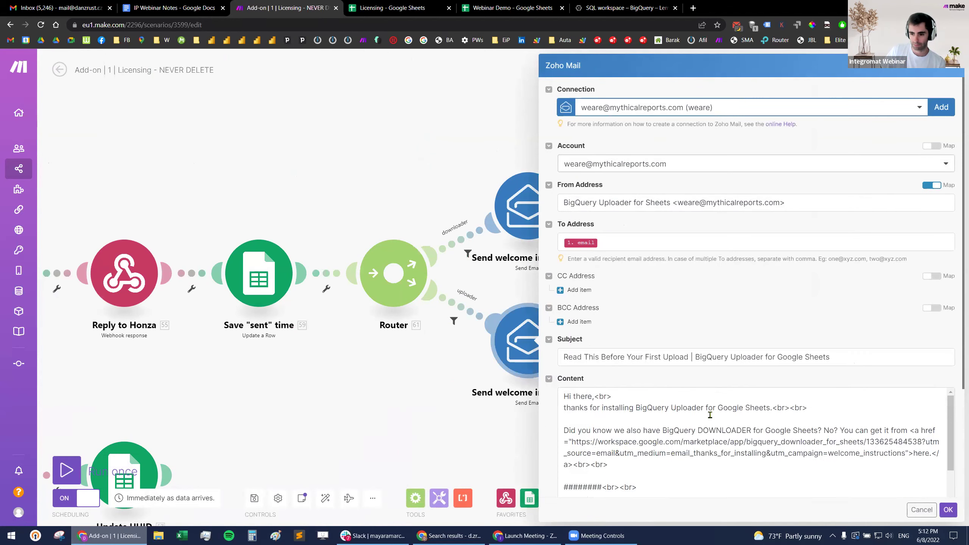
scroll(714, 452, "down", 3)
scroll(714, 471, "down", 4)
scroll(686, 446, "up", 4)
left_click_drag(661, 439, 621, 440)
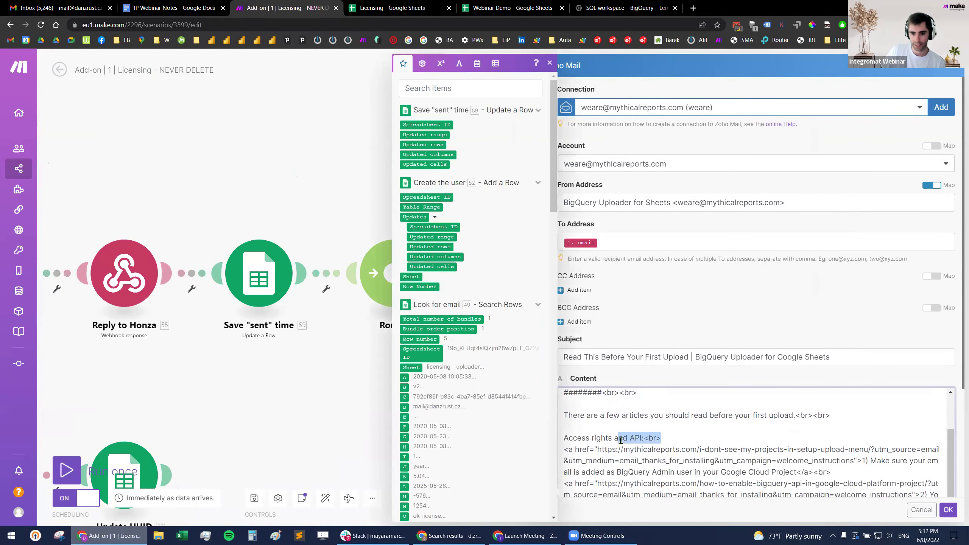
scroll(620, 440, "up", 3)
left_click(926, 513)
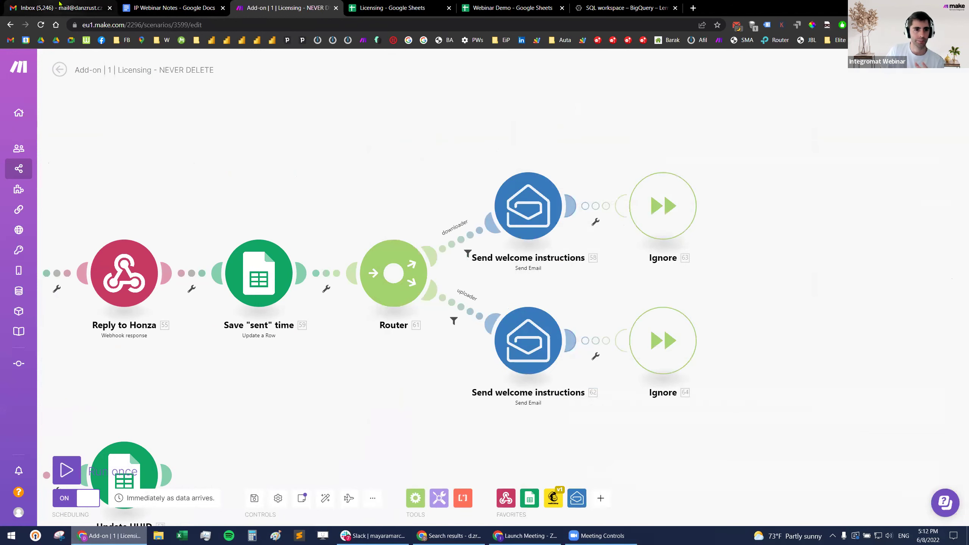
Step: Highlight the sample welcome email link in IP Webinar Notes and switch to the Gmail window holding that email
left_click(170, 8)
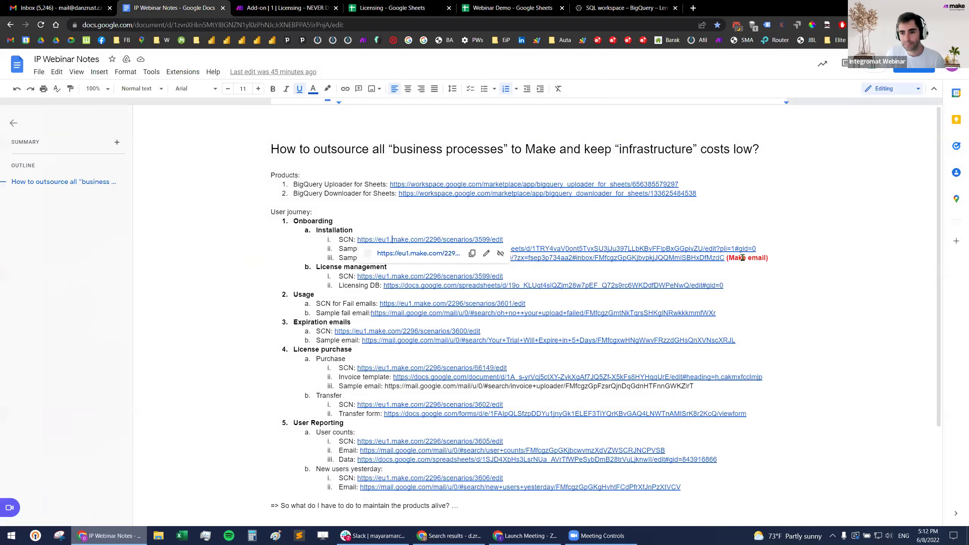
left_click_drag(726, 257, 414, 257)
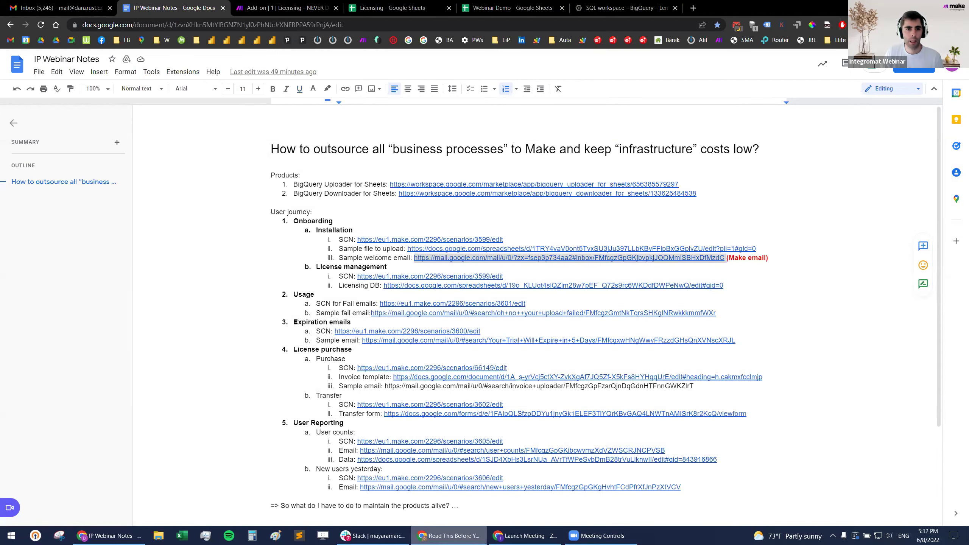
left_click(448, 536)
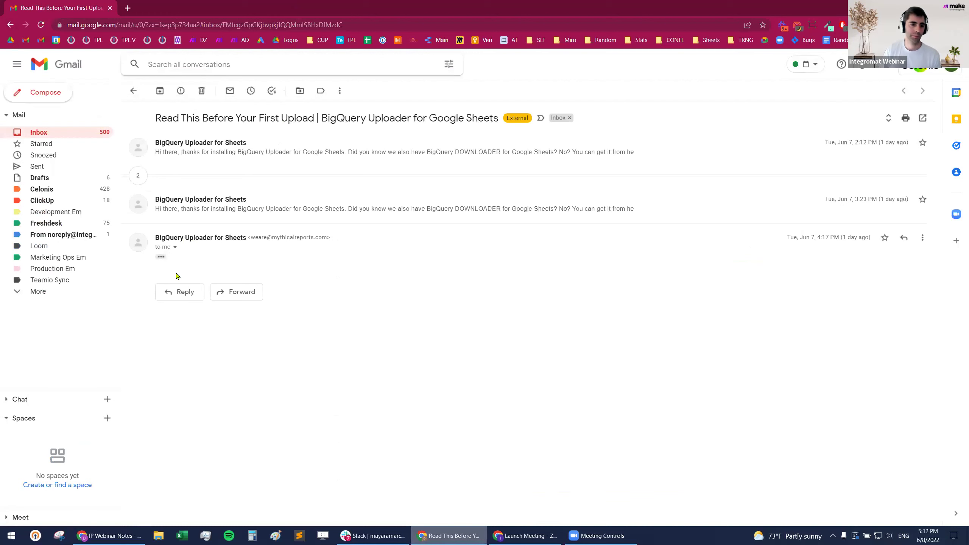
Step: Expand the hidden content of the latest BigQuery Uploader welcome message and read it, highlighting the subject line
left_click(159, 258)
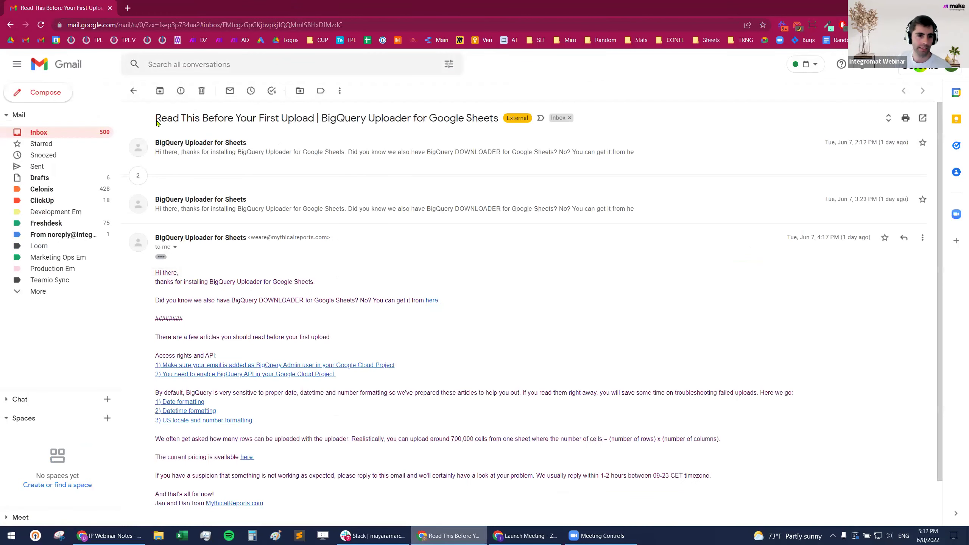
left_click_drag(155, 117, 496, 117)
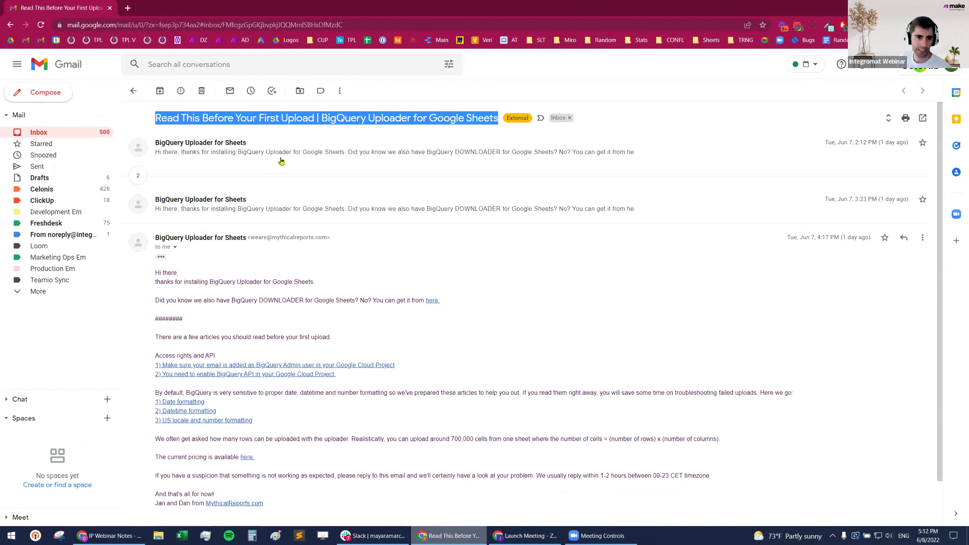
left_click(180, 127)
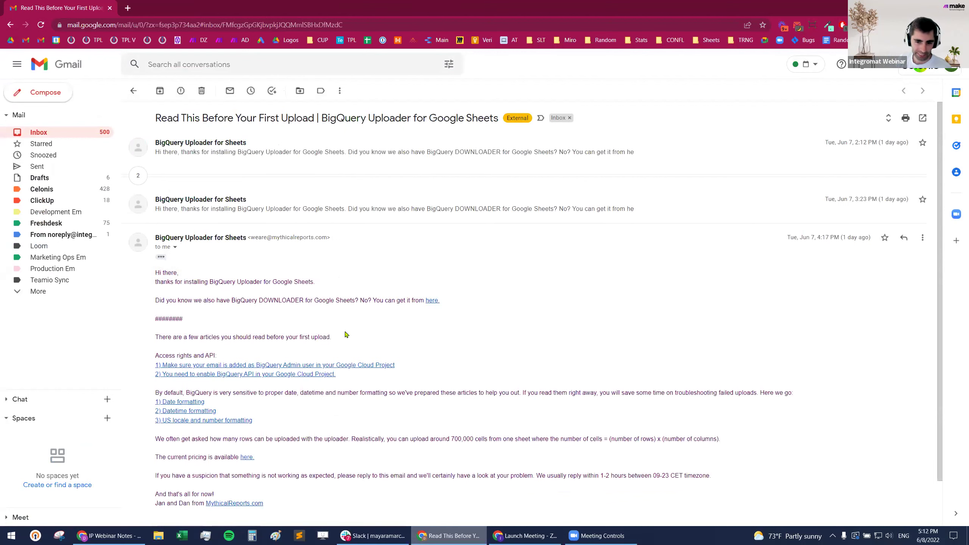
scroll(228, 233, "down", 1)
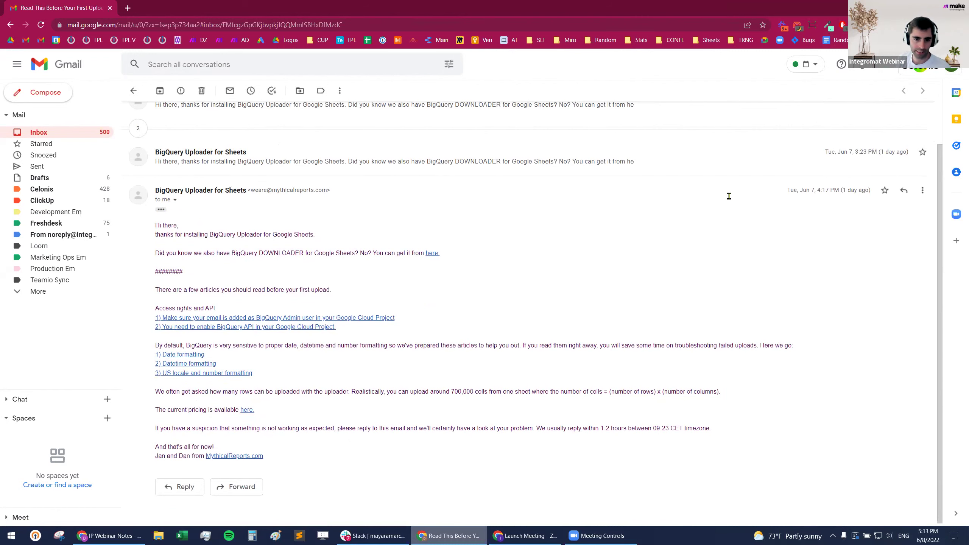
Step: Return to the Make scenario editor and review the new-user and "user already exists" branches
key("alt+Tab")
key("ctrl+Tab")
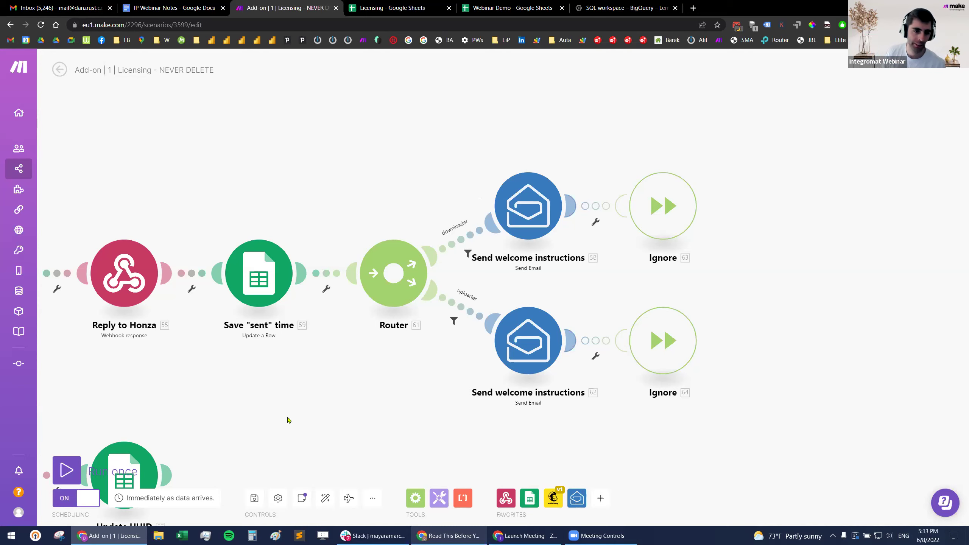
scroll(406, 379, "left", 5)
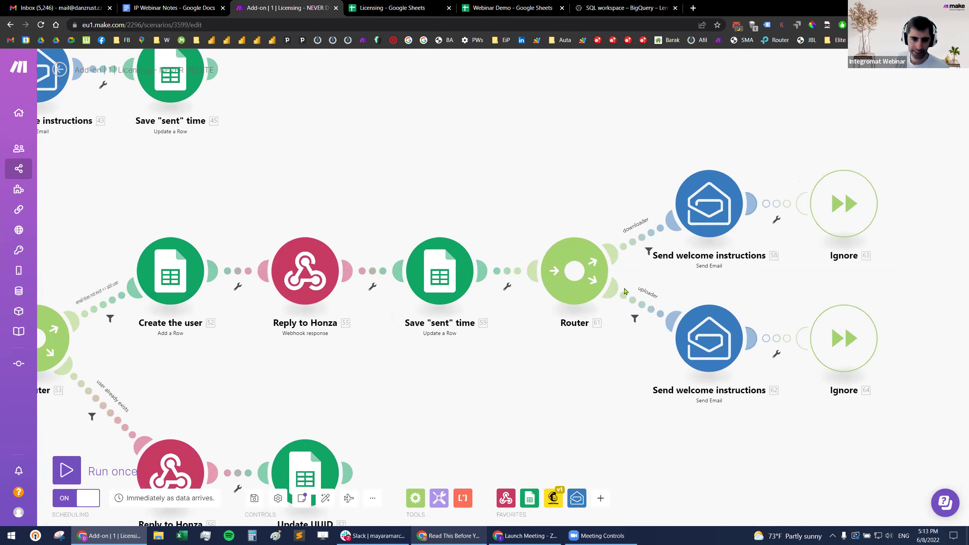
scroll(506, 353, "down", 5)
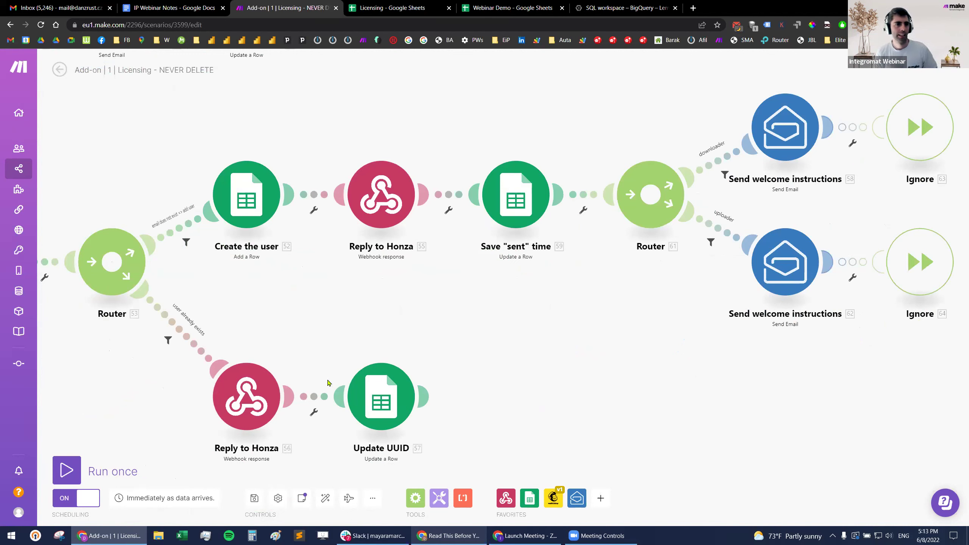
Step: Review the user journey in IP Webinar Notes, highlighting the Onboarding section and the items under Usage
left_click(175, 8)
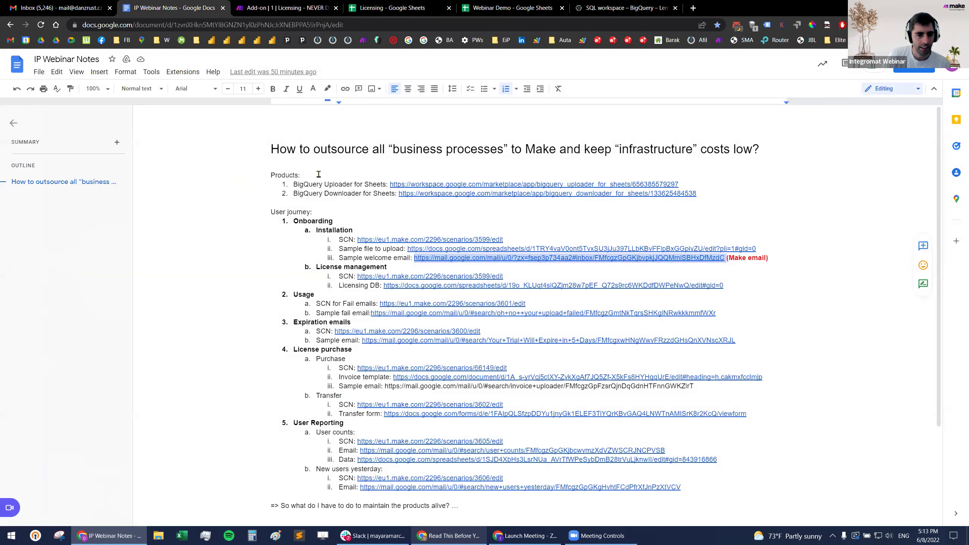
left_click_drag(290, 221, 760, 288)
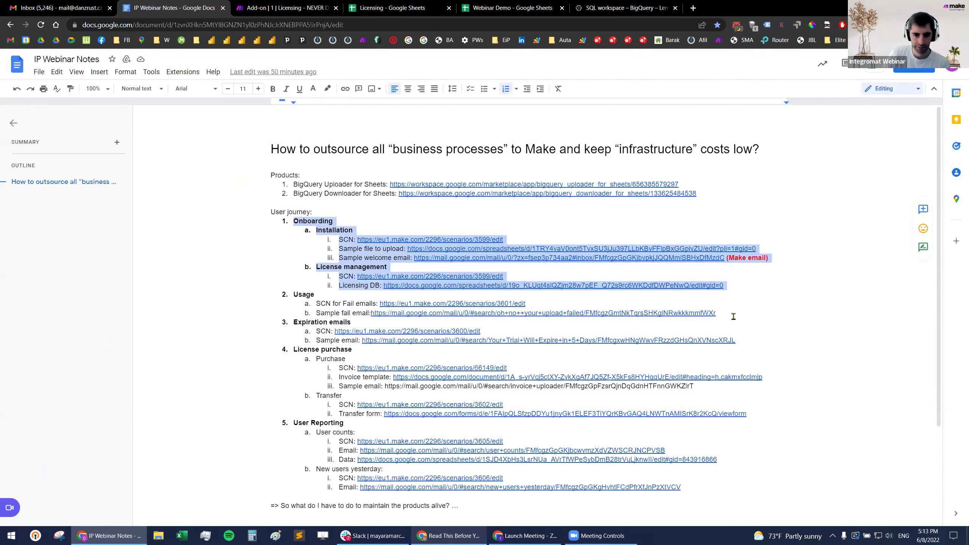
left_click_drag(719, 314, 248, 304)
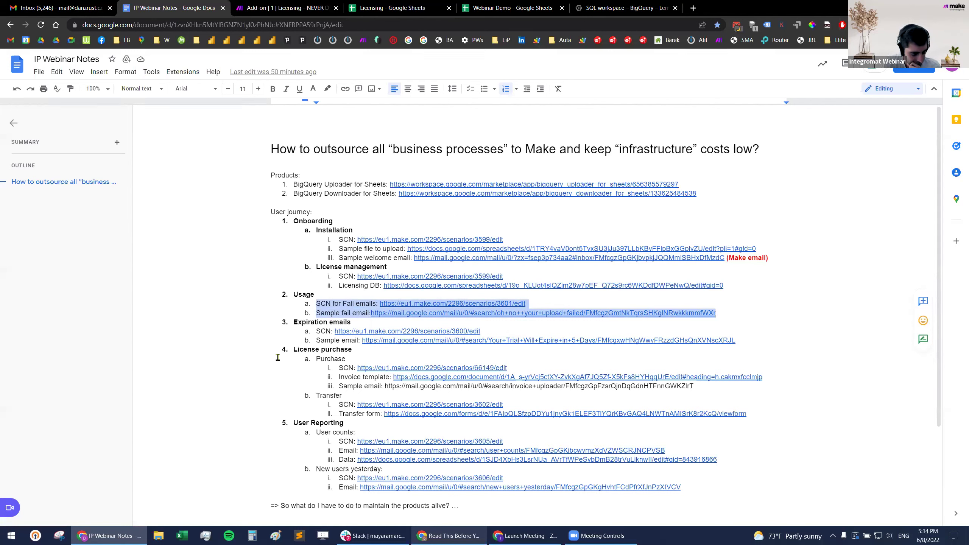
Step: Switch to the Webinar Demo spreadsheet and highlight the sample data and its header row A1:C1
left_click(511, 8)
left_click(68, 139)
left_click_drag(38, 125, 136, 193)
left_click_drag(127, 129, 45, 127)
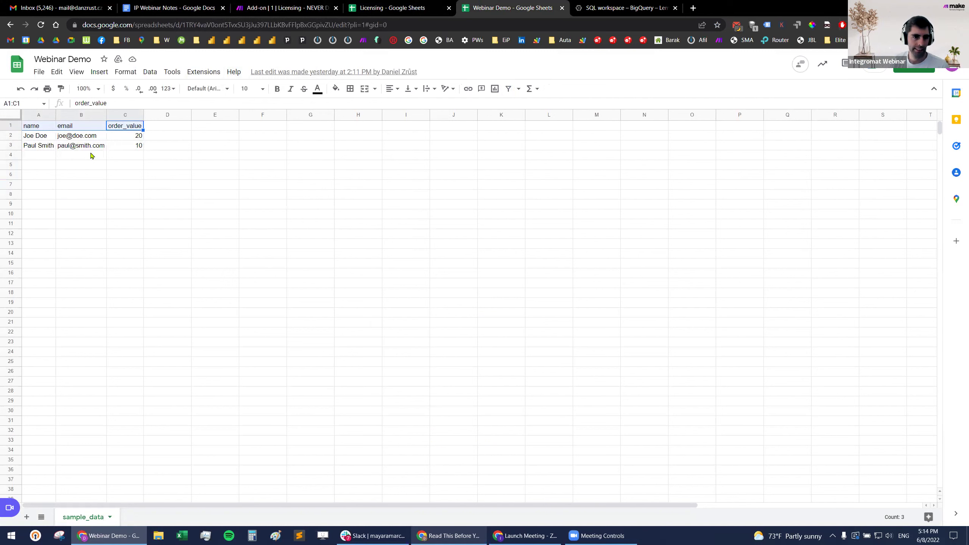
Step: Open the upload schedule setup of the BigQuery Uploader for Sheets add-on
left_click(203, 71)
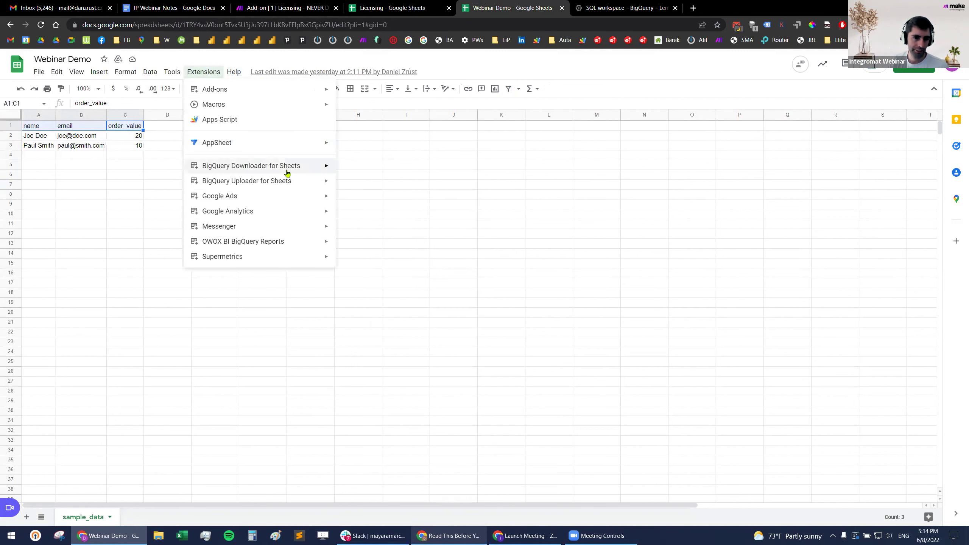
mouse_move(284, 180)
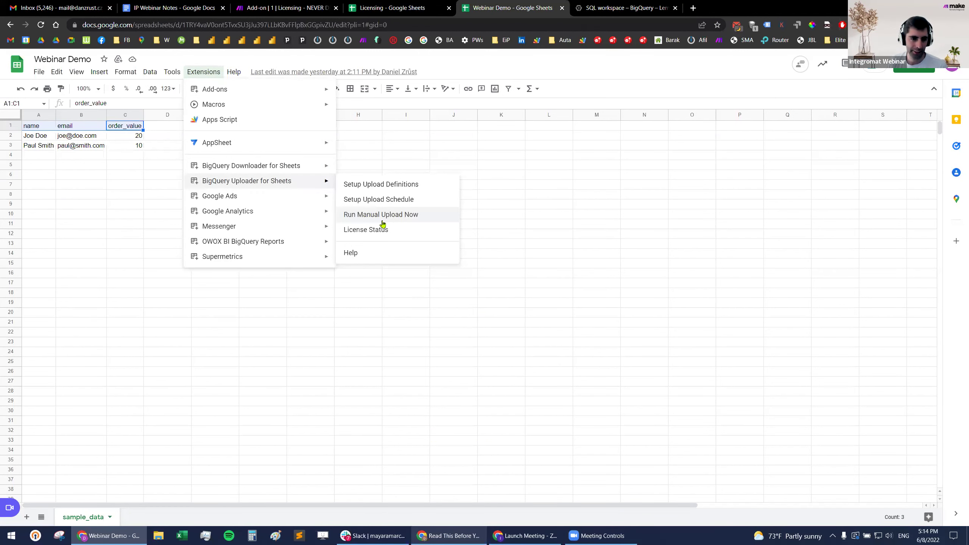
left_click(401, 206)
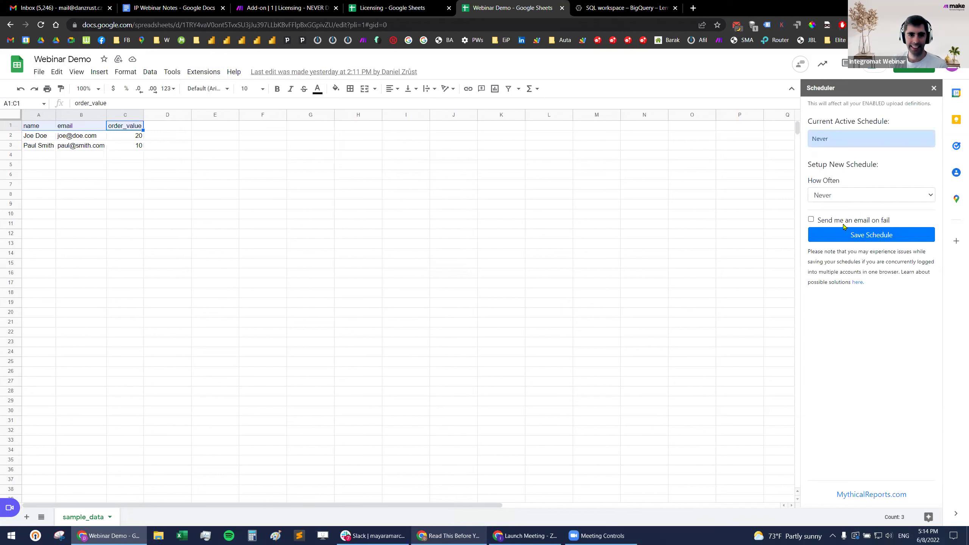
Step: Return to IP Webinar Notes and open the scenario linked under Expiration emails
left_click(170, 9)
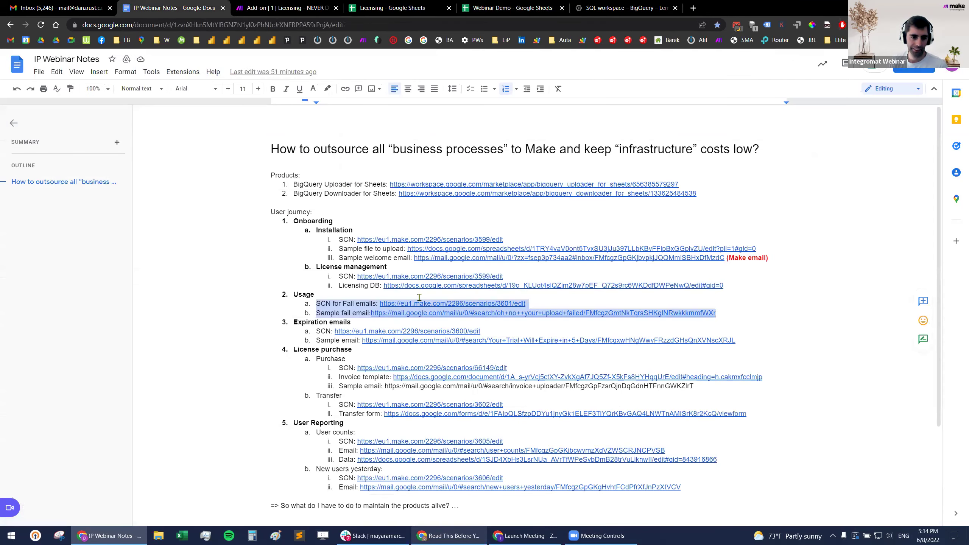
left_click(398, 331)
left_click(397, 346)
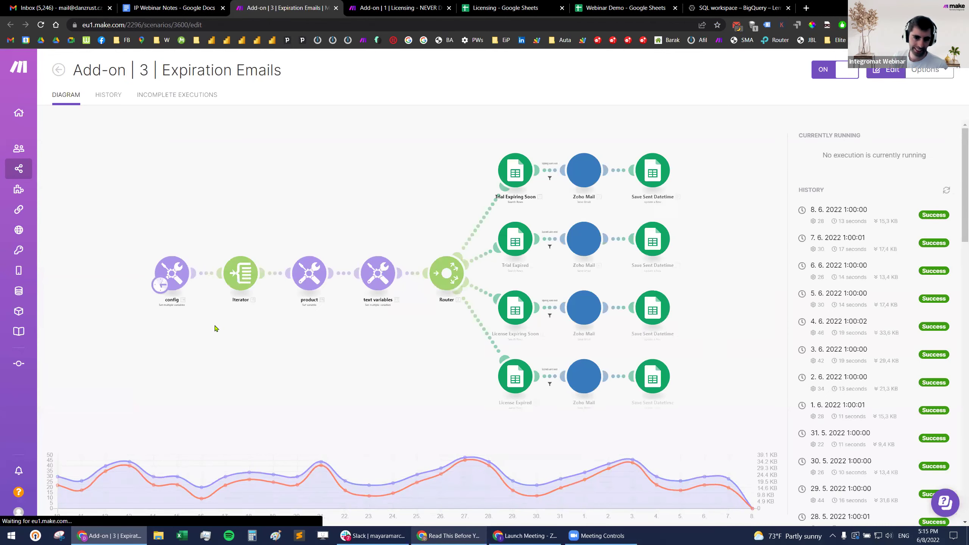
Step: Go back to IP Webinar Notes and open the "SCN for Fail emails" scenario listed under Usage
left_click(172, 8)
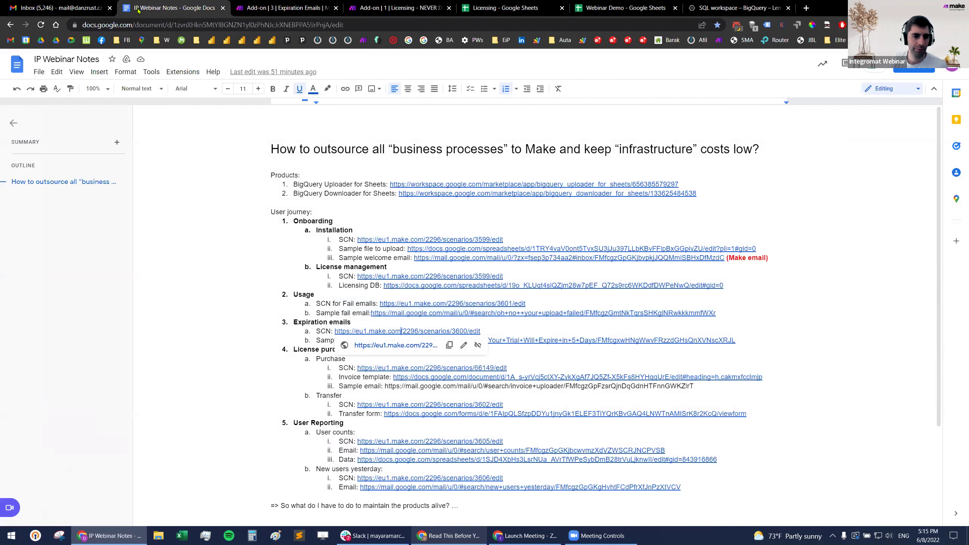
left_click(414, 306)
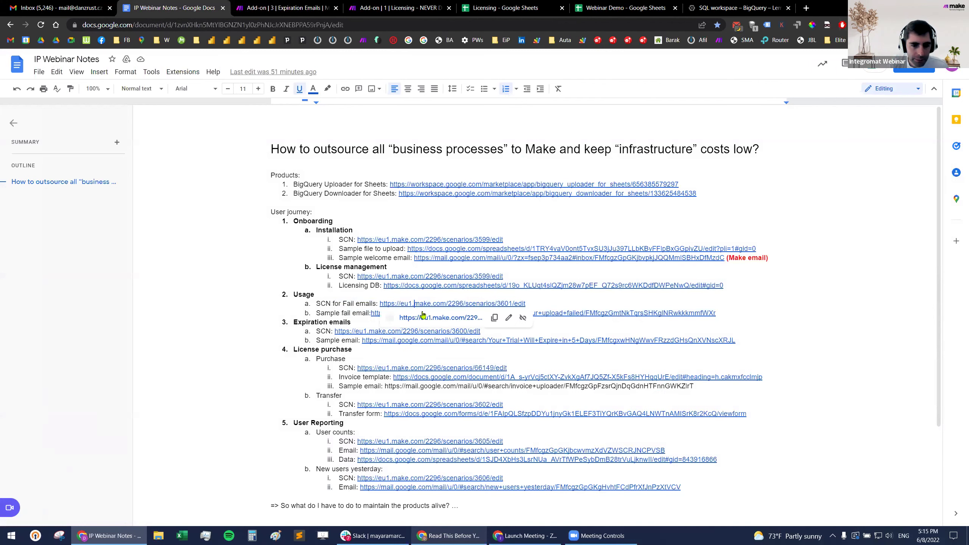
key("alt+Return")
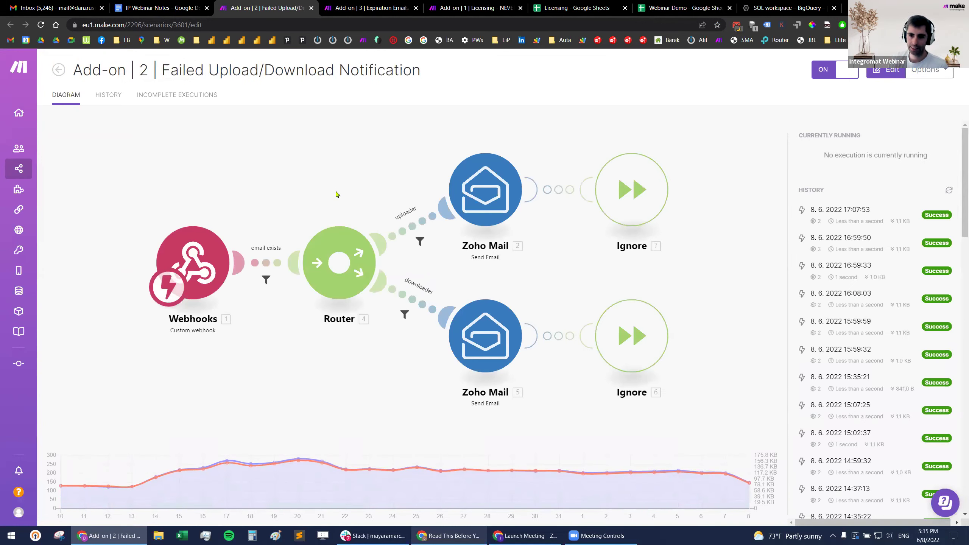
Step: Open the 8. 6. 2022 17:07:53 run and examine its webhook output, including the sheet ID, and the uploader Zoho Mail mappings
left_click(868, 217)
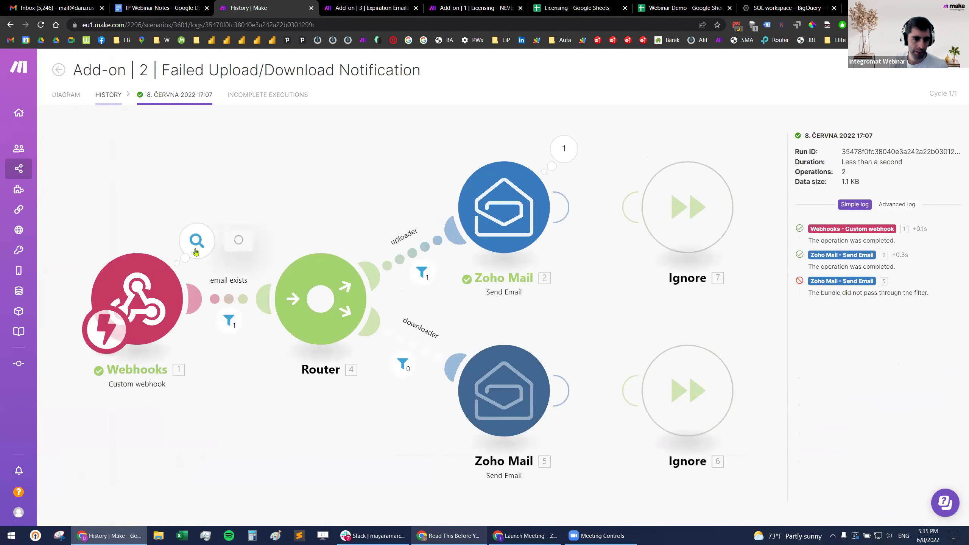
left_click(195, 239)
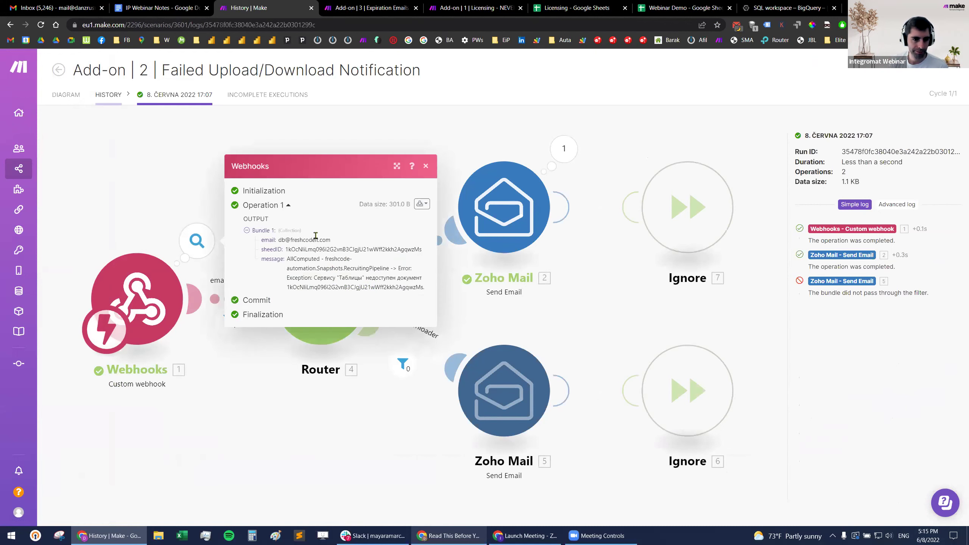
left_click_drag(287, 259, 372, 287)
double_click(377, 249)
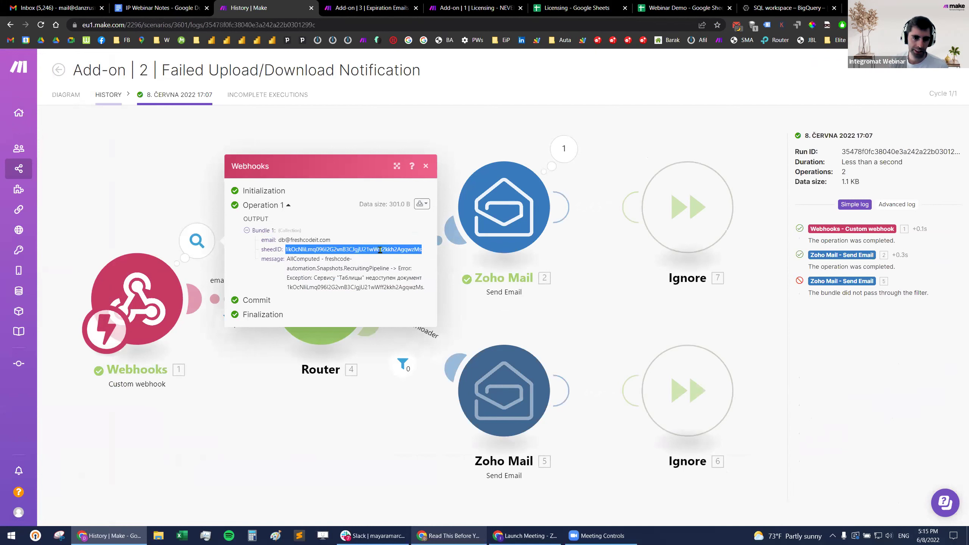
left_click(285, 424)
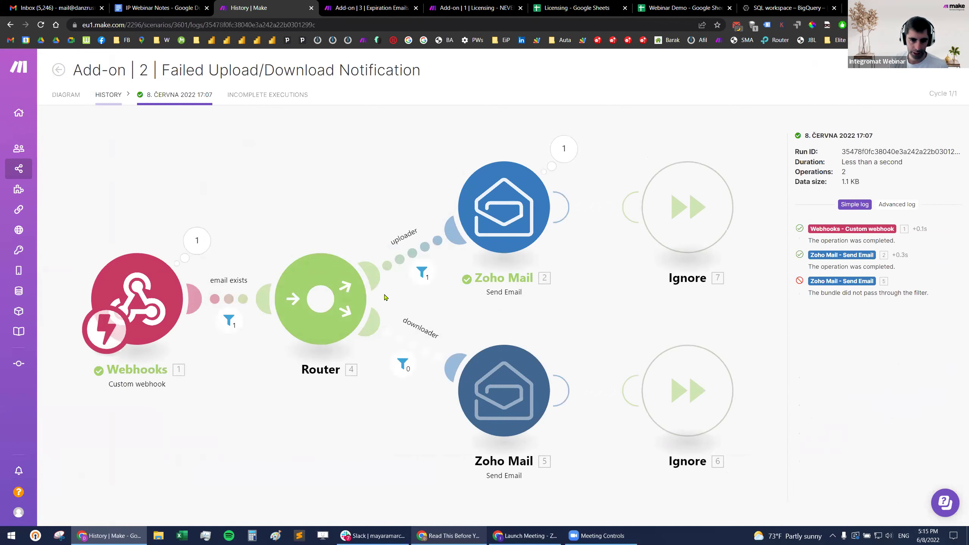
left_click(498, 216)
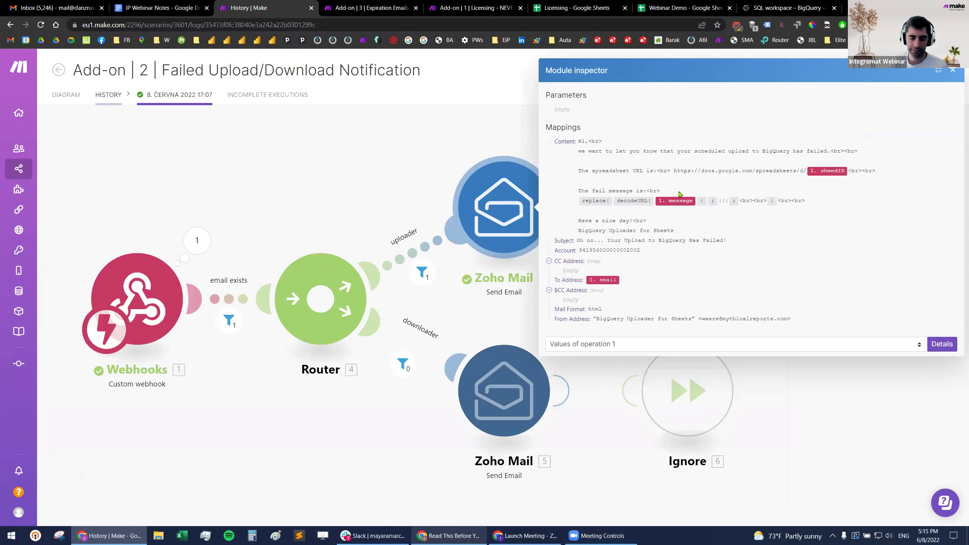
left_click(312, 100)
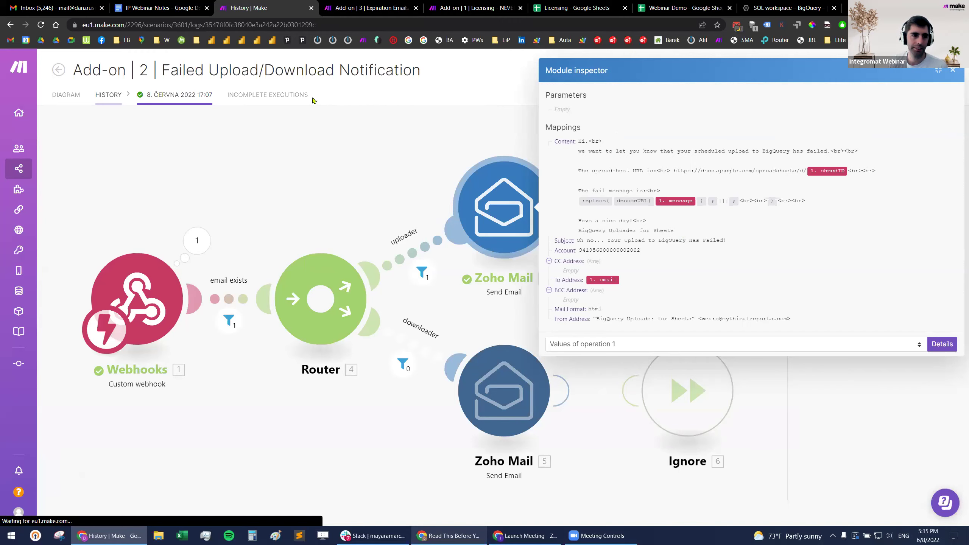
Step: Open the sample fail email linked under Usage in IP Webinar Notes, expand its trimmed content and highlight the message body
key("ctrl+shift+Tab")
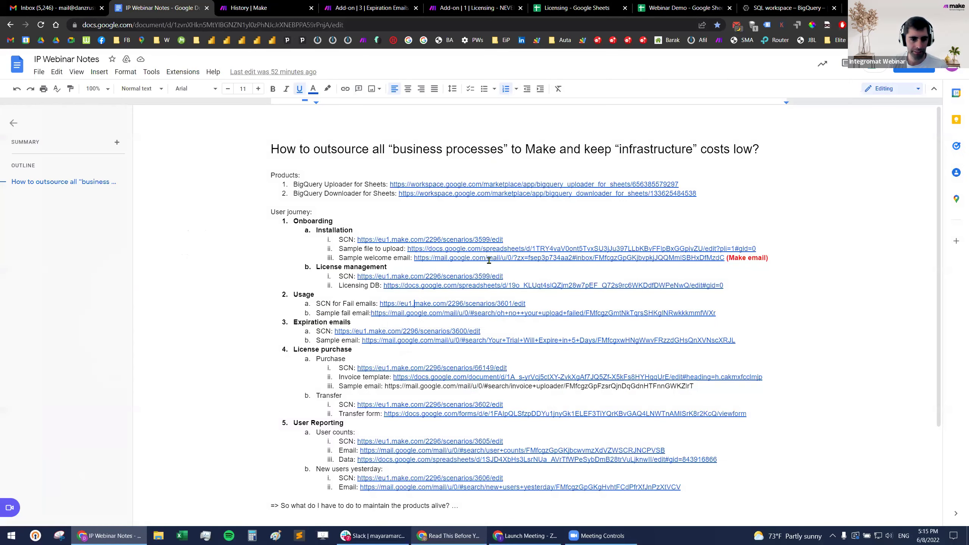
left_click(523, 313)
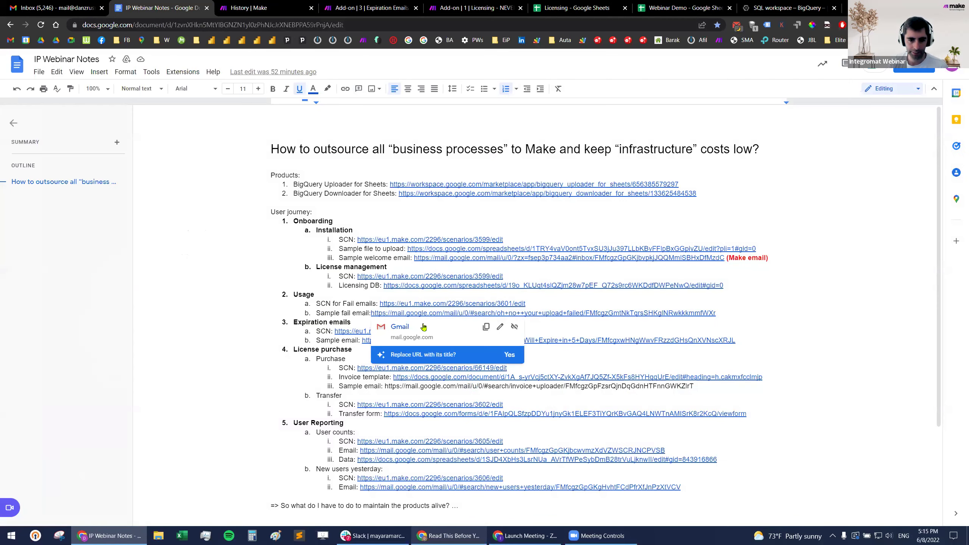
left_click(400, 326)
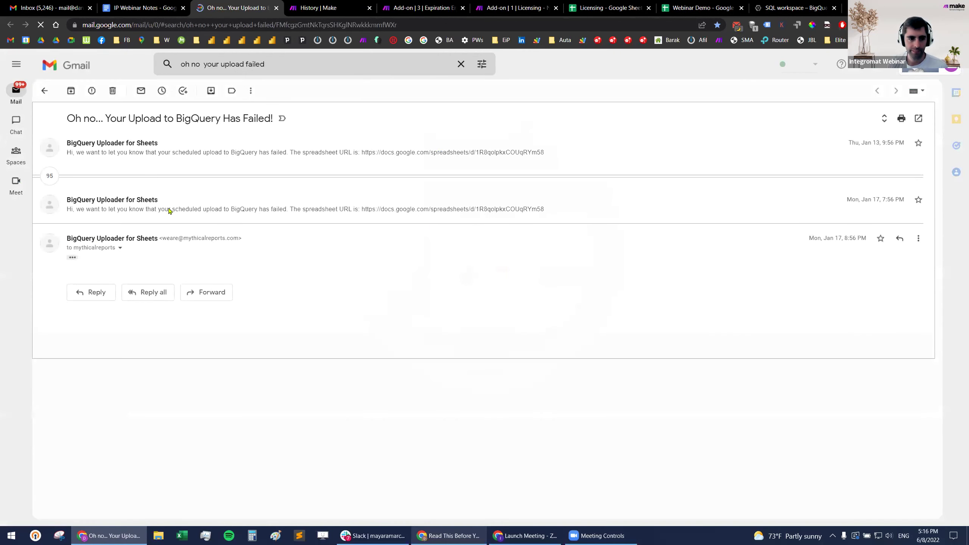
left_click(71, 260)
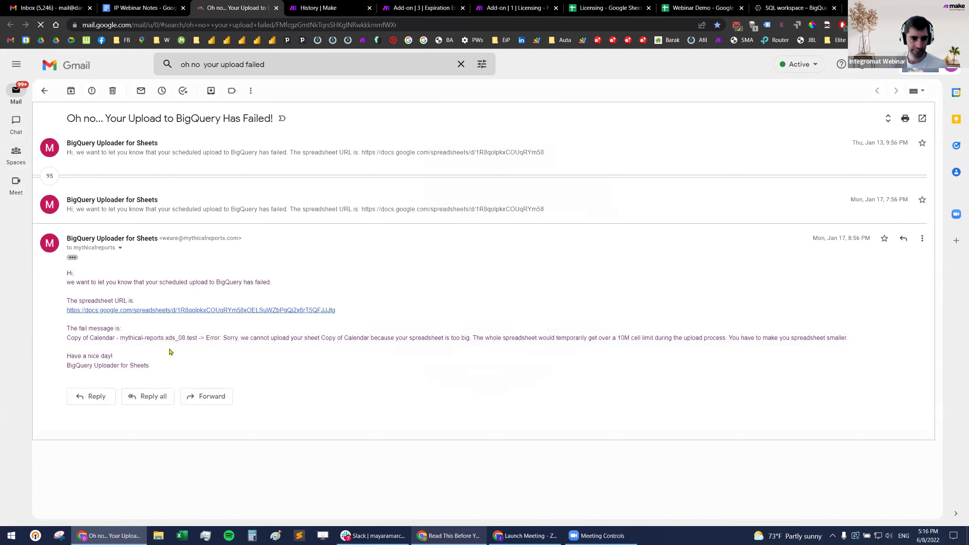
mouse_move(160, 377)
left_mouse_down()
mouse_move(68, 317)
mouse_move(63, 246)
mouse_move(59, 277)
left_mouse_up()
left_click(137, 290)
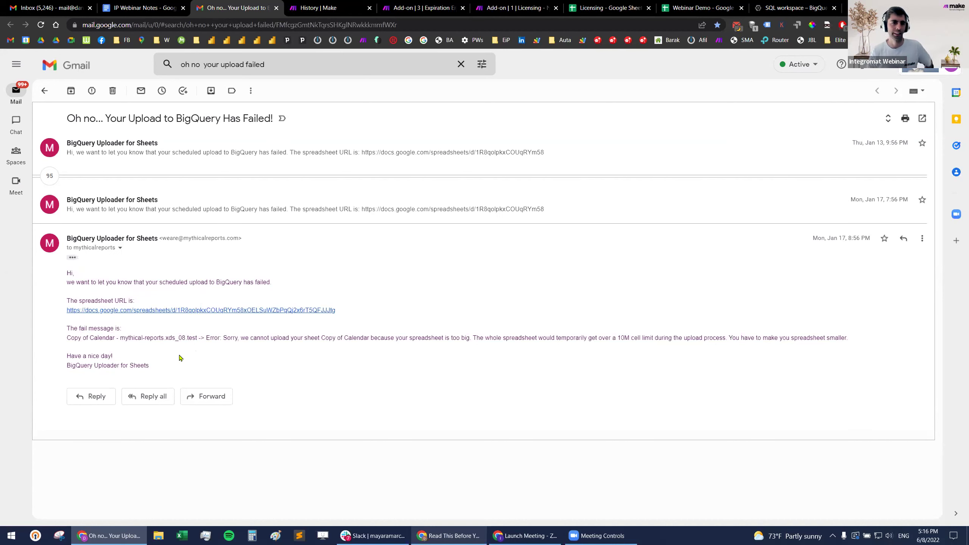
Step: Return to IP Webinar Notes and highlight the Expiration emails section with its scenario and sample email links
left_click(139, 7)
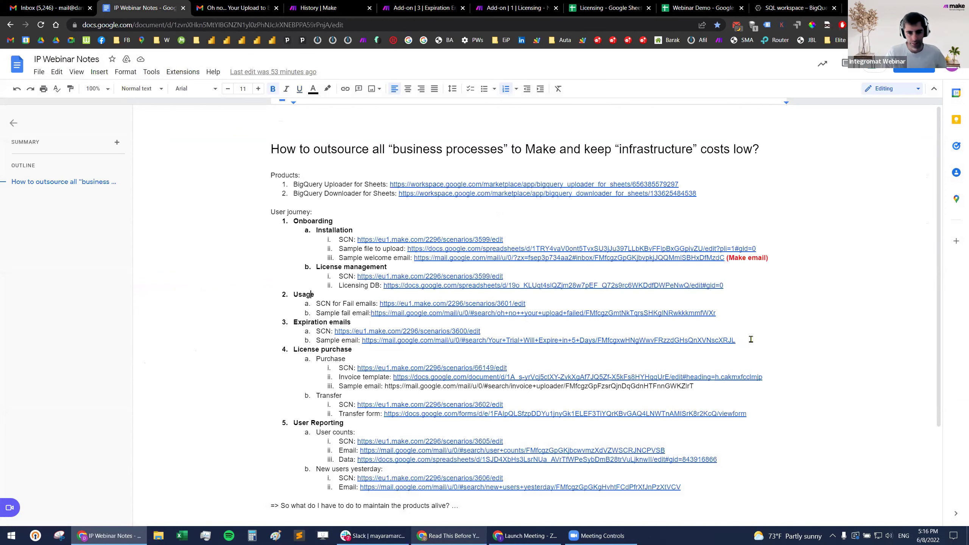
left_click_drag(736, 340, 608, 340)
left_click_drag(303, 342, 244, 321)
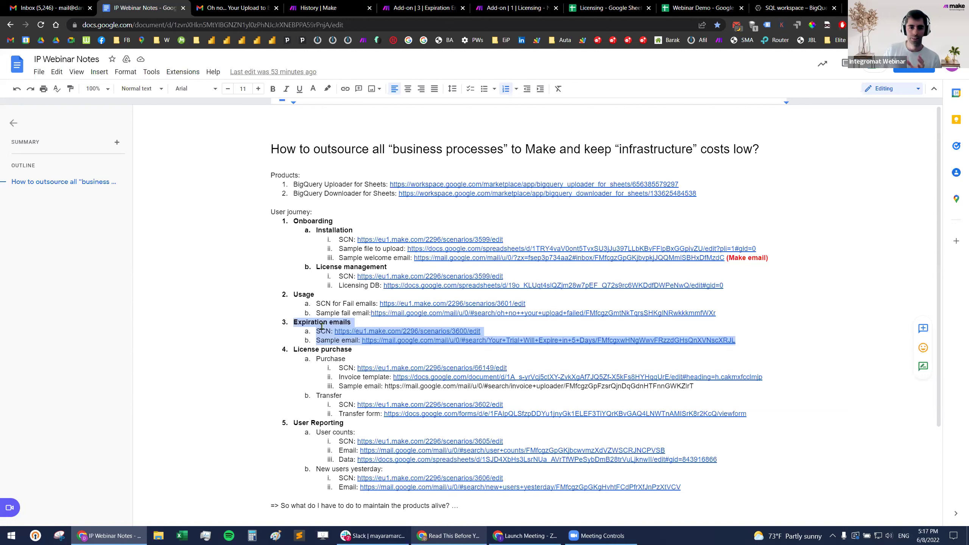
Step: Switch to the Licensing spreadsheet and examine the Trial Expiration Date column and the five EM sent-date columns on licensing - uploader
left_click(616, 7)
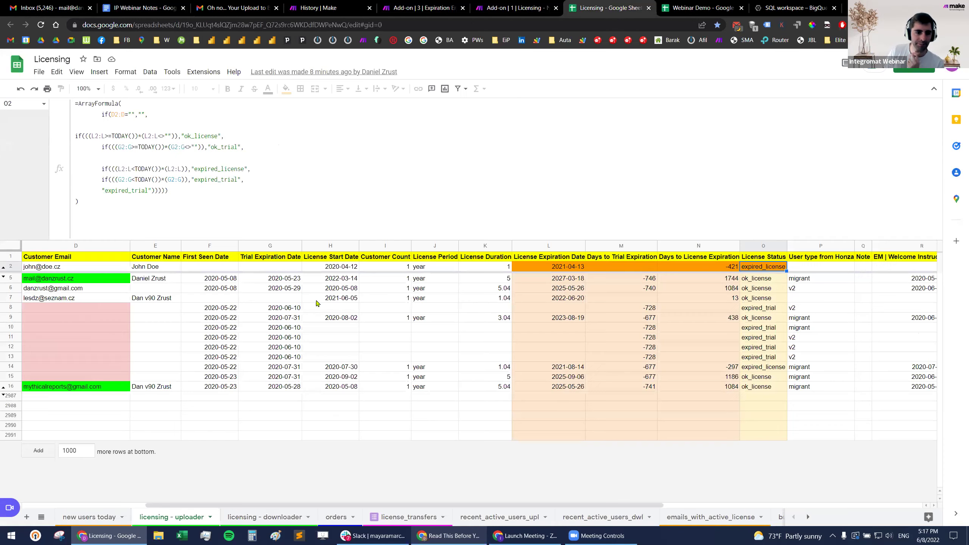
left_click(294, 310)
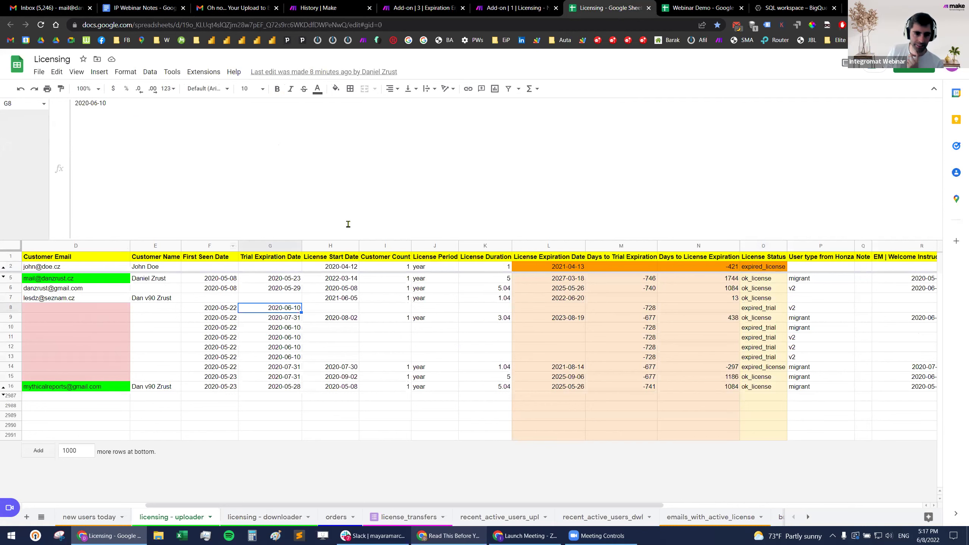
scroll(717, 349, "right", 5)
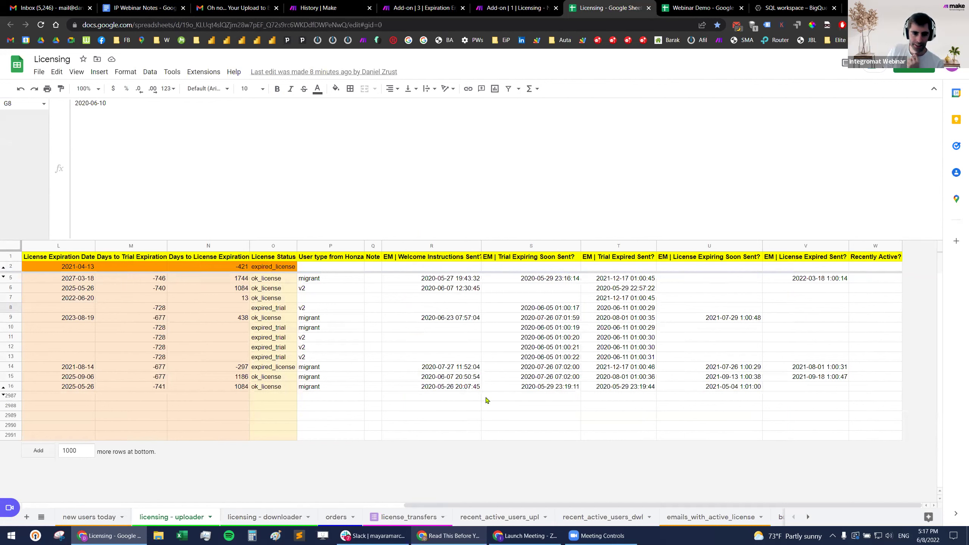
left_click(445, 260)
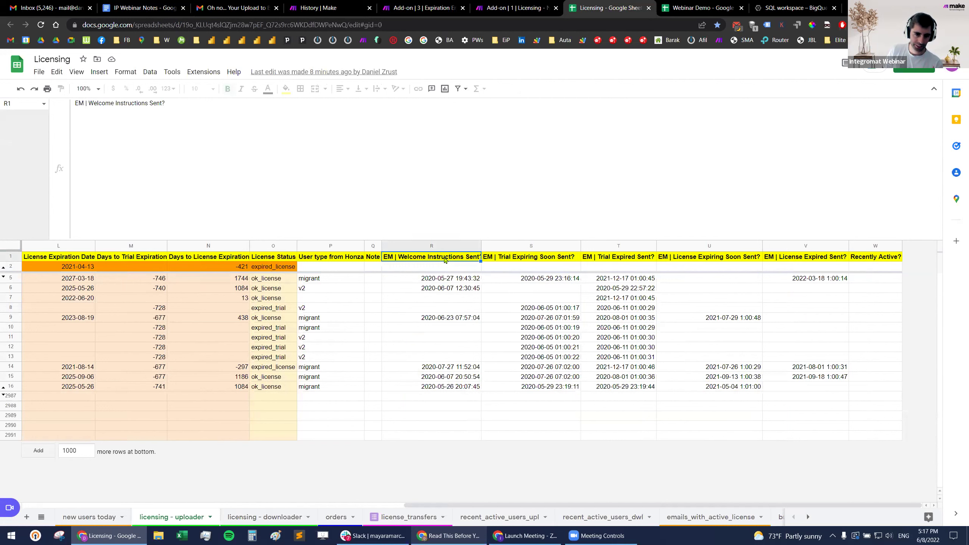
left_click(445, 388)
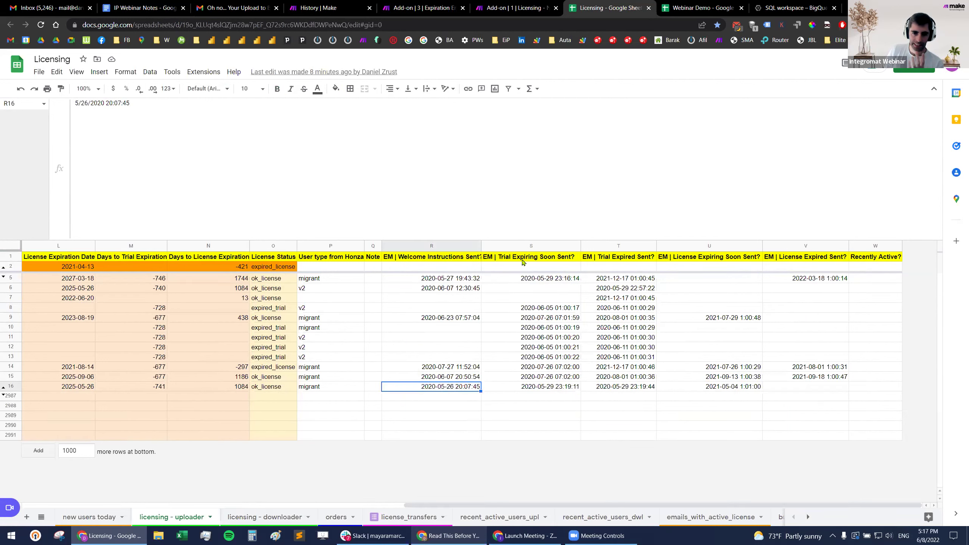
left_click(534, 377)
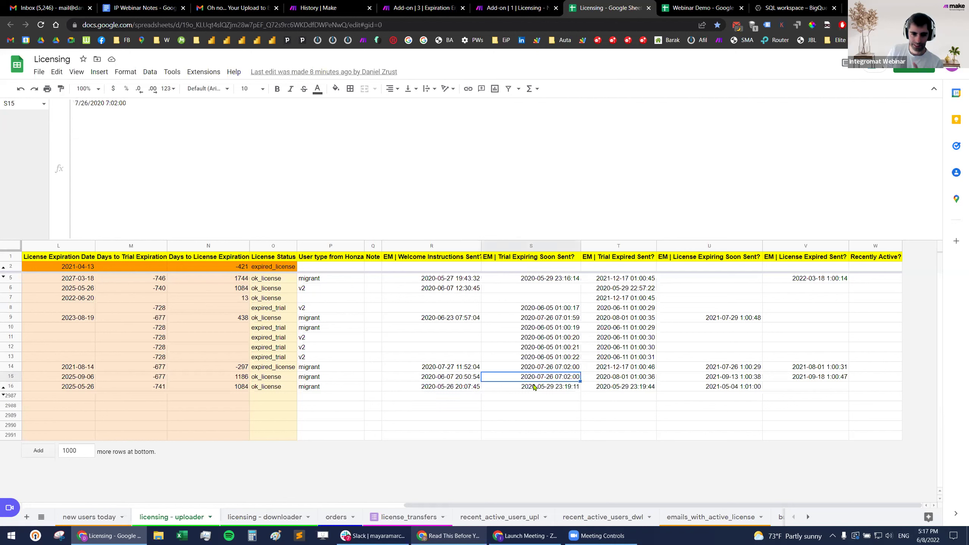
left_click(637, 388)
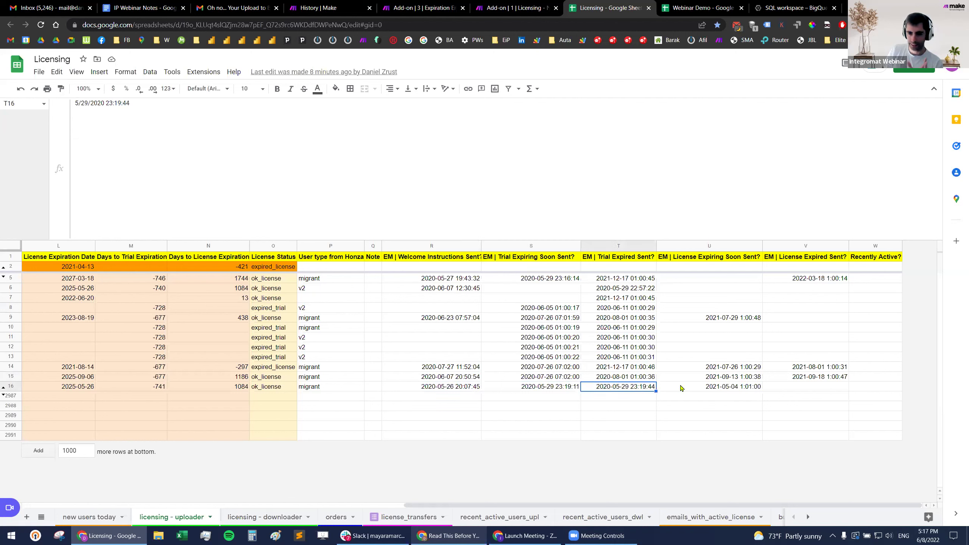
left_click(716, 387)
left_click(805, 389)
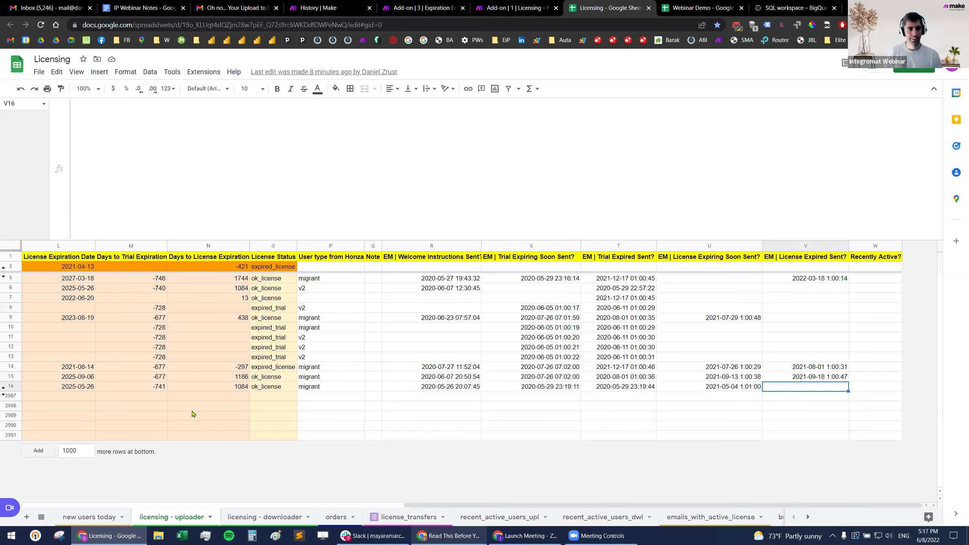
Step: Examine the Days to Trial Expiration formula in M2 and the row 16 values for days to trial and license expiration
scroll(220, 413, "left", 10)
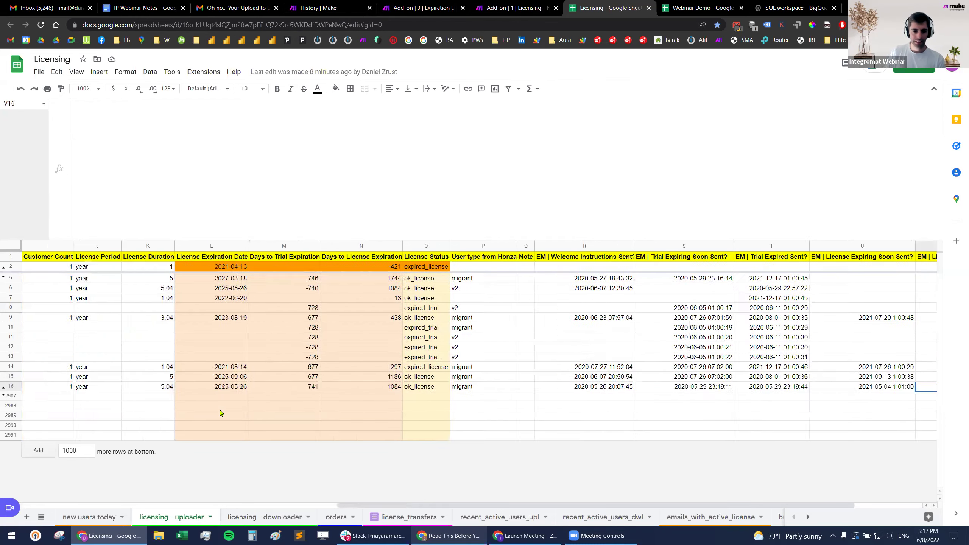
scroll(220, 413, "right", 9)
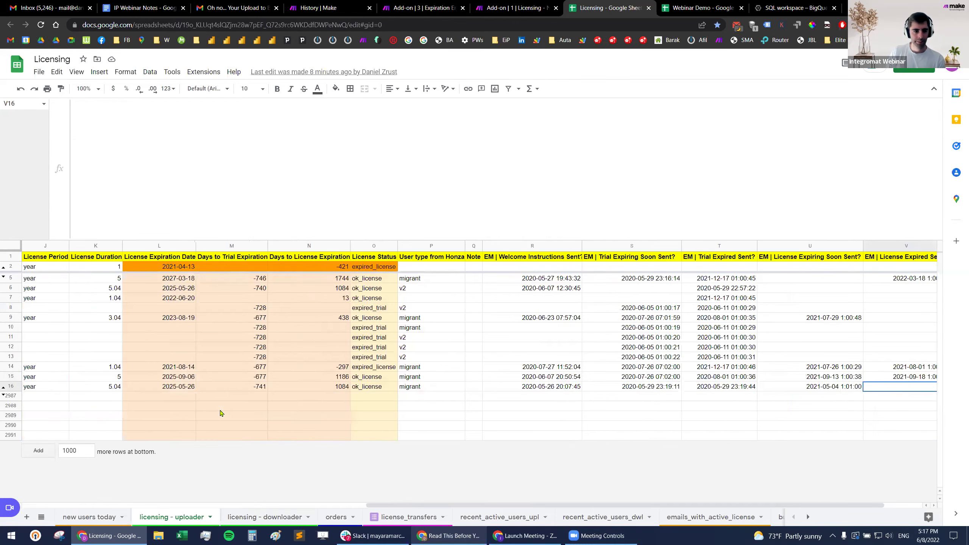
left_click(226, 260)
left_click(223, 269)
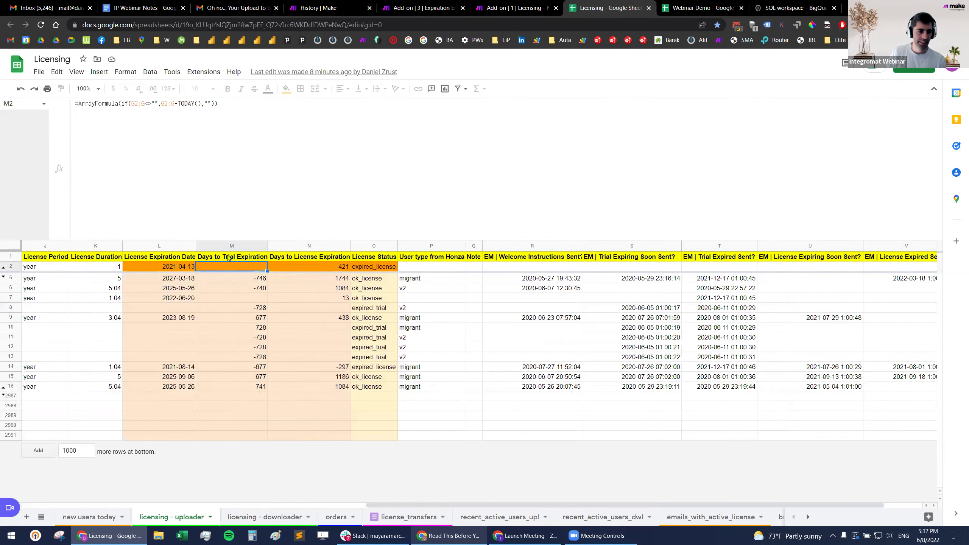
left_click(240, 387)
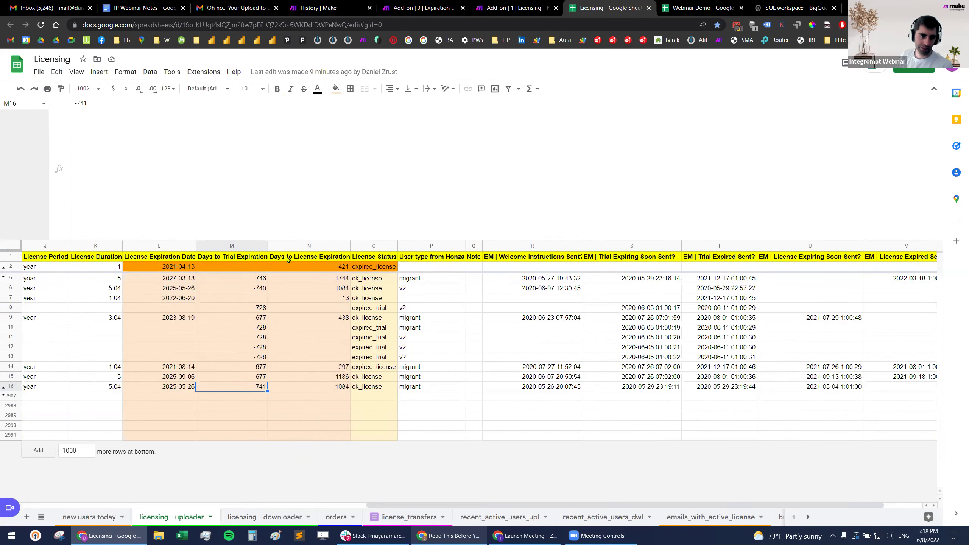
left_click(310, 397)
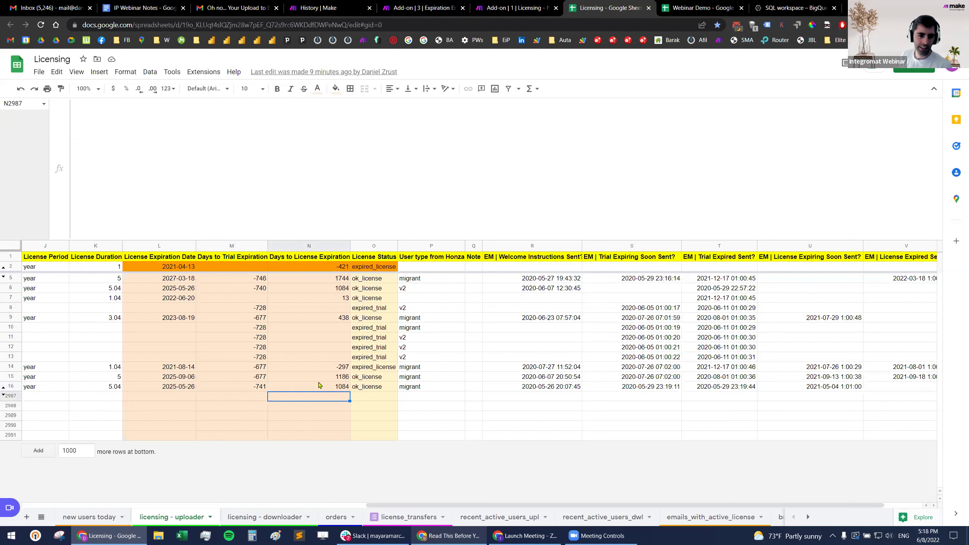
left_click(324, 387)
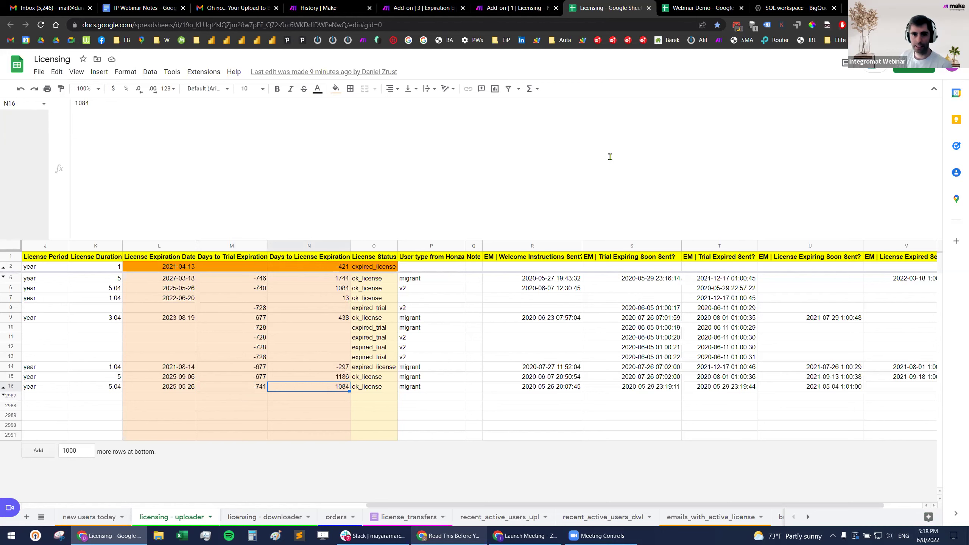
Step: Check the Expiration Emails scenario's router branches in Make and return to the Licensing spreadsheet
left_click(397, 11)
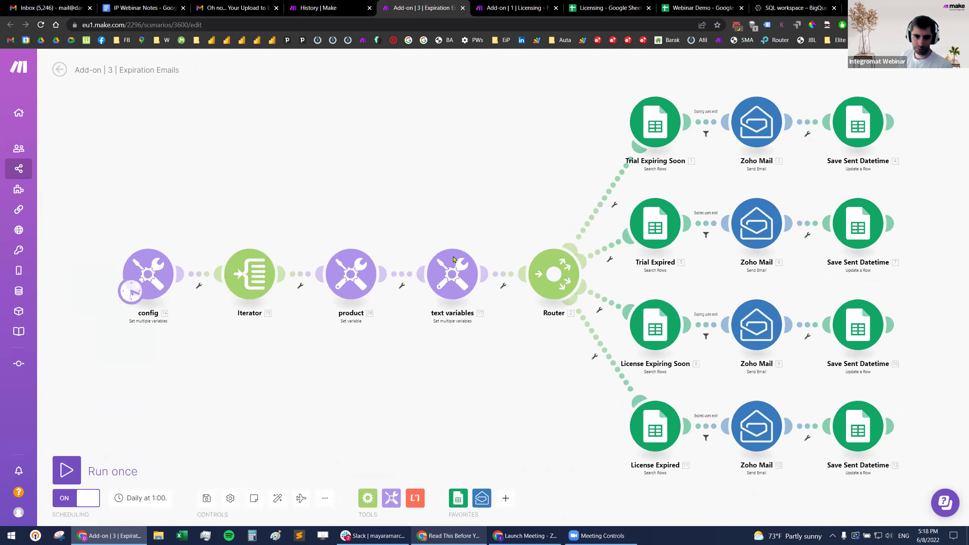
left_click(610, 8)
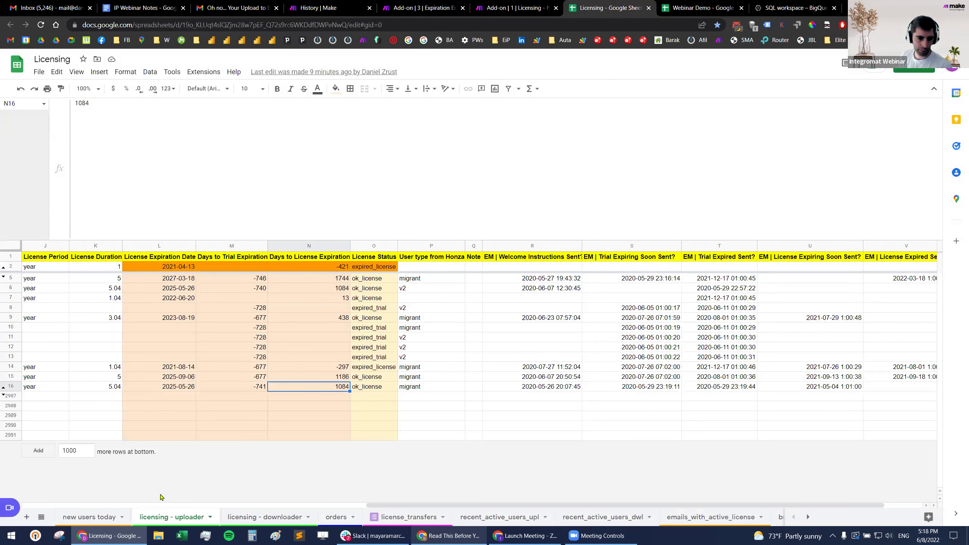
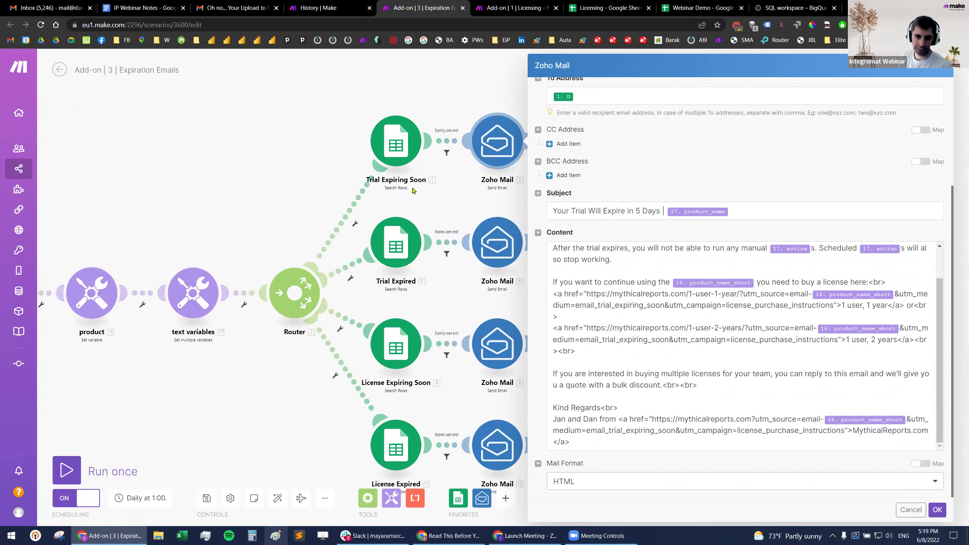
Step: Close the Zoho Mail module settings and open the sample expiration email linked in IP Webinar Notes
left_click(911, 510)
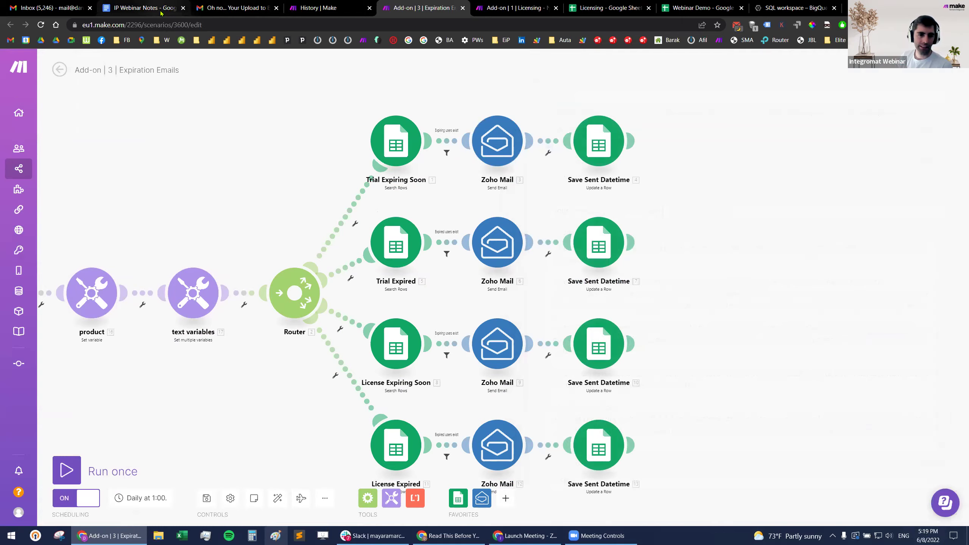
left_click(160, 13)
left_click(431, 359)
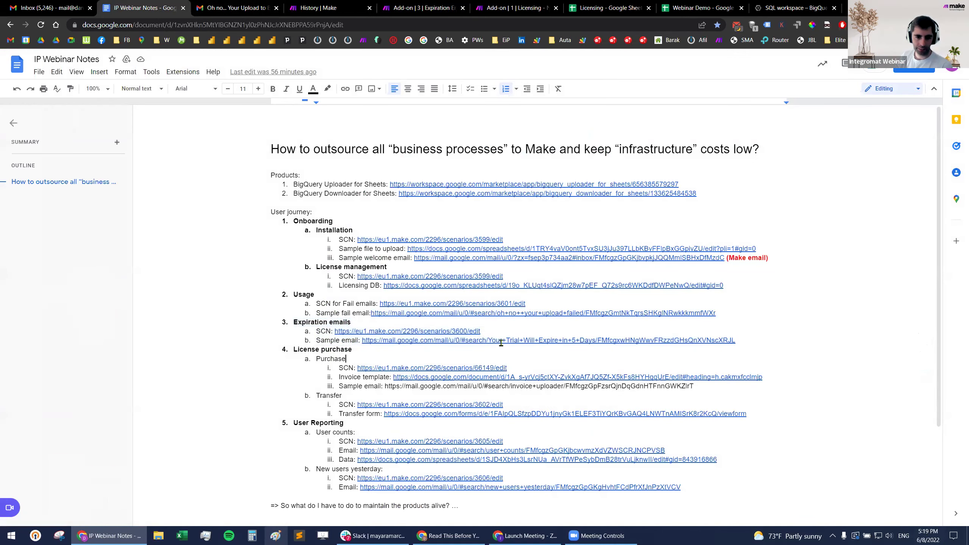
left_click(500, 342)
left_click(394, 357)
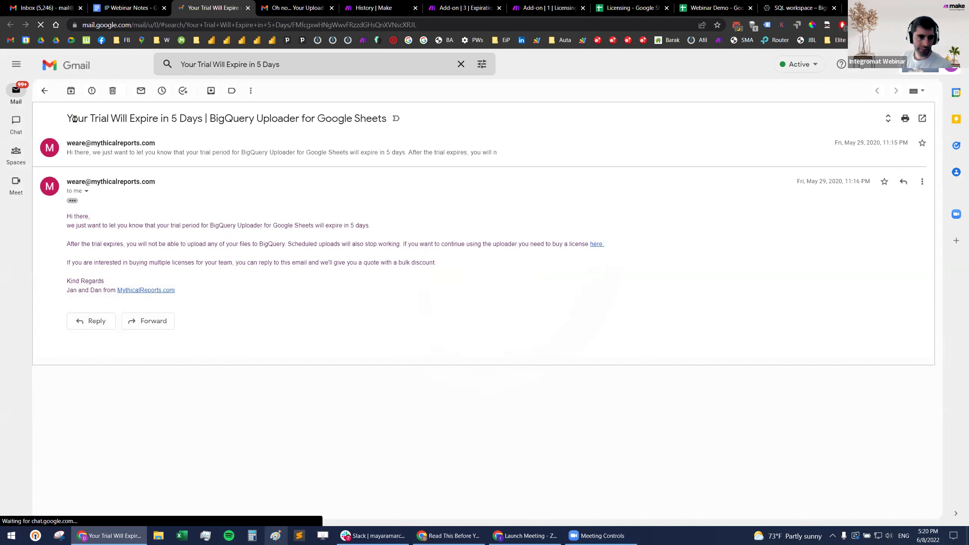
Step: Examine the product name in the trial expiration email's subject and body and the word "upload" in its second paragraph
left_click_drag(209, 119, 366, 119)
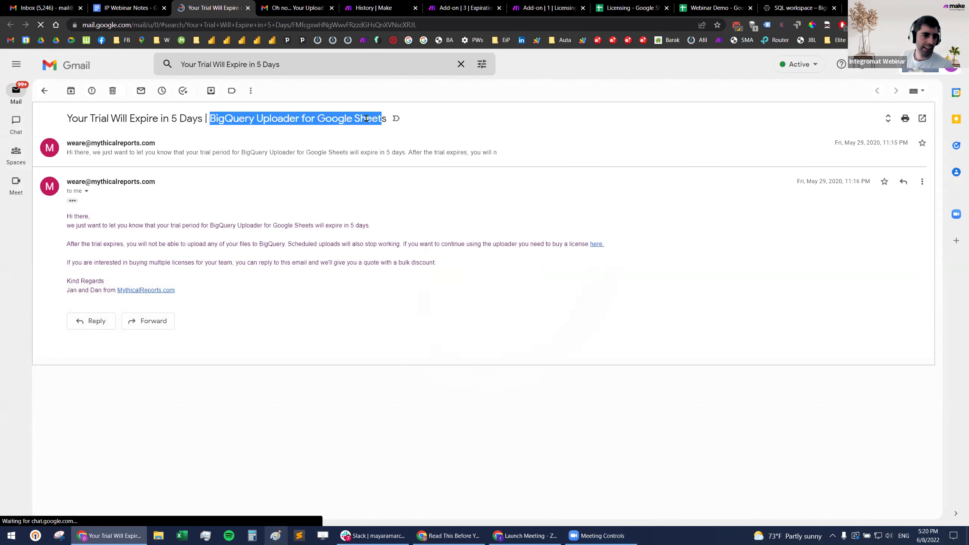
left_click_drag(206, 225, 309, 225)
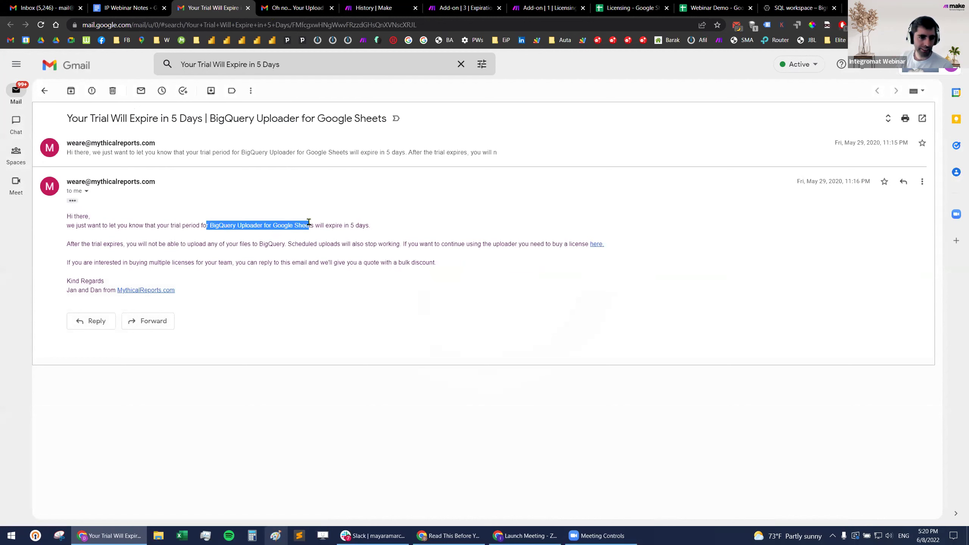
double_click(196, 244)
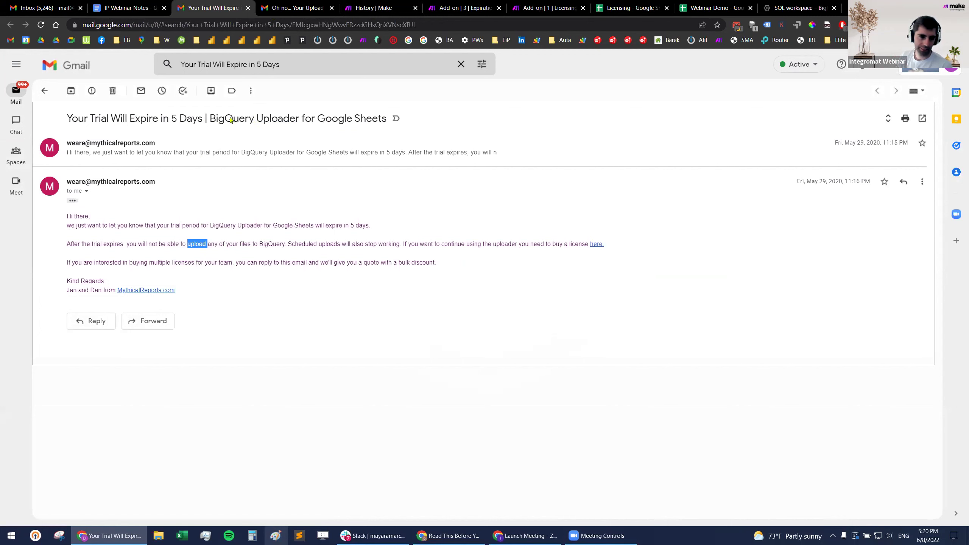
left_click(194, 243)
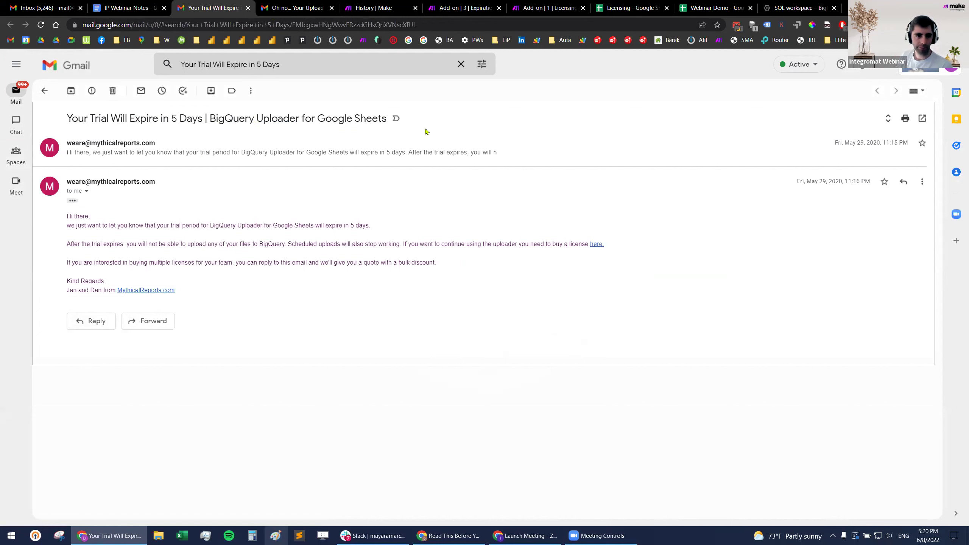
Step: Return to IP Webinar Notes and highlight the user journey from Onboarding through Expiration emails
key("ctrl+shift+Tab")
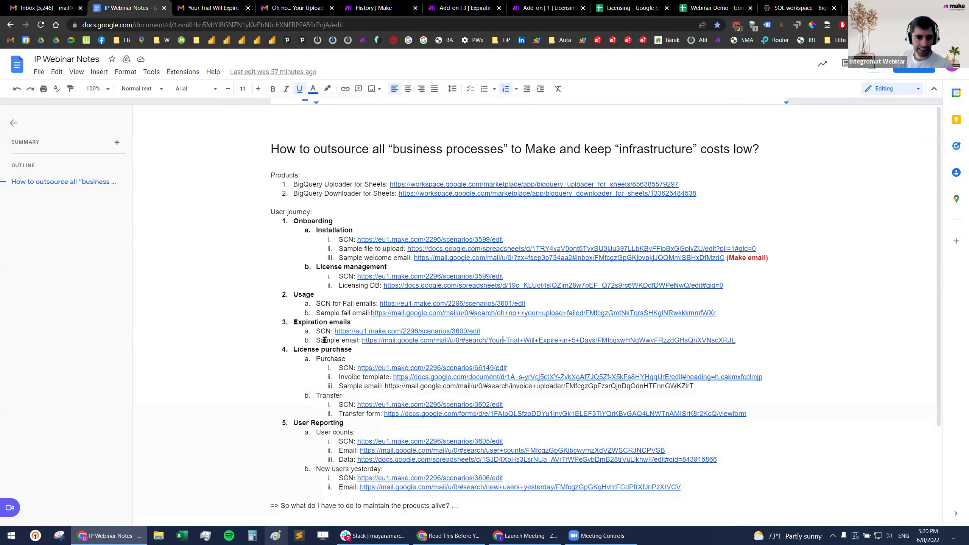
left_click_drag(757, 343, 275, 210)
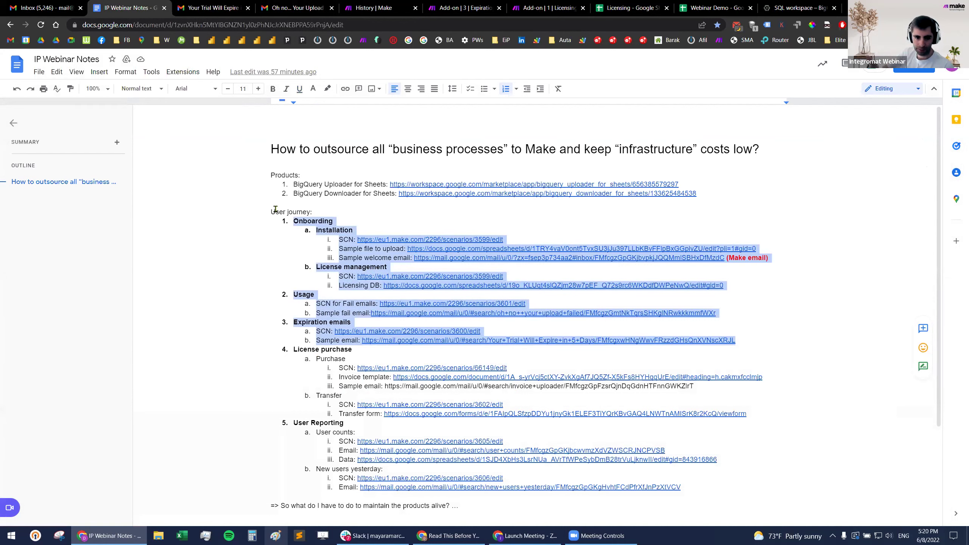
left_click_drag(755, 340, 729, 341)
left_click_drag(477, 317, 248, 225)
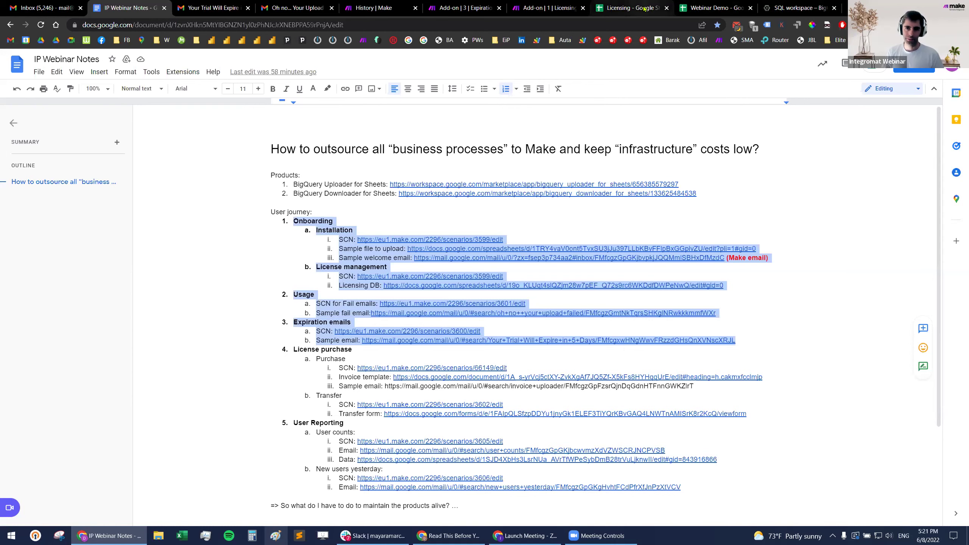
Step: Switch to the Licensing spreadsheet and shrink its formula bar to a single line
left_click(629, 8)
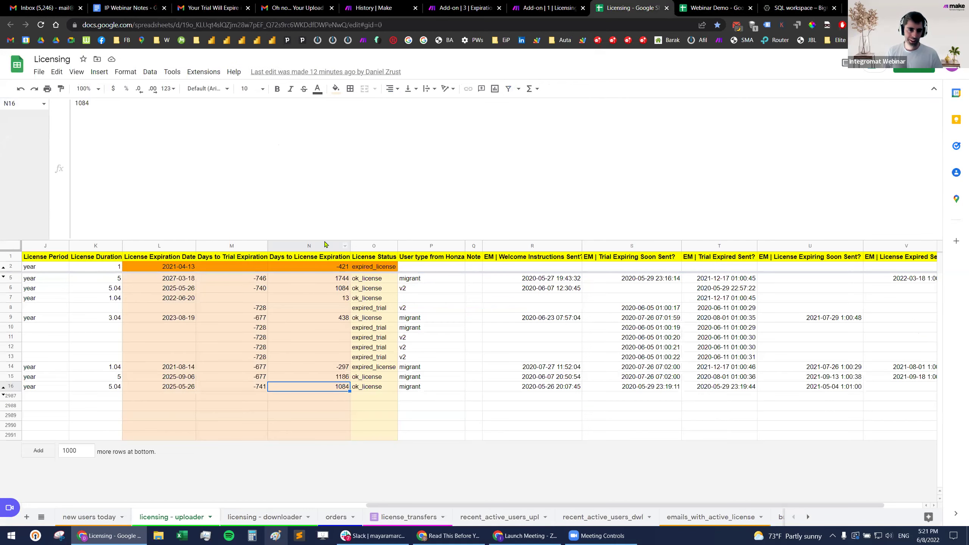
left_click_drag(326, 239, 345, 110)
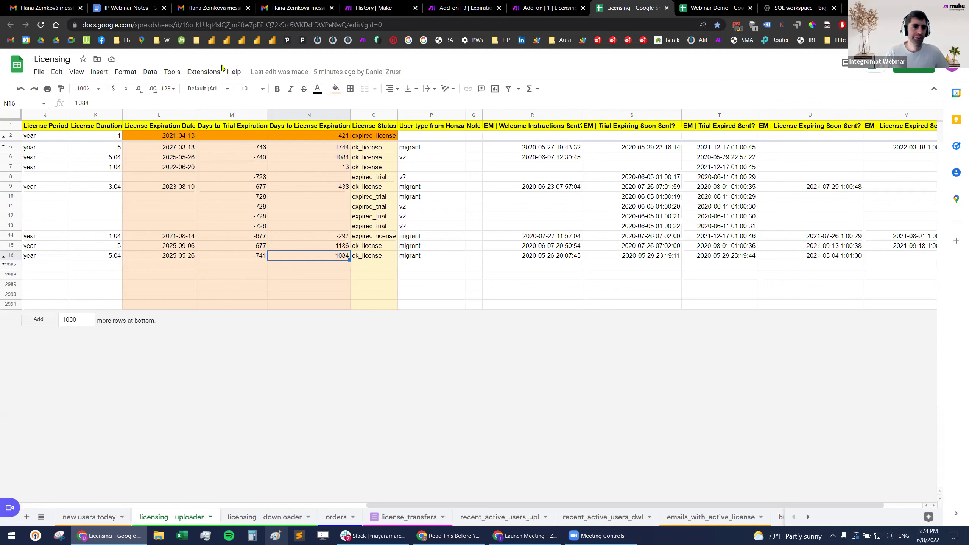
Step: Close the three open Gmail pages and return to IP Webinar Notes
left_click(164, 8)
left_click(164, 8)
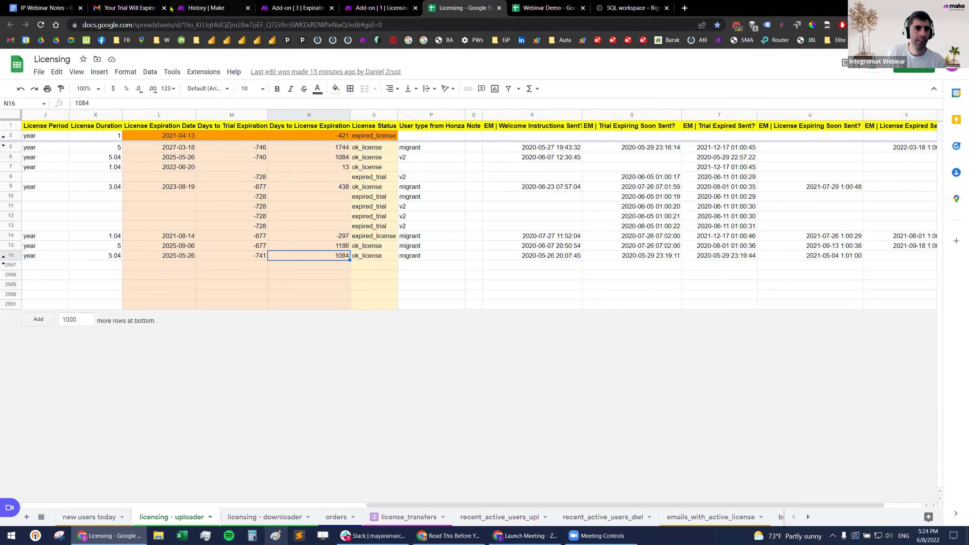
left_click(163, 8)
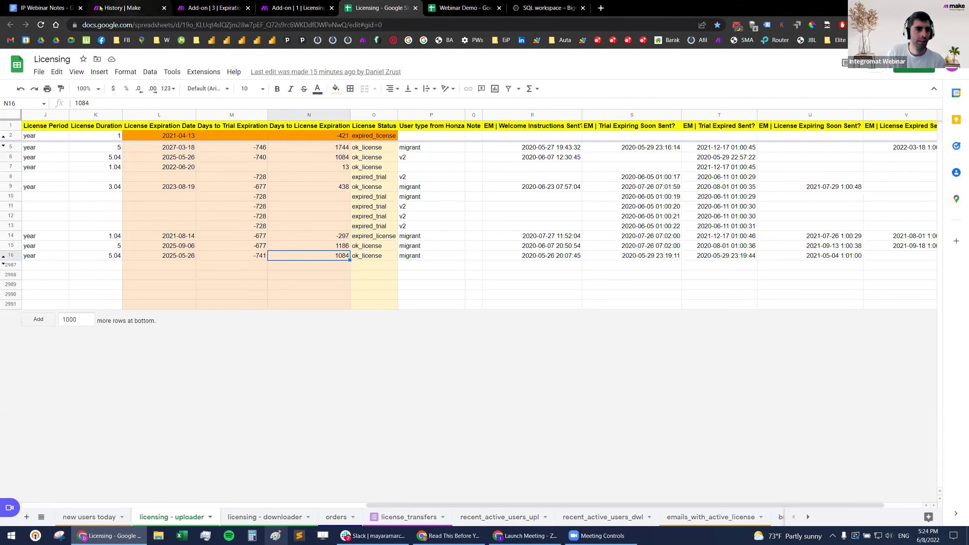
left_click(54, 9)
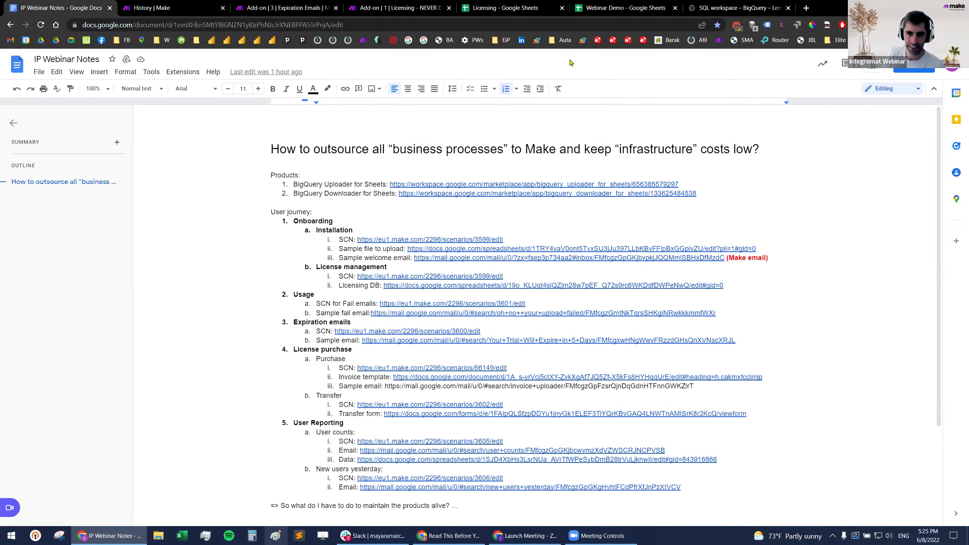
Step: Show the BigQuery Uploader for Sheets license status in the Webinar Demo spreadsheet and proceed to the Mythical Reports cart
left_click(634, 10)
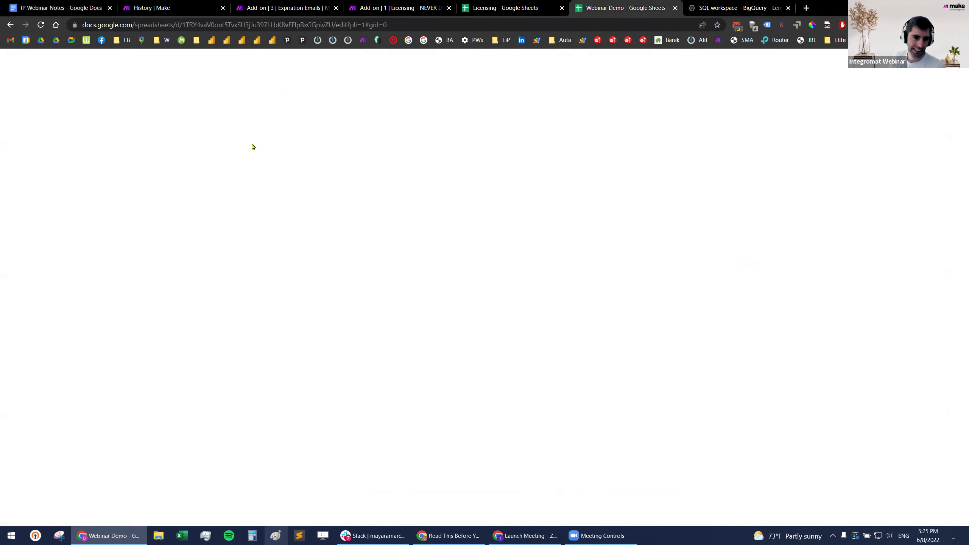
left_click(196, 77)
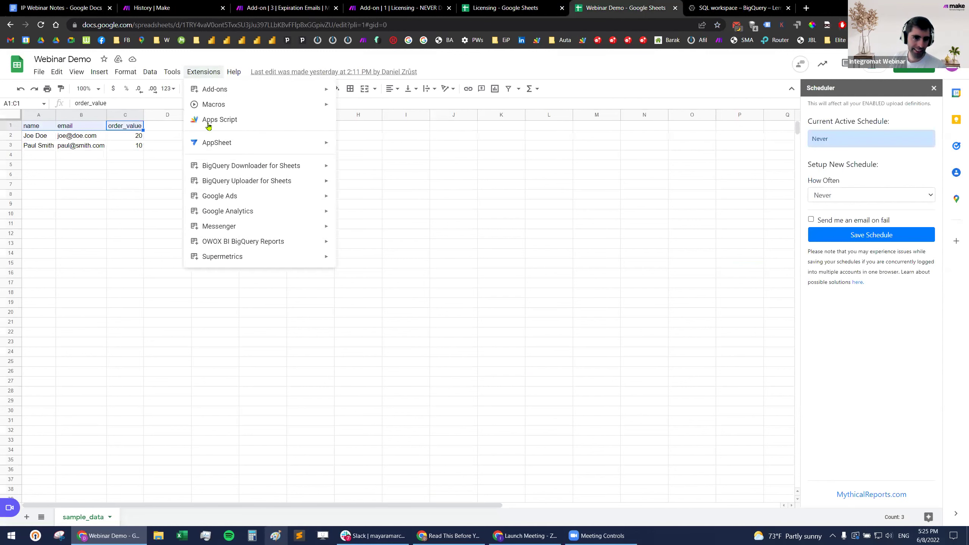
mouse_move(281, 181)
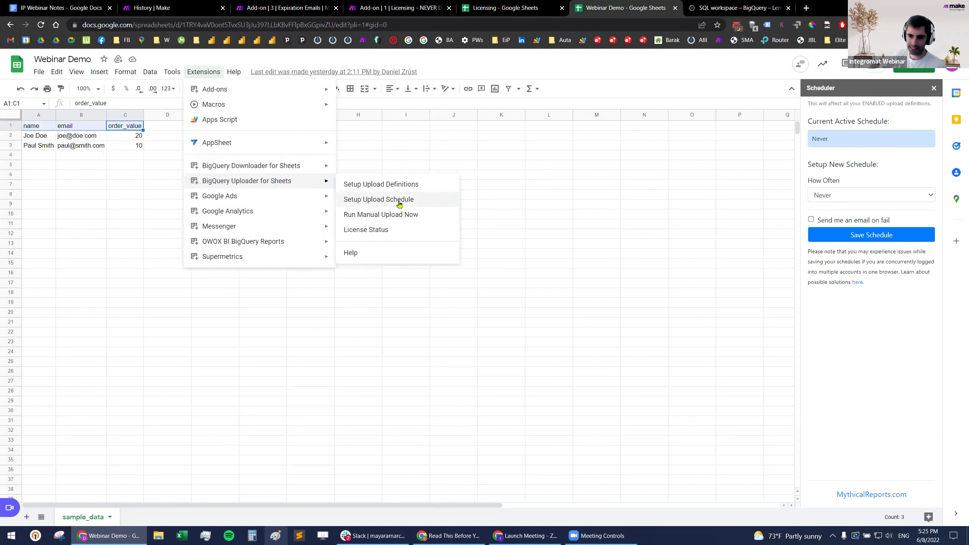
left_click(389, 231)
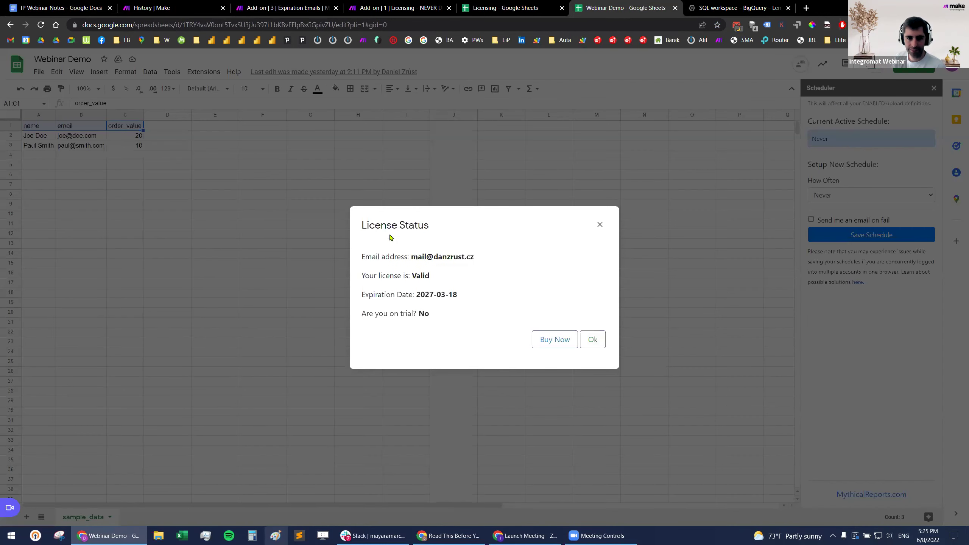
left_click(545, 339)
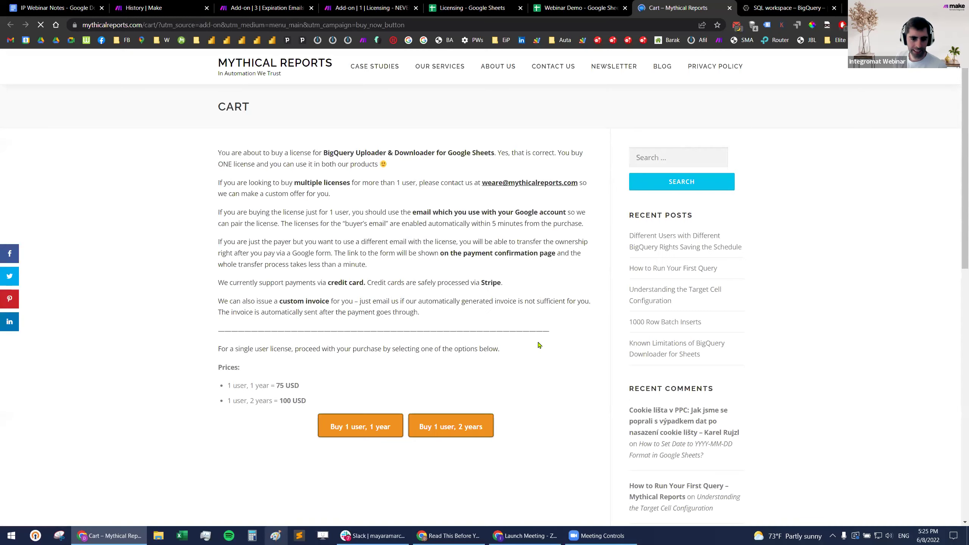
Step: Examine the cart's license terms and the one-year and two-year prices, and open the checkout for 1 user, 1 year
left_click_drag(437, 321, 212, 148)
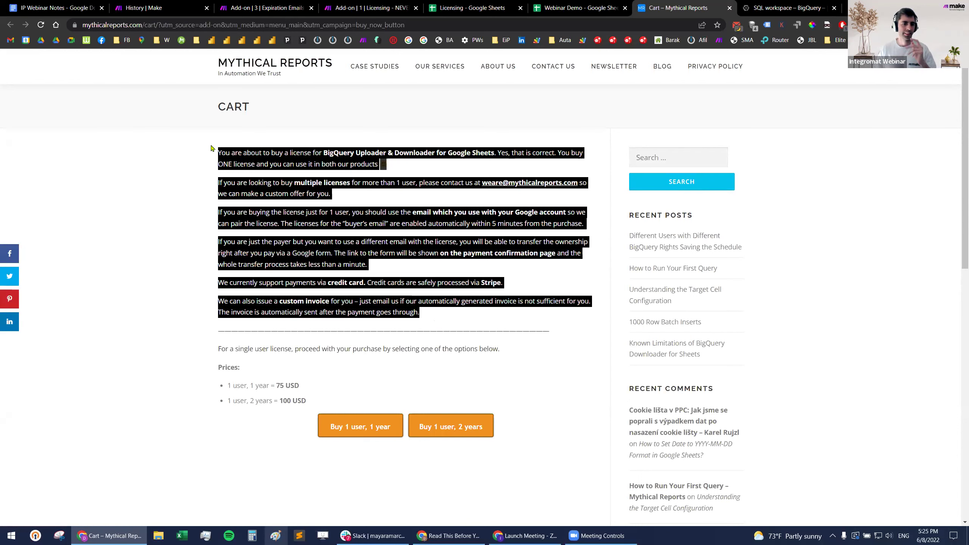
left_click(330, 390)
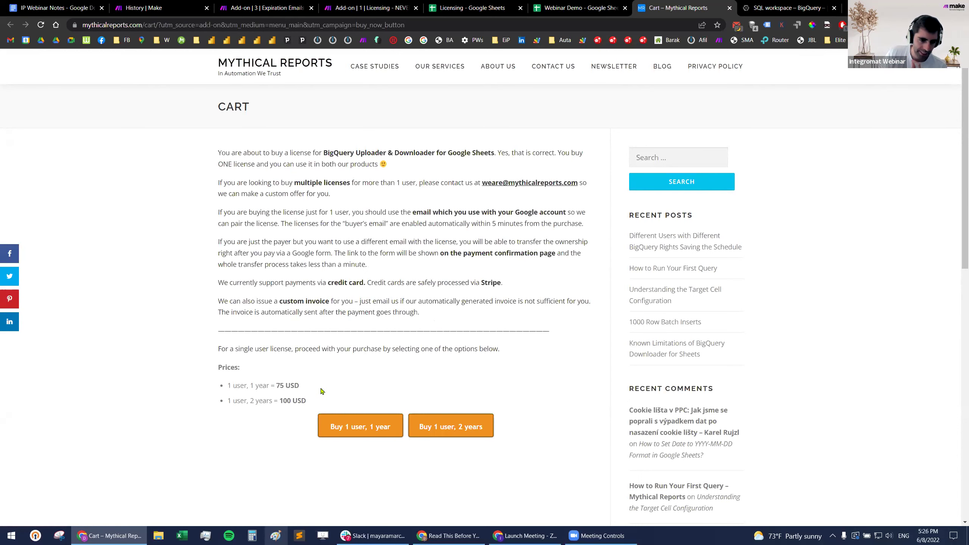
left_click_drag(300, 389, 228, 392)
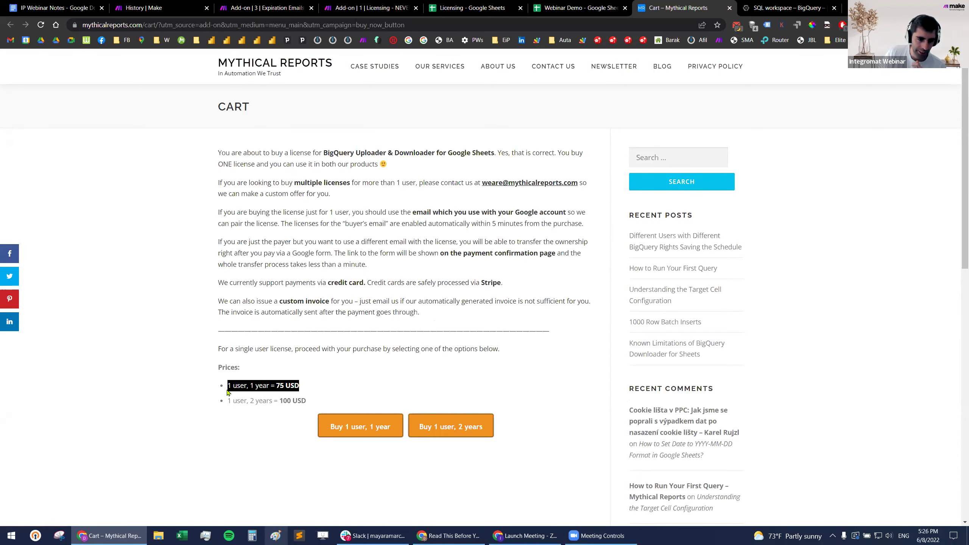
left_click_drag(320, 404, 225, 407)
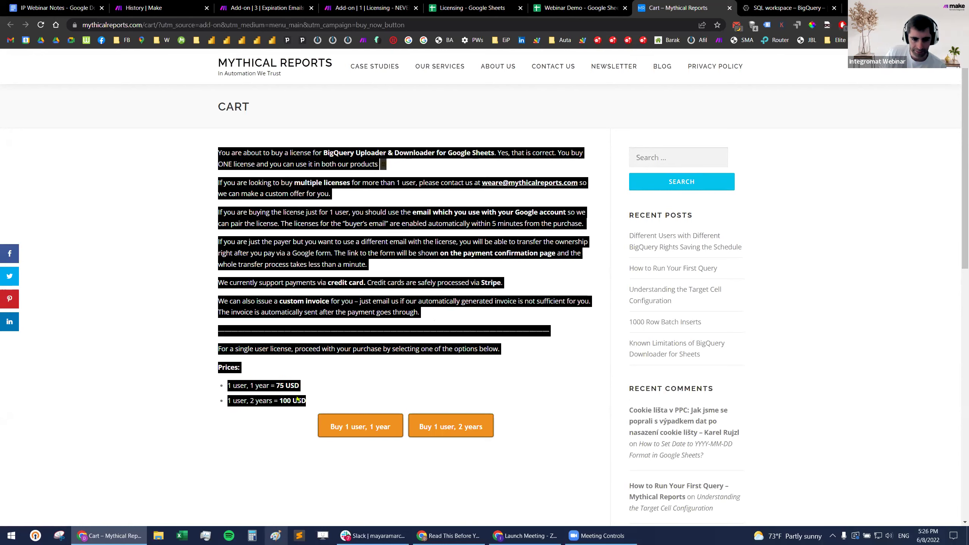
left_click(333, 387)
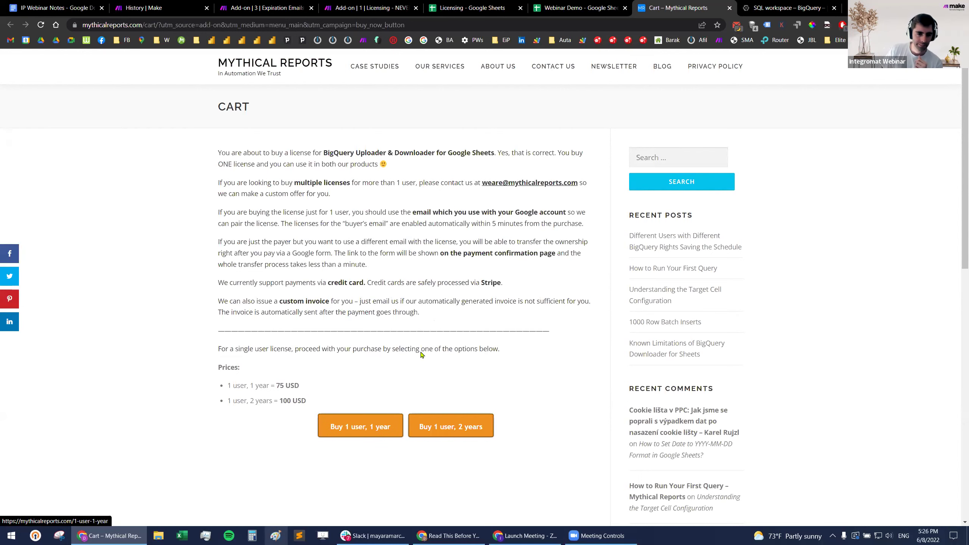
left_click(364, 428)
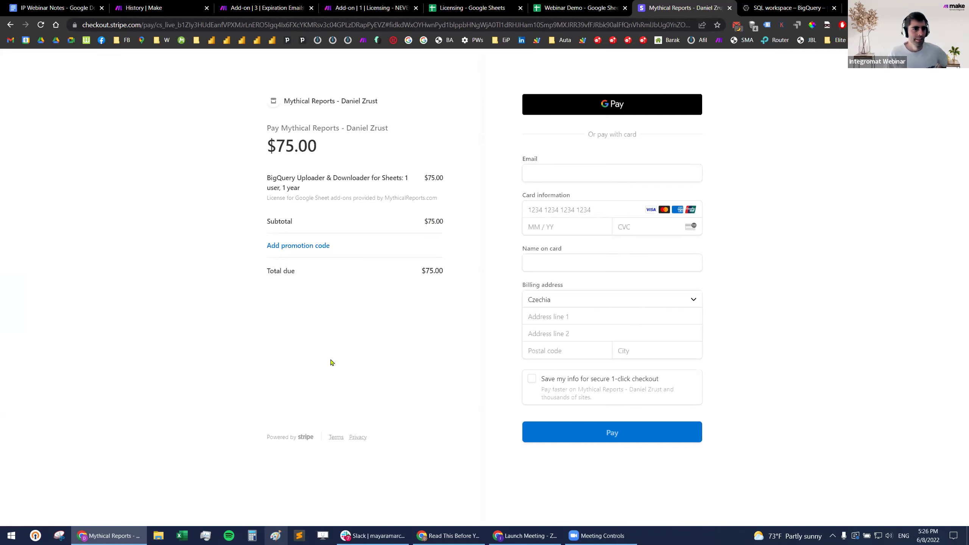
Step: Open the License purchase scenario from IP Webinar Notes and examine the Listen for Stripe Payments flow up to its router branches
left_click(56, 7)
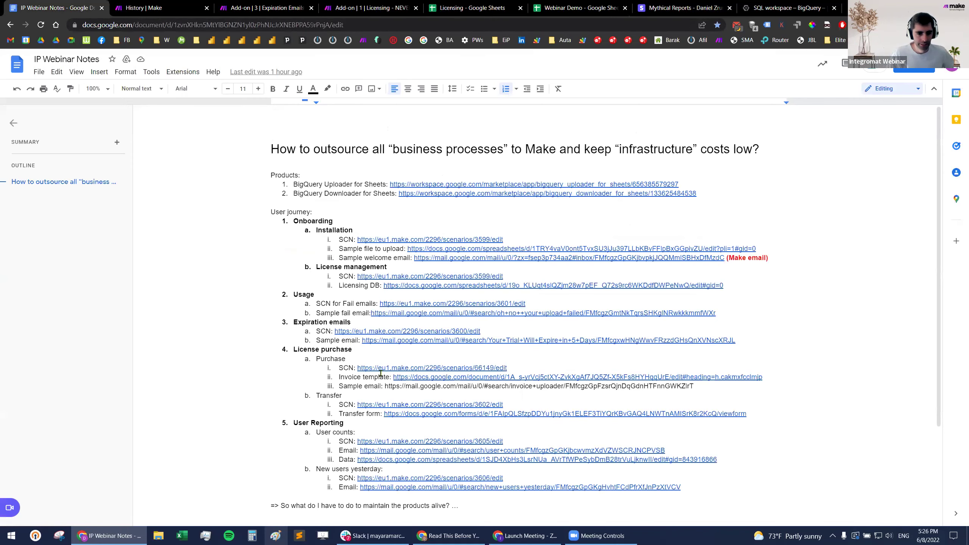
left_click(395, 367)
left_click(395, 381)
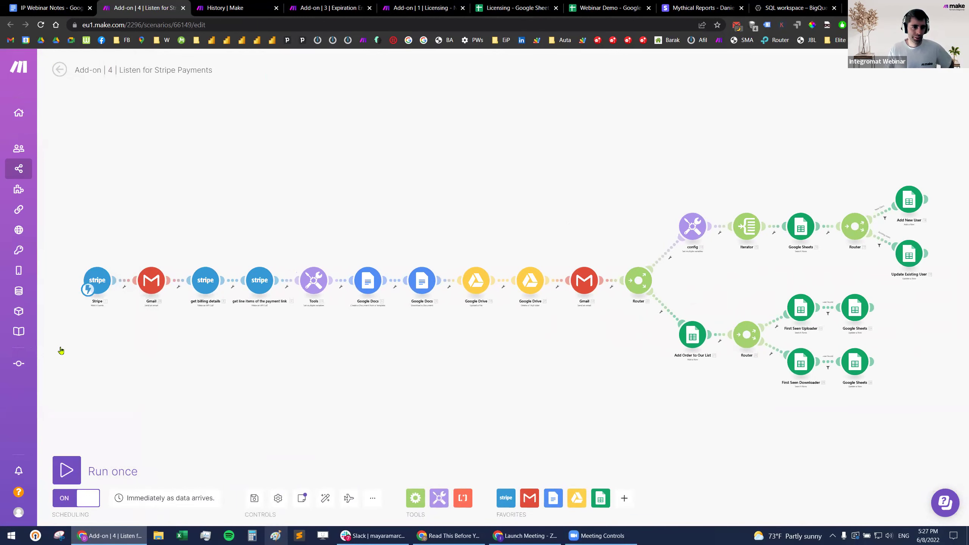
mouse_move(70, 369)
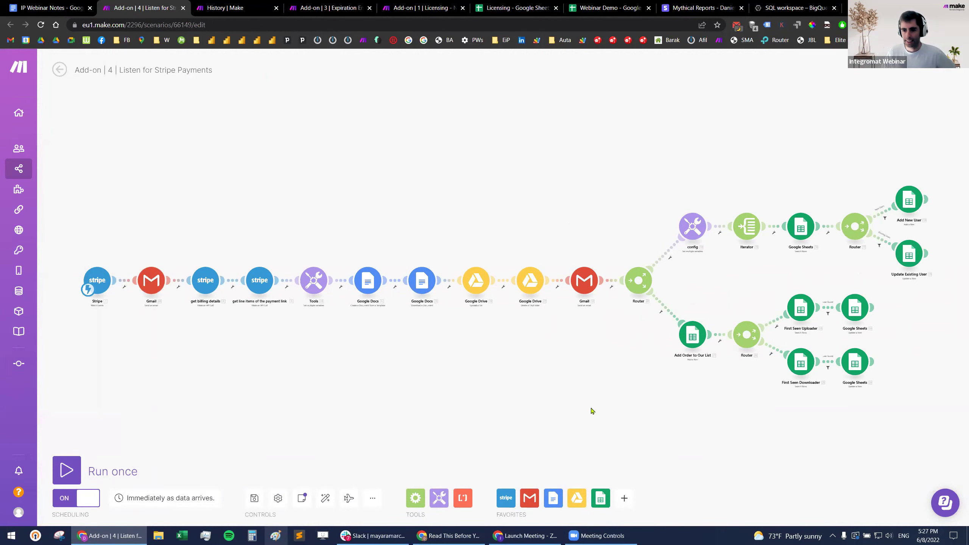
scroll(590, 409, "right", 5)
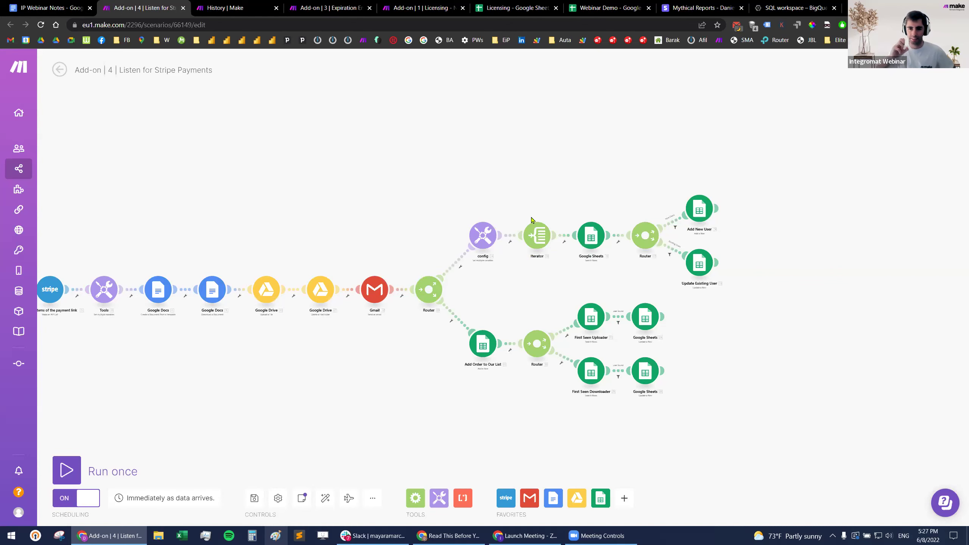
Step: Switch to the Licensing spreadsheet and review the license date, duration, status and sent-email columns on licensing - uploader
left_click(515, 8)
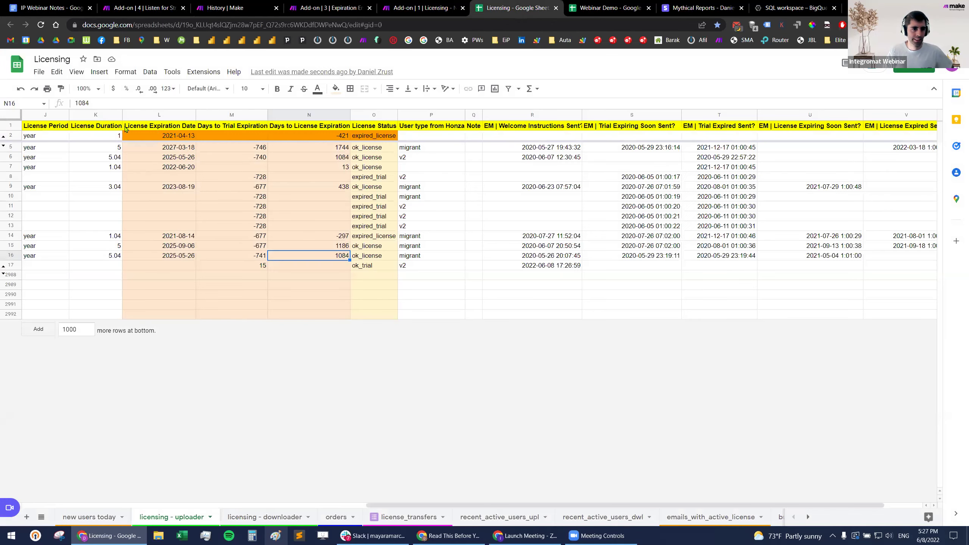
scroll(67, 233, "right", 2)
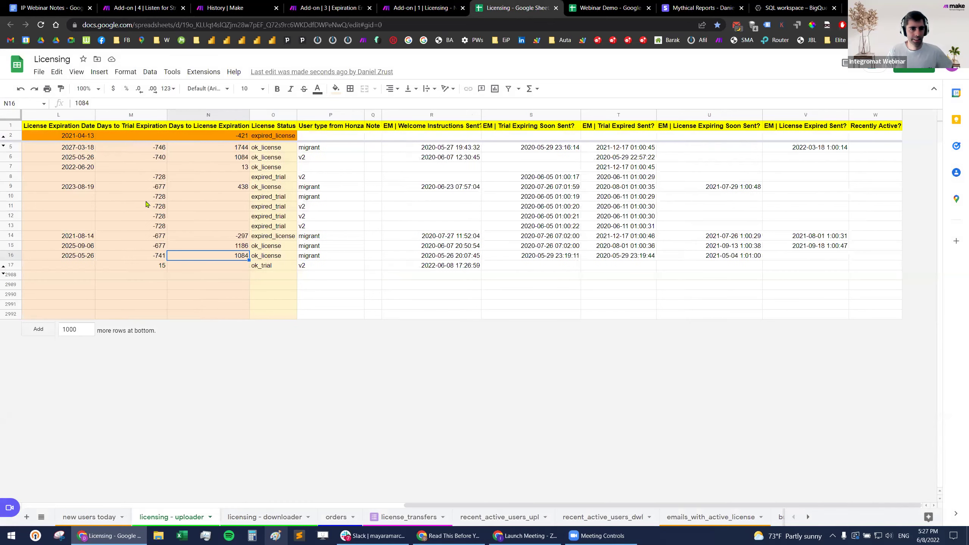
scroll(146, 204, "left", 3)
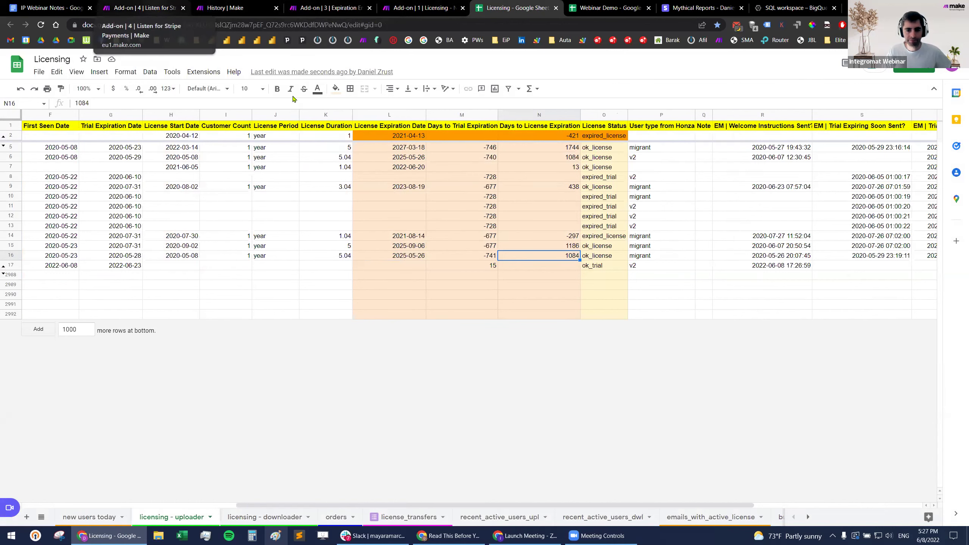
Step: Return to the Listen for Stripe Payments scenario in Make and view the flow from its initial Stripe trigger
left_click(179, 7)
mouse_move(652, 318)
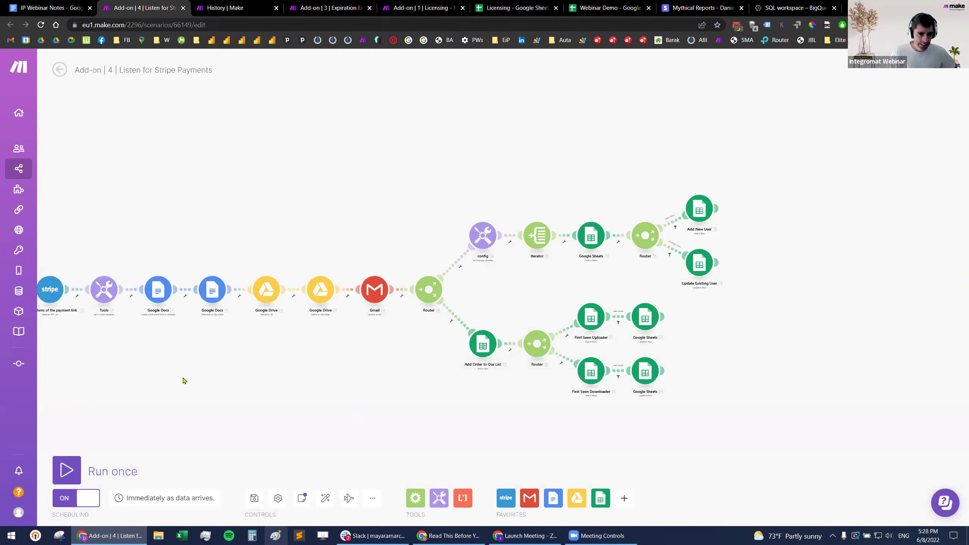
scroll(184, 379, "left", 6)
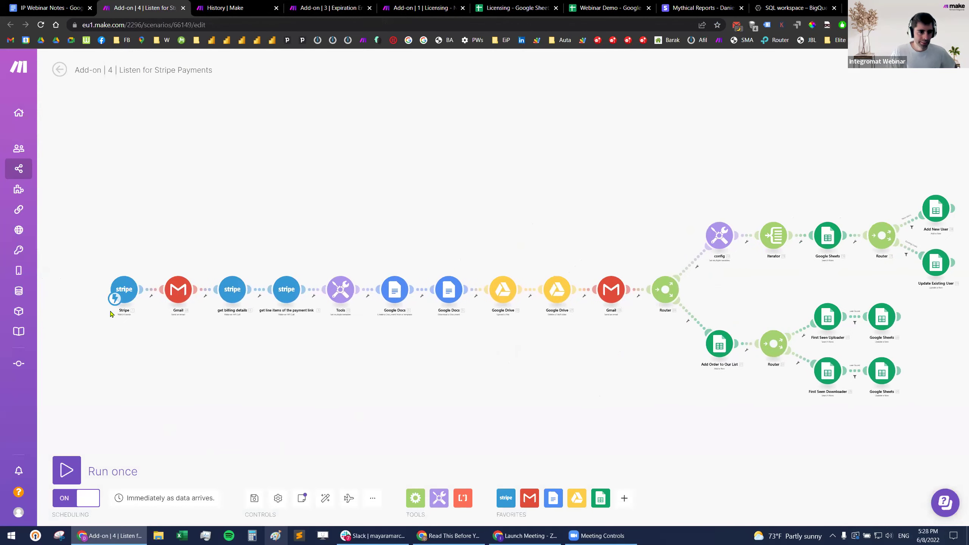
Step: Open the Stripe Watch Events trigger, review its webhook selection, and close it without changes
scroll(193, 369, "up", 5)
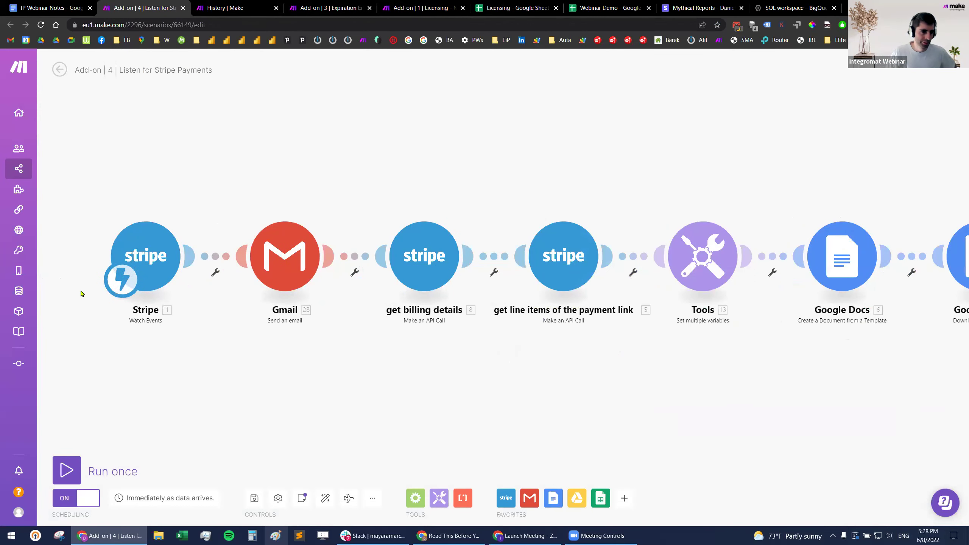
left_click(147, 260)
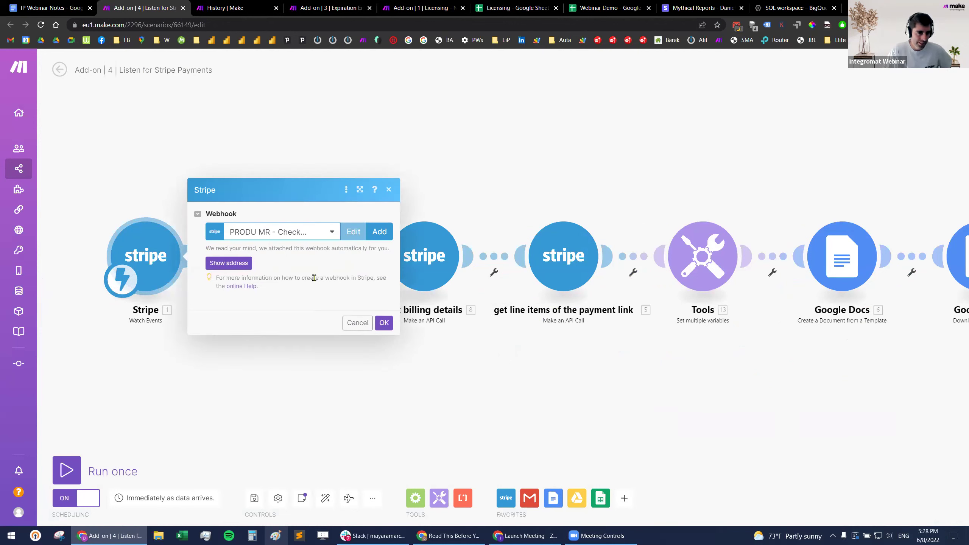
left_click(356, 322)
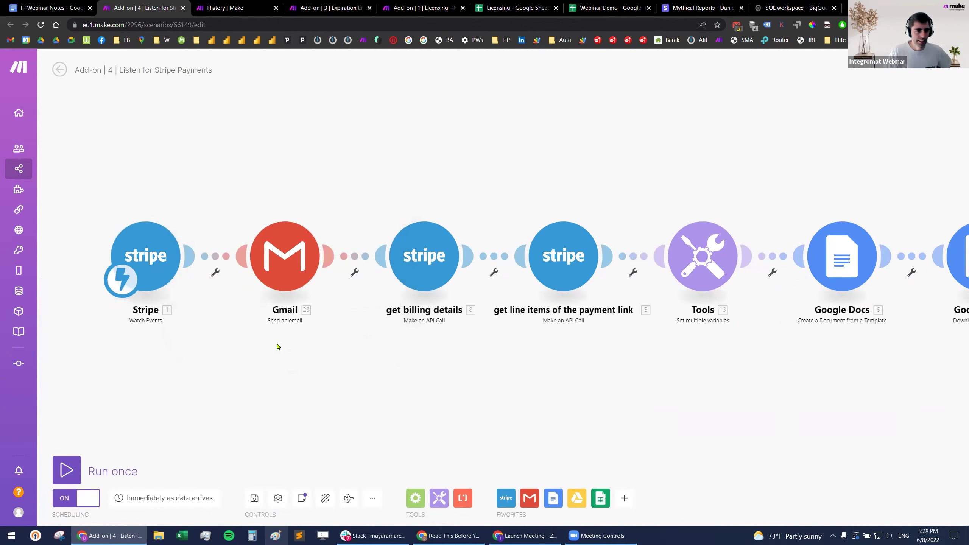
Step: Inspect the first Gmail module's recipient, payment-attempt subject and content with email, total and payment link, and close it unchanged
left_click(280, 268)
left_click_drag(410, 284, 339, 267)
left_click_drag(485, 352, 338, 308)
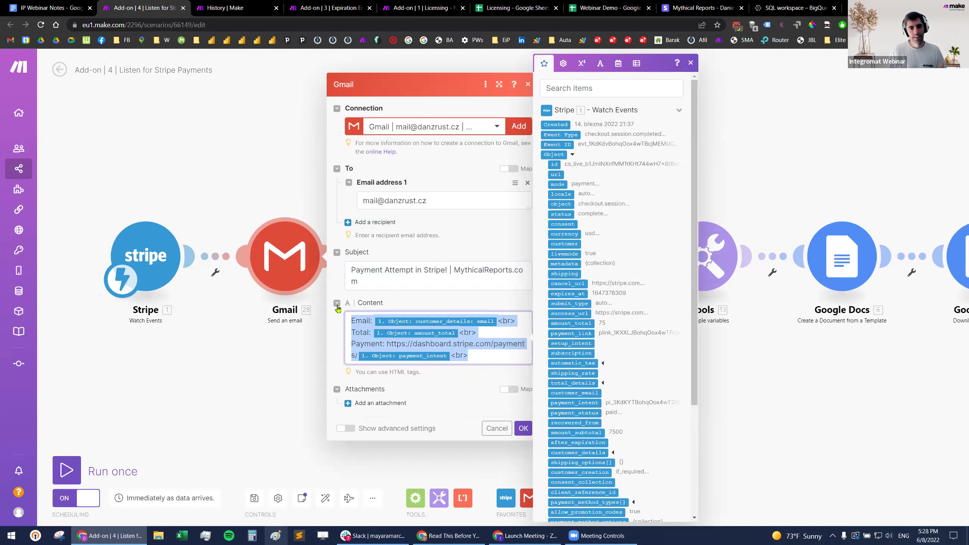
left_click(496, 428)
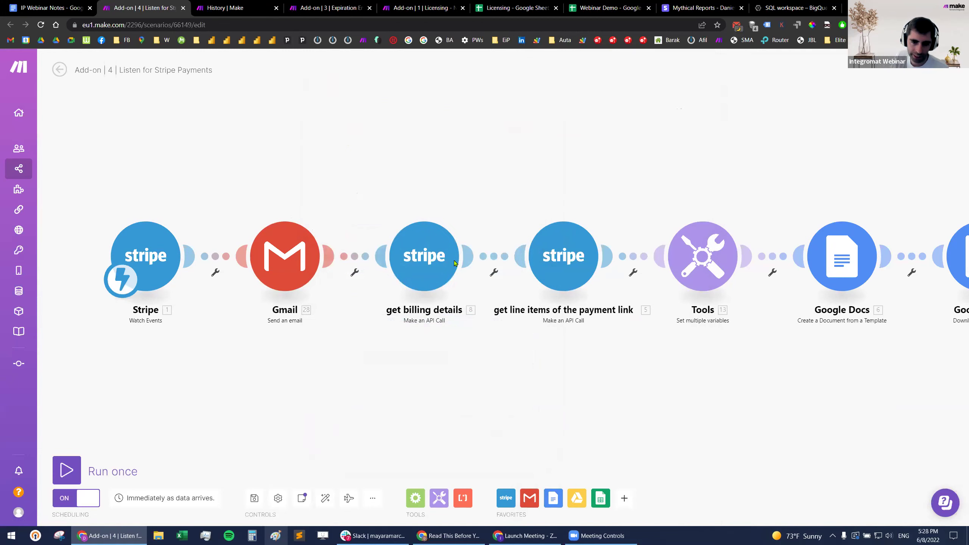
Step: Open the Tools Set multiple variables module and examine the invoice_number variable's formatDate expression and its date pattern
scroll(468, 372, "right", 5)
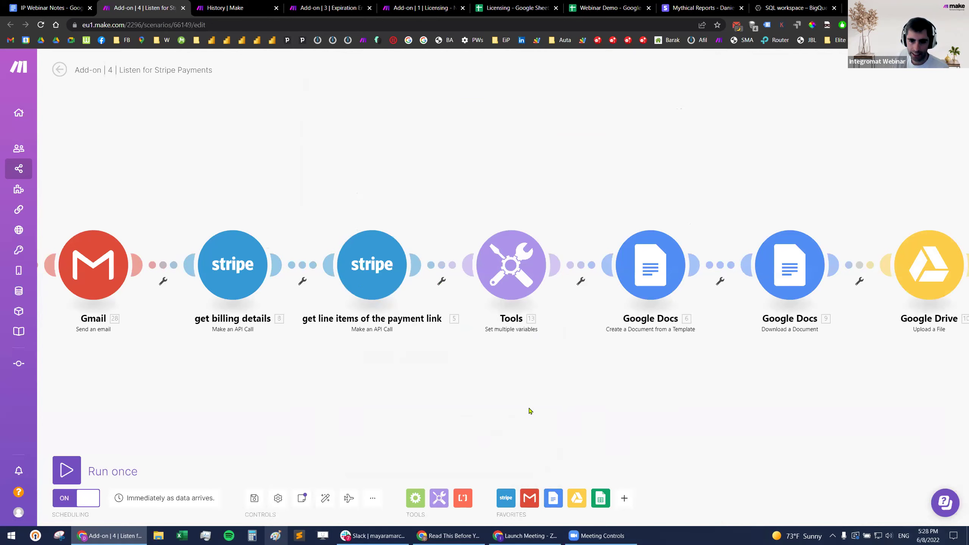
scroll(530, 411, "right", 3)
left_click(416, 311)
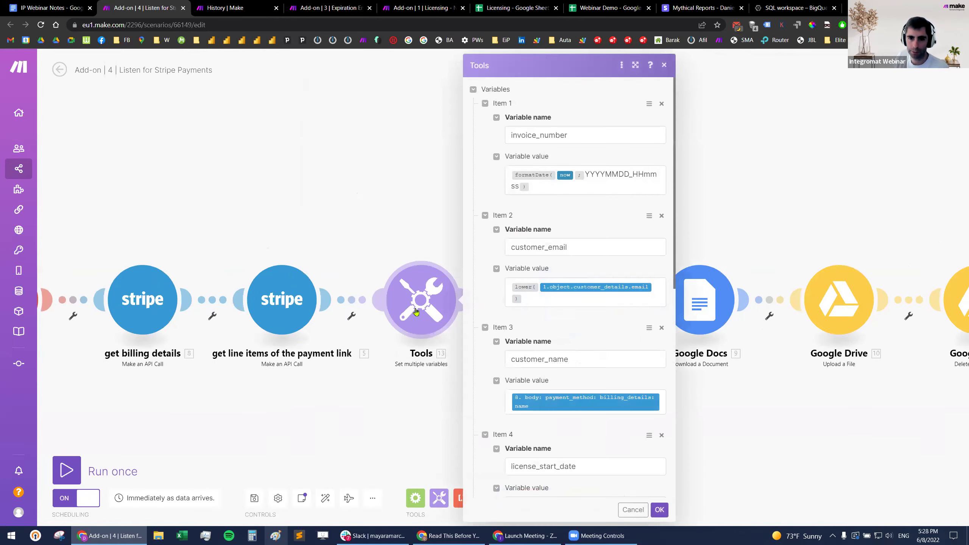
left_click(589, 136)
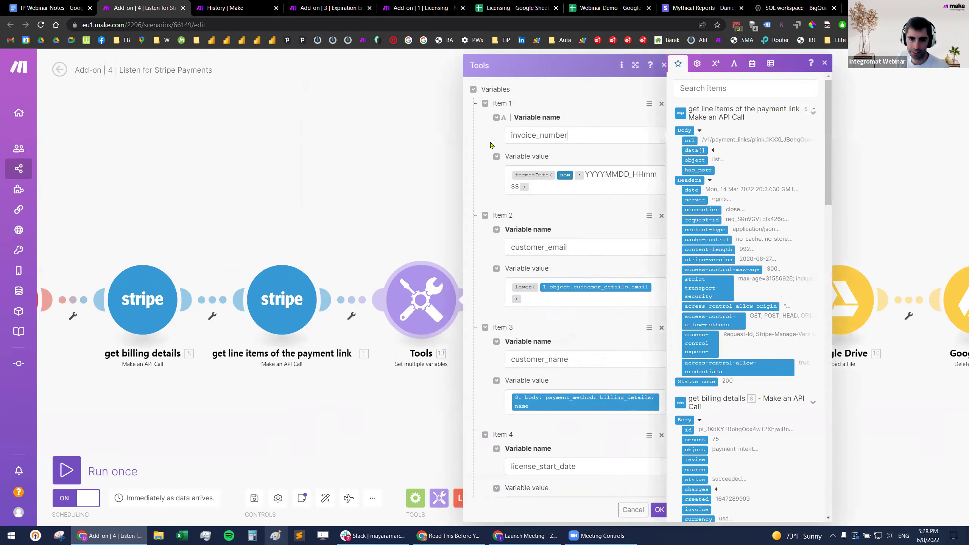
left_click(550, 187)
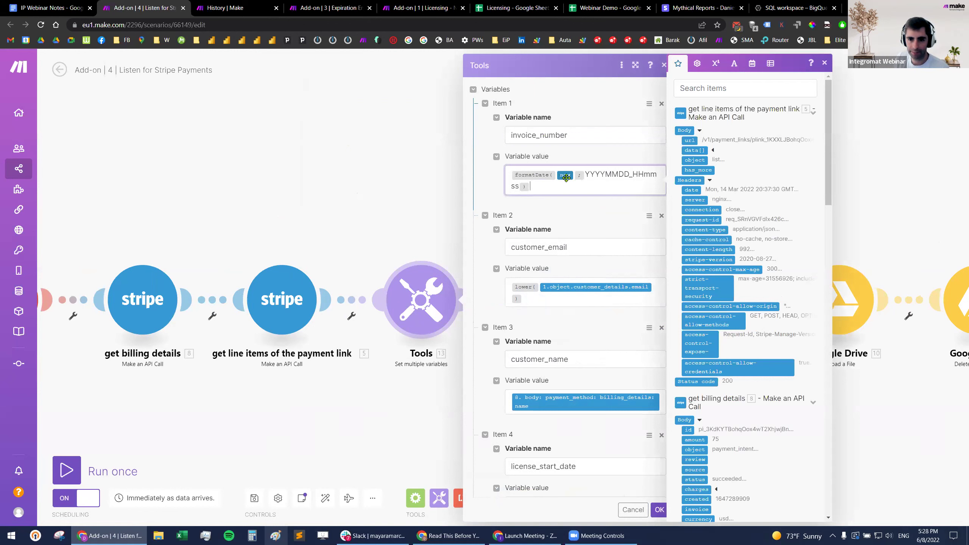
left_click_drag(528, 186, 585, 174)
left_click(598, 191)
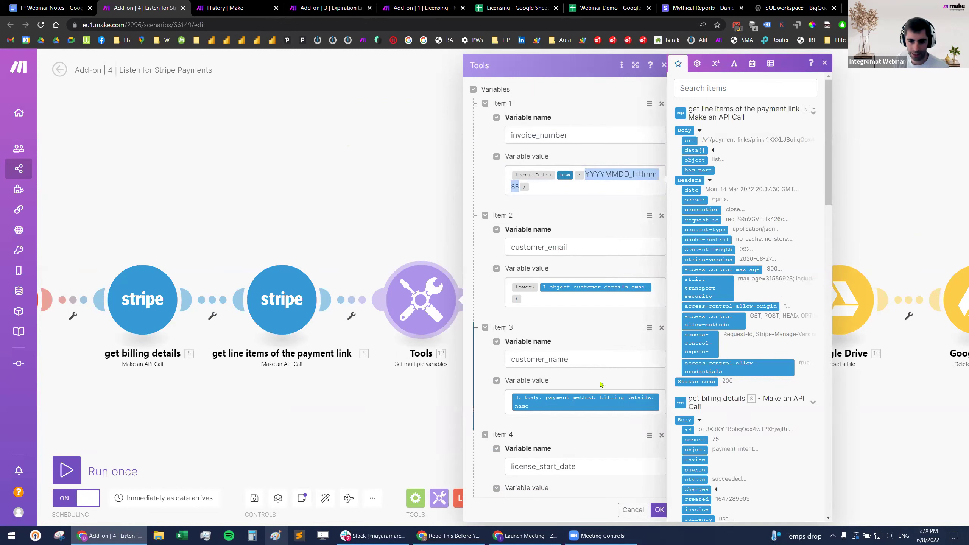
Step: Review the remaining variables from customer_email and license_start_date through license_duration and the price calculation, and close the Tools module
scroll(593, 329, "down", 3)
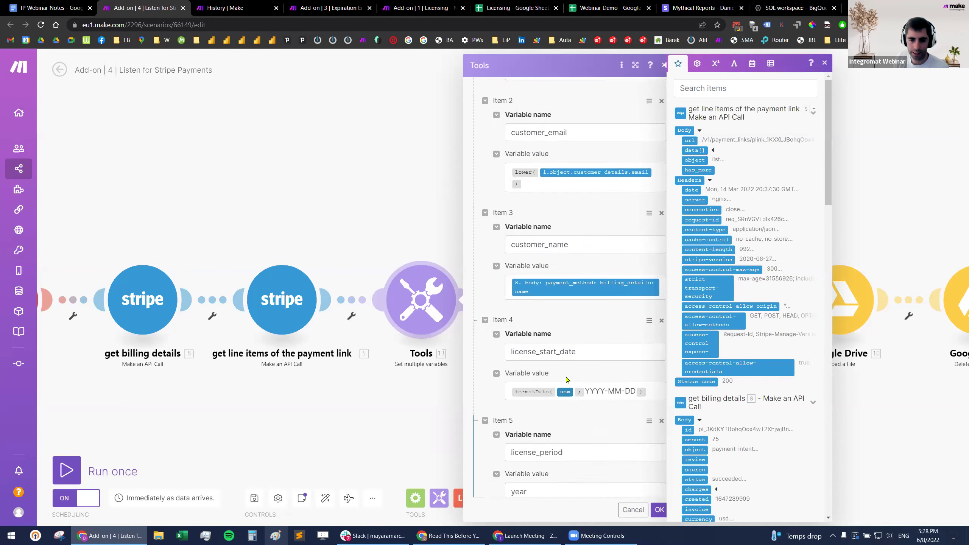
double_click(593, 329)
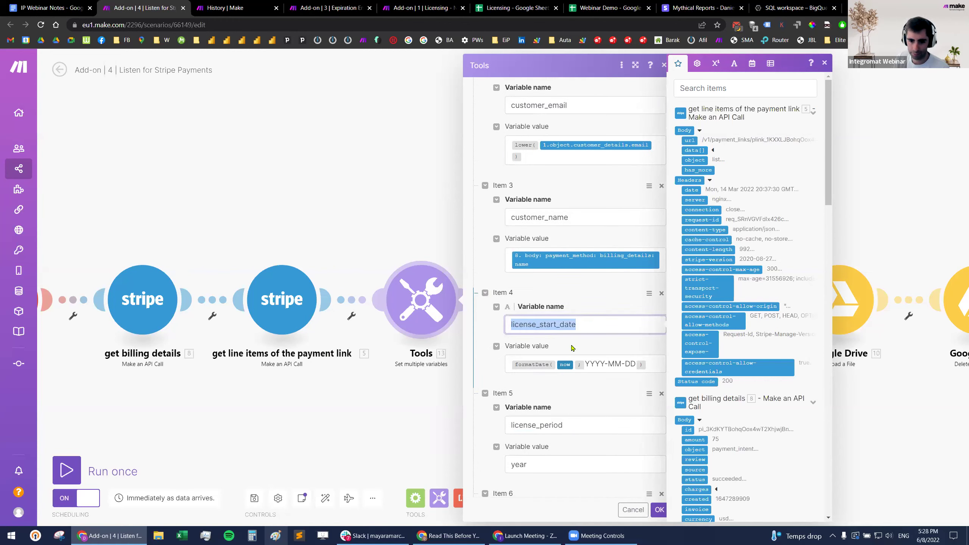
scroll(568, 400, "down", 2)
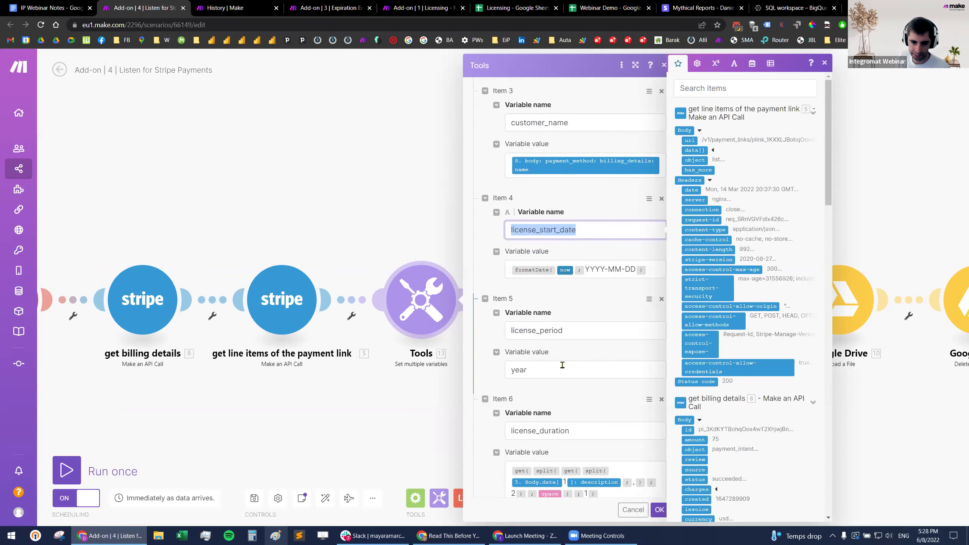
scroll(548, 387, "down", 2)
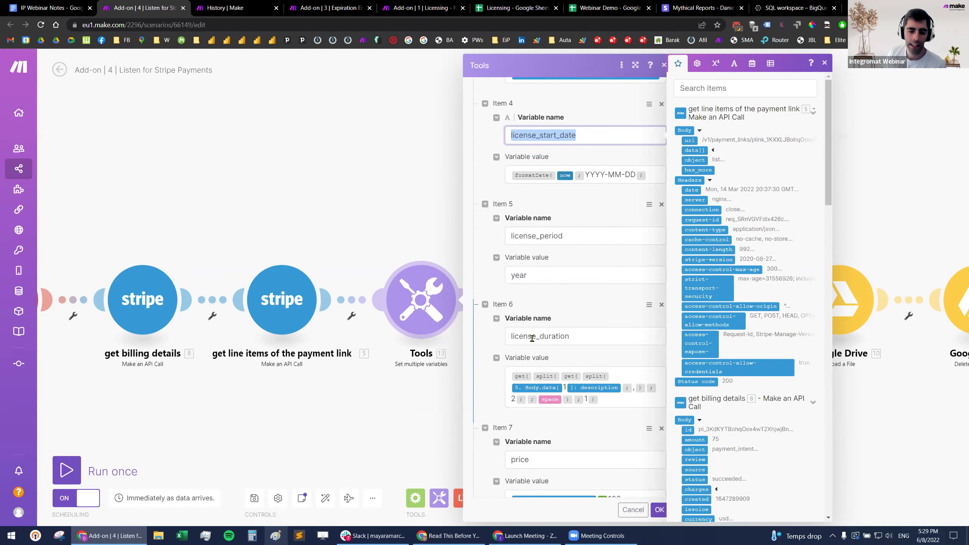
scroll(532, 338, "down", 2)
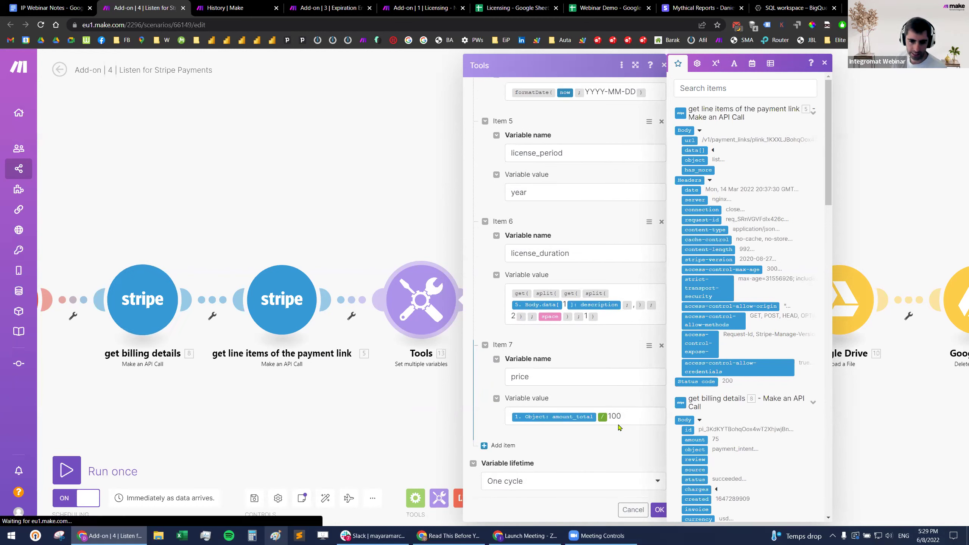
left_click_drag(622, 416, 490, 418)
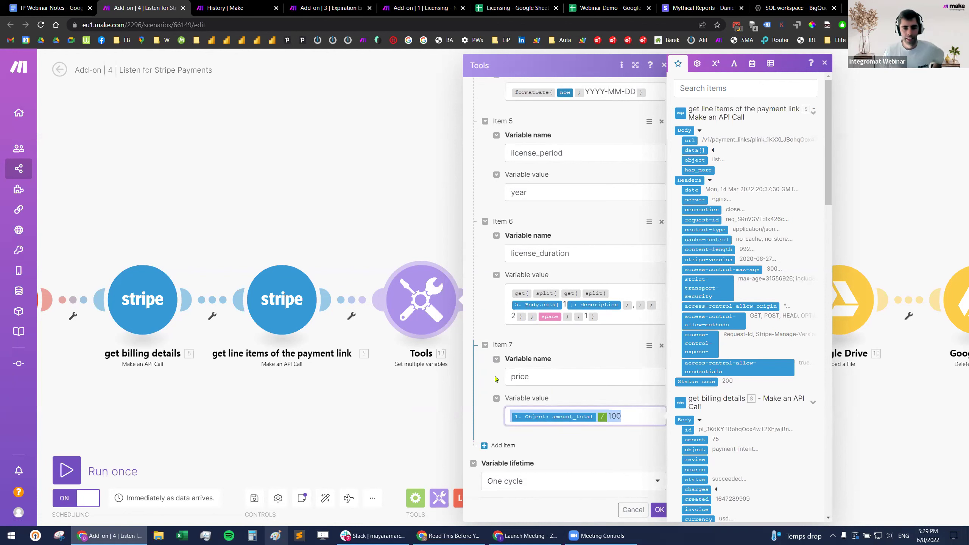
left_click(642, 471)
key("Escape")
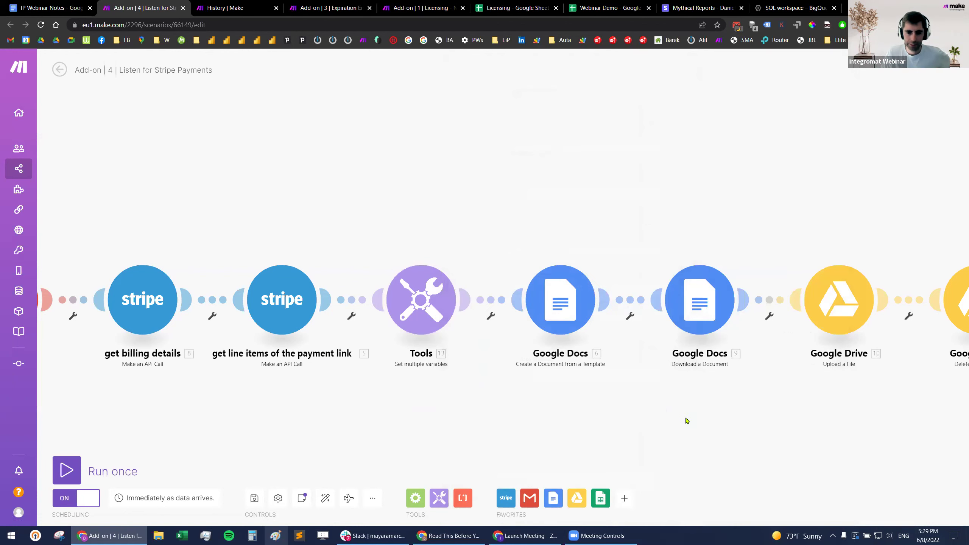
Step: Open the Mythical Reports - Invoice Template document from IP Webinar Notes and examine its invoice number, customer and price placeholders
scroll(519, 421, "right", 5)
scroll(566, 412, "right", 2)
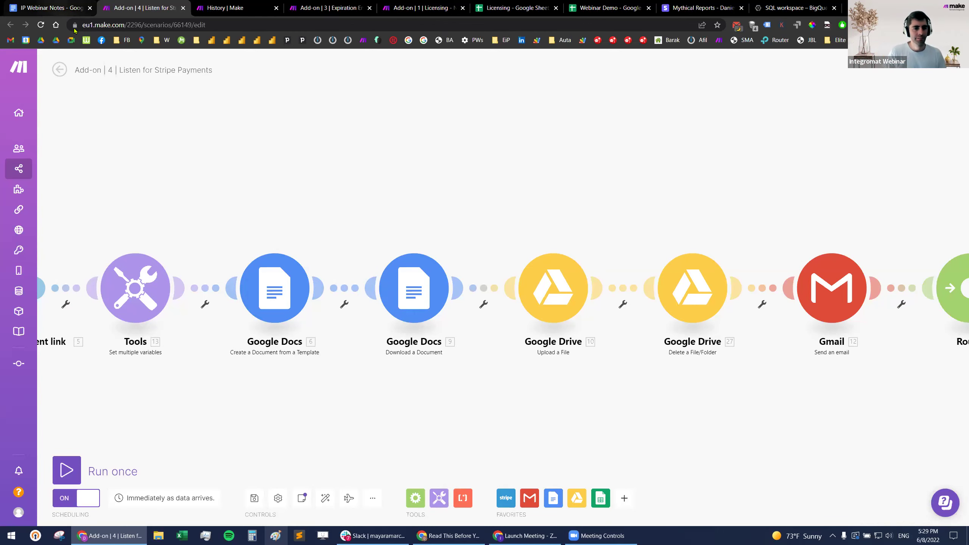
left_click(62, 11)
left_click(464, 379)
left_click(464, 389)
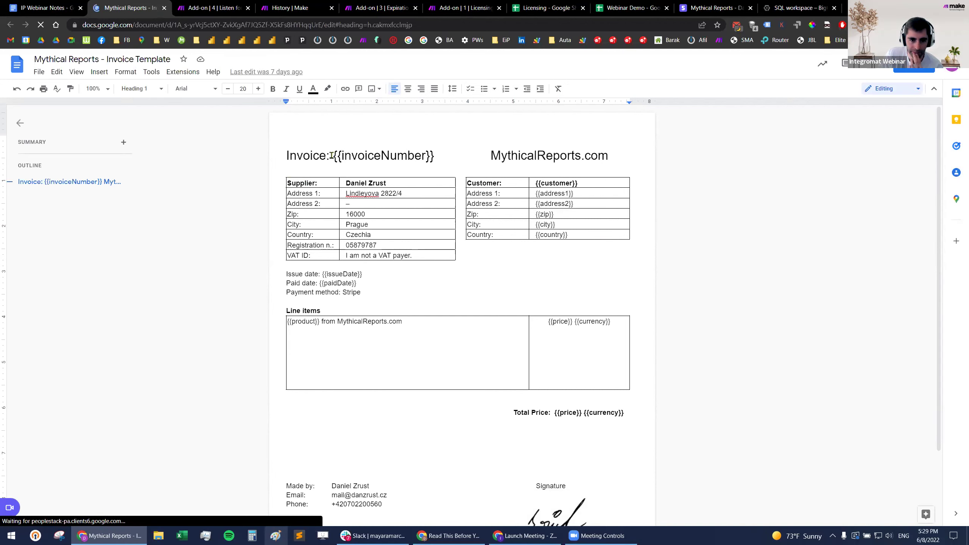
left_click_drag(332, 155, 435, 160)
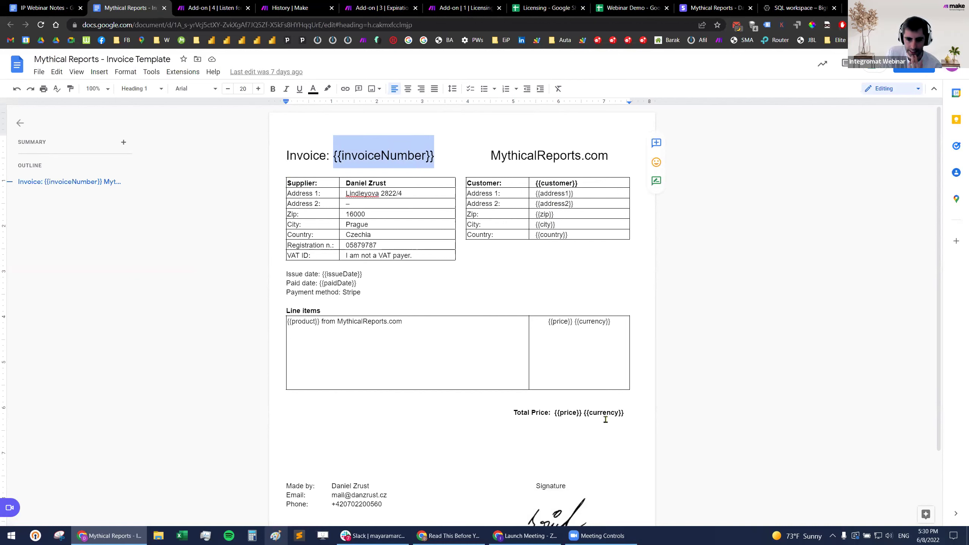
scroll(533, 435, "down", 3)
scroll(523, 454, "up", 3)
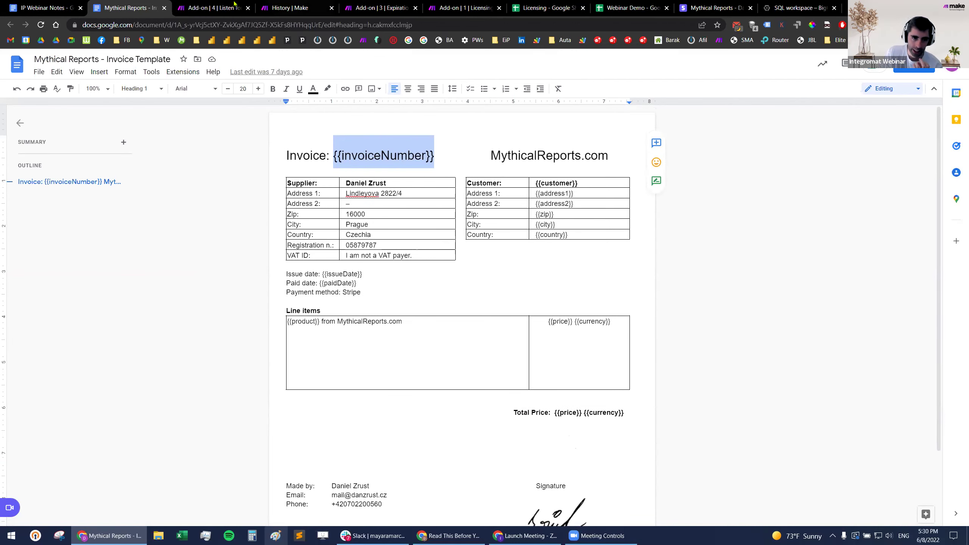
Step: Return to the Stripe payments scenario and inspect the customer and address1 tag mappings in the Create a Document from a Template module
key("ctrl+Tab")
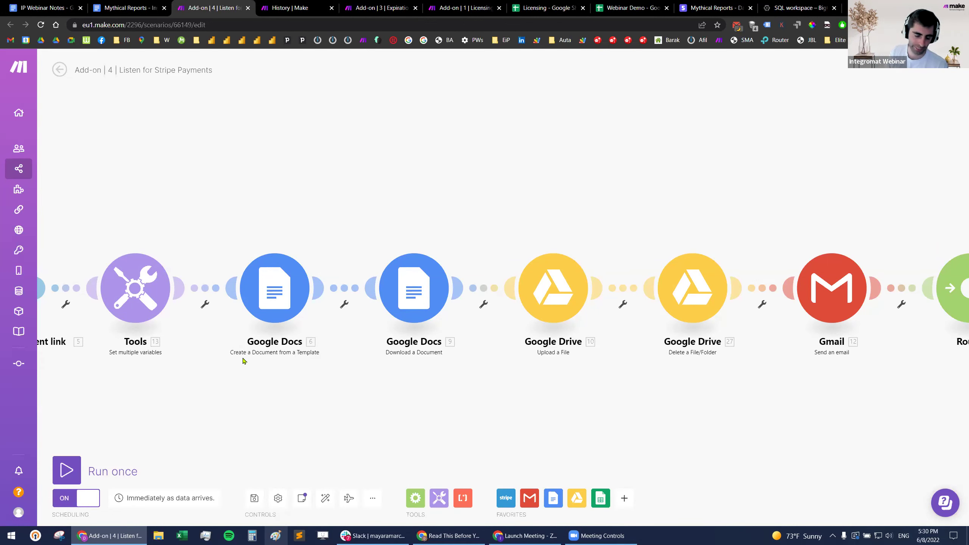
scroll(243, 361, "right", 1)
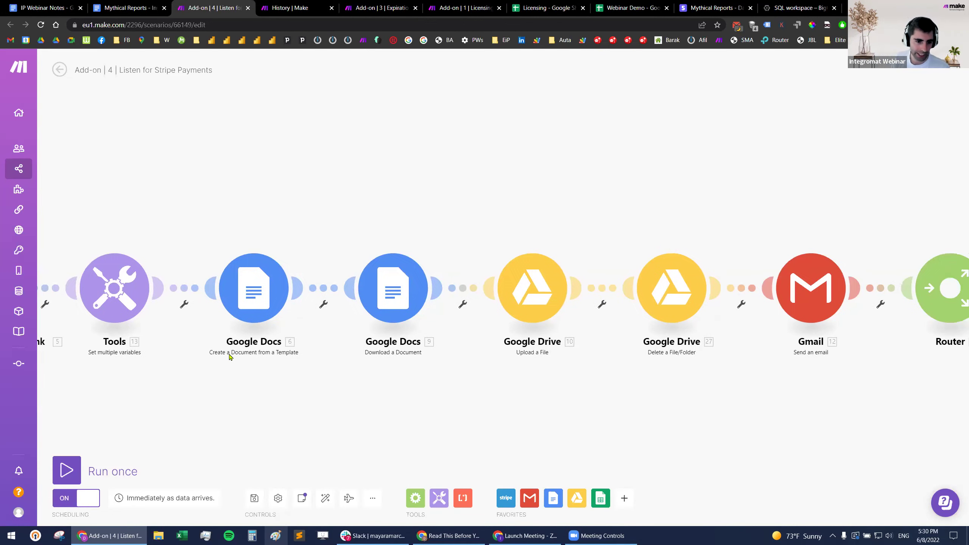
left_click(255, 301)
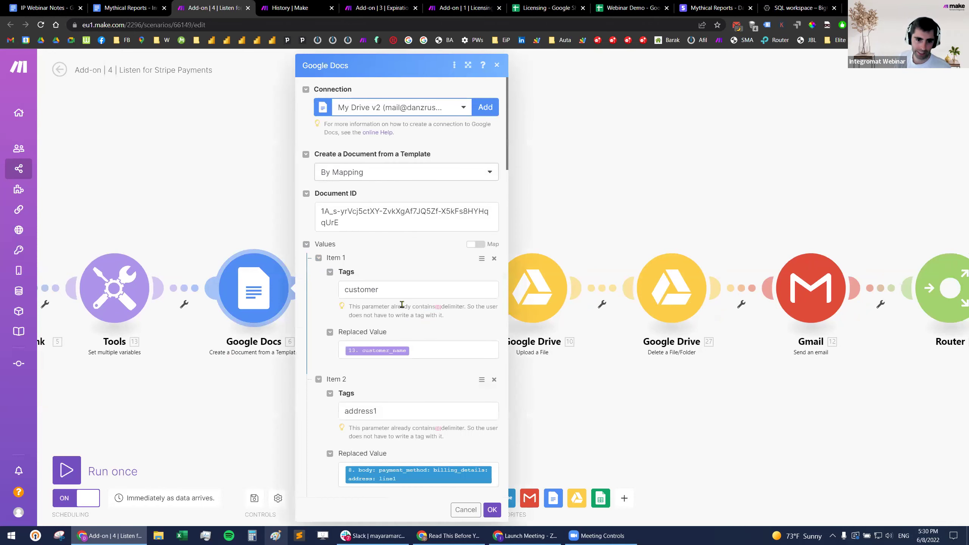
double_click(345, 292)
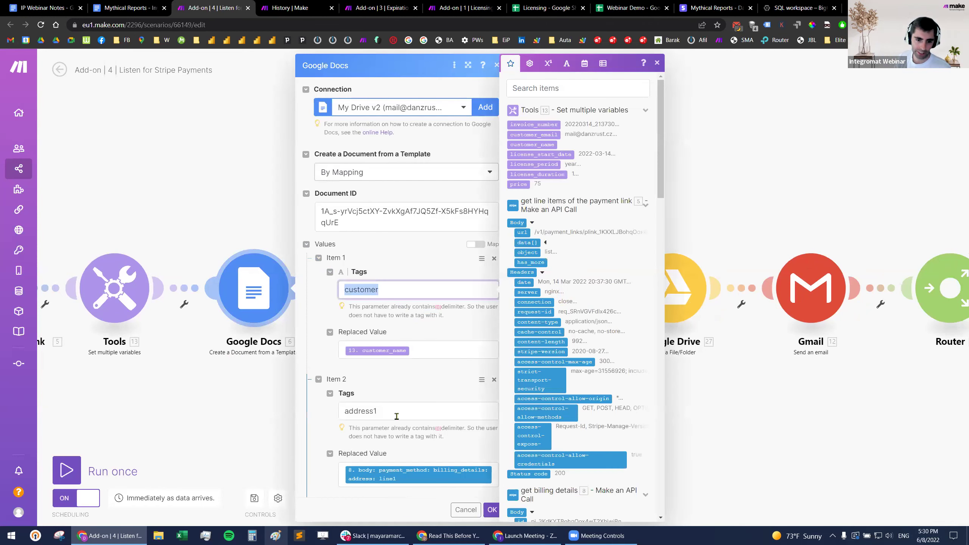
double_click(397, 416)
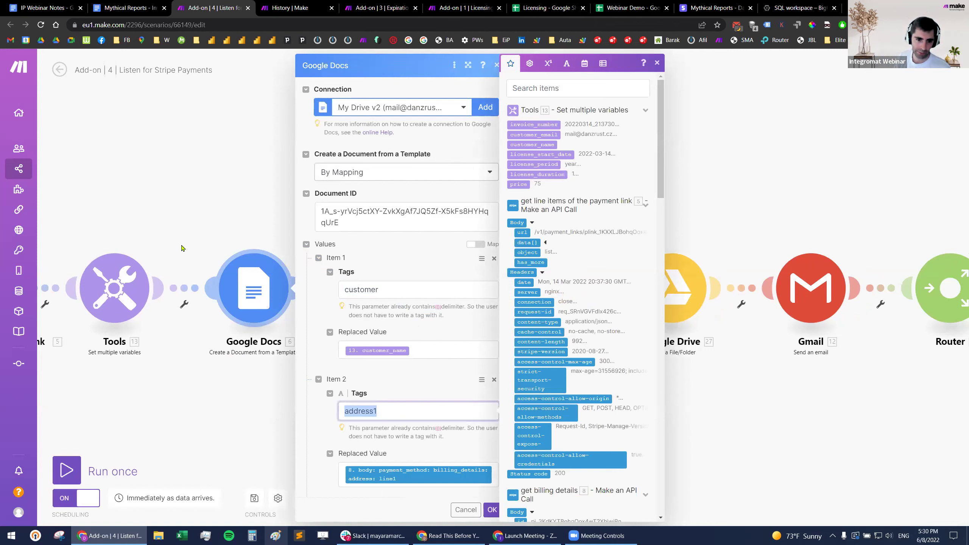
scroll(439, 334, "down", 5)
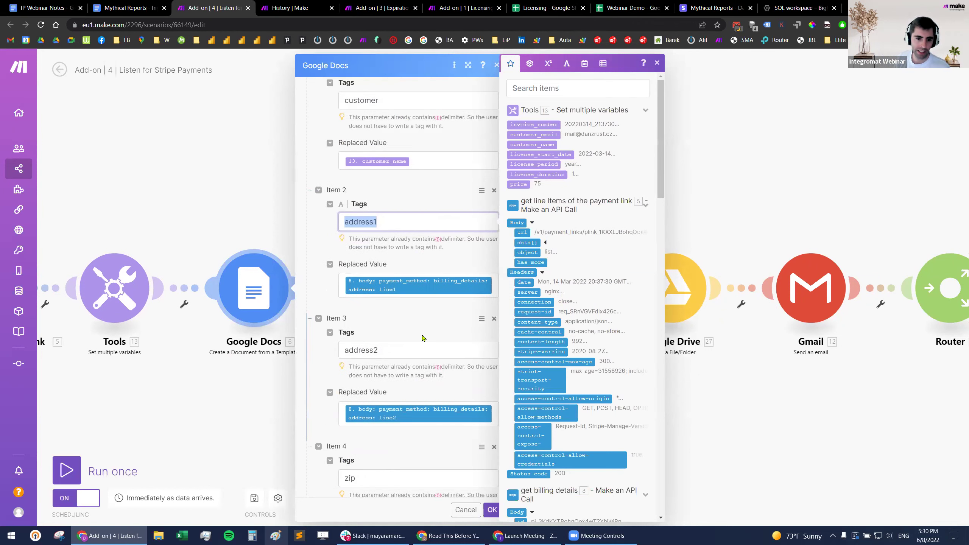
Step: Compare the tags with the invoice template's placeholders, review the remaining mappings from address2 to price, and close the module unchanged
key("ctrl+shift+Tab")
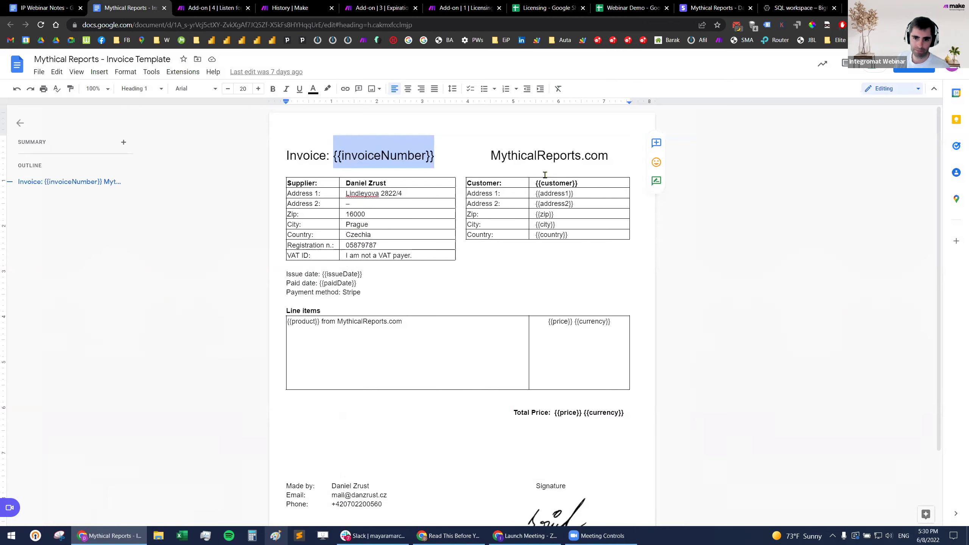
left_click(223, 7)
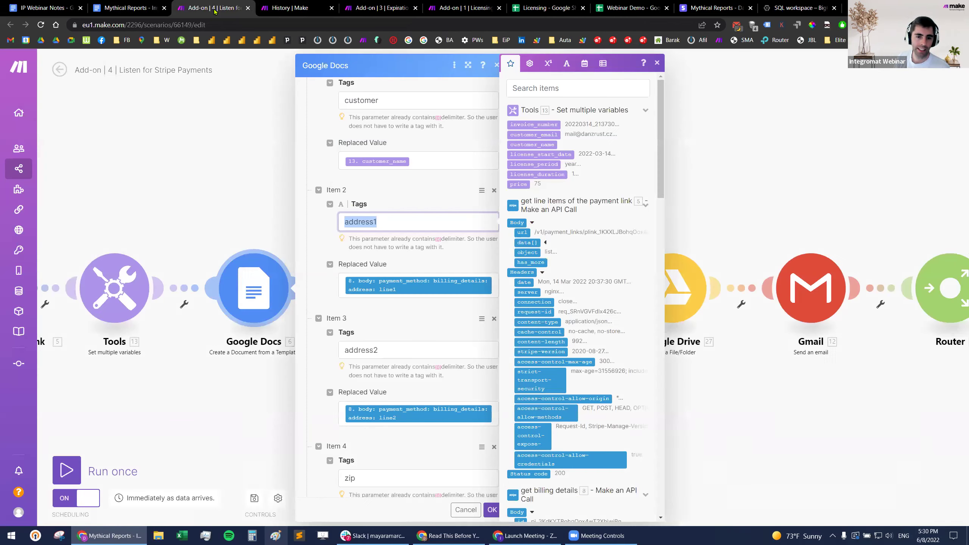
scroll(406, 335, "down", 1)
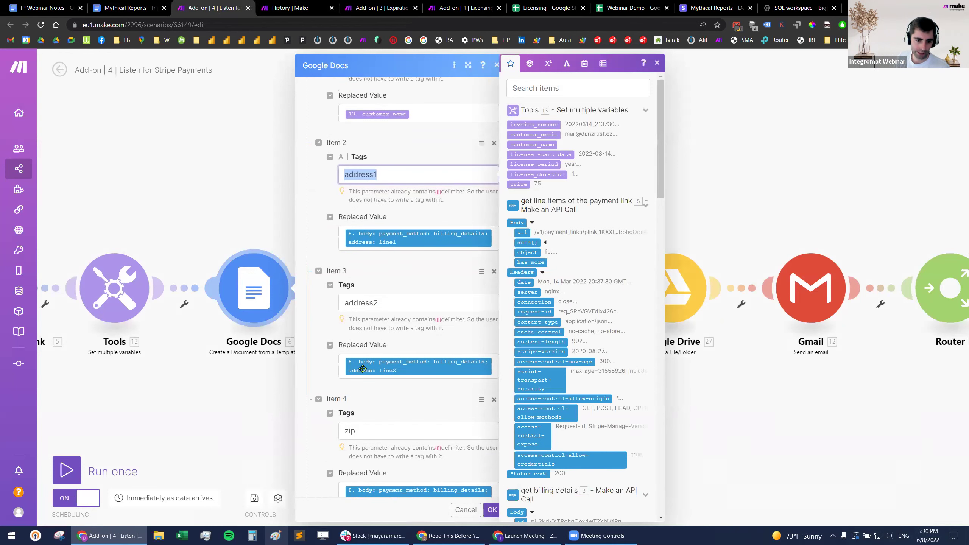
scroll(378, 311, "down", 4)
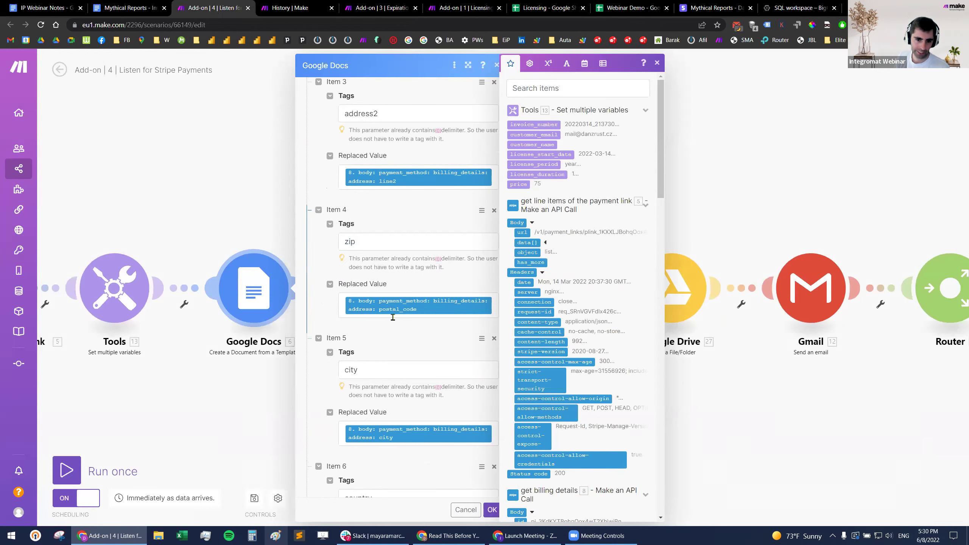
scroll(382, 390, "down", 4)
scroll(381, 390, "down", 12)
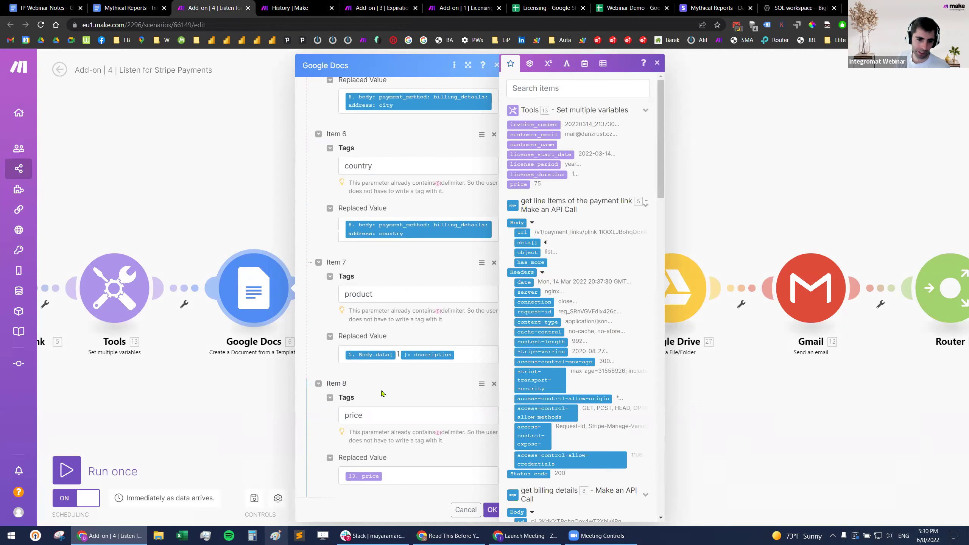
left_click(464, 509)
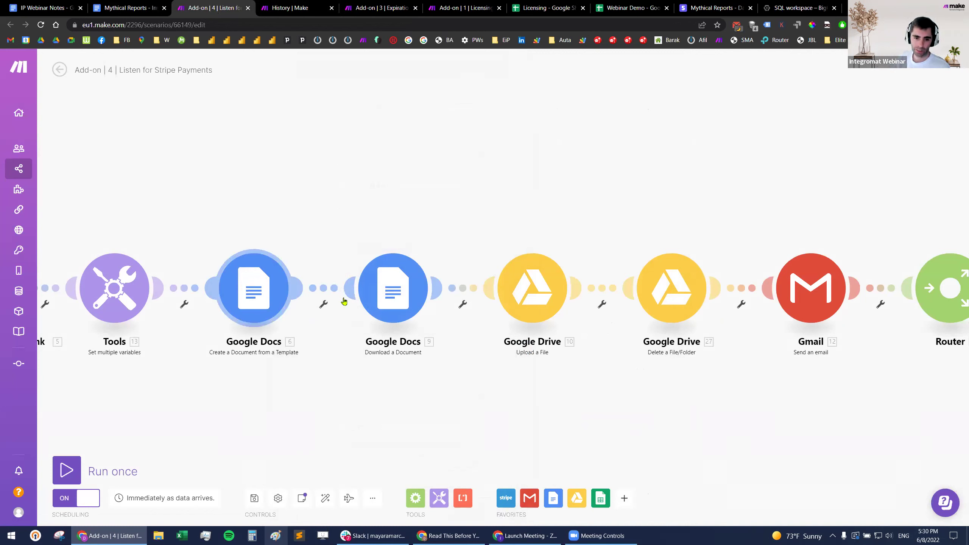
Step: Check the Download a Document module's mapped document ID and PDF output type, and close it without changes
left_click(382, 302)
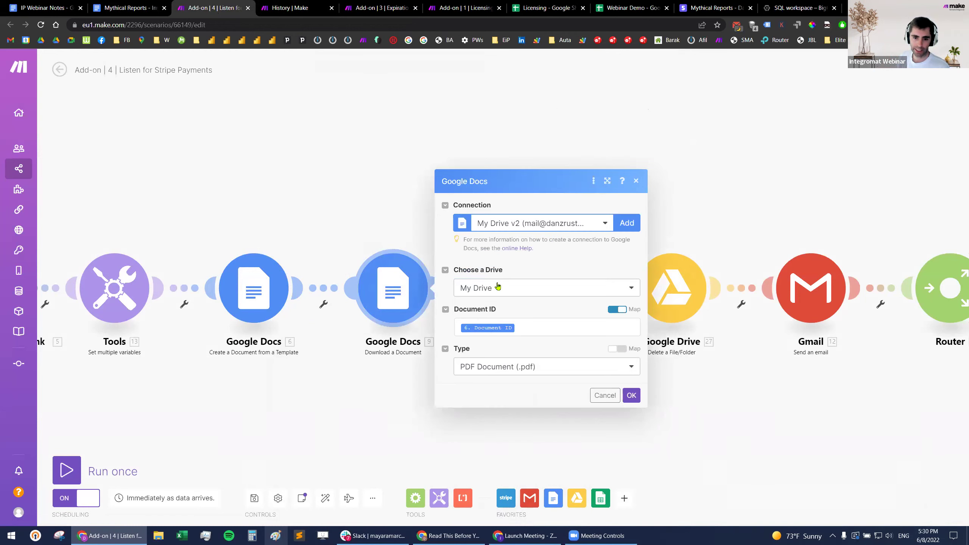
left_click(611, 396)
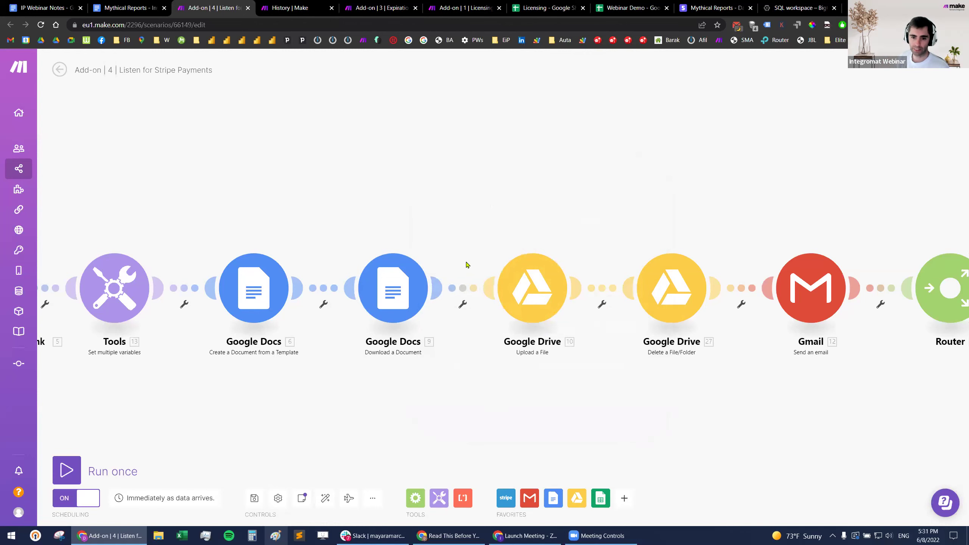
Step: Inspect the Gmail Send an email module's recipient, its subject with the mapped invoice_number, and its license activation instructions
scroll(686, 382, "right", 3)
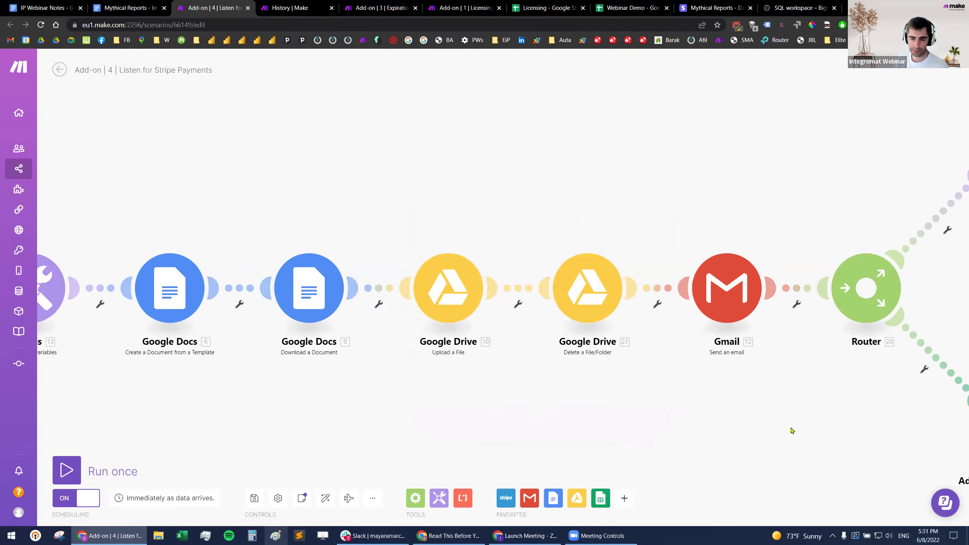
scroll(623, 442, "right", 5)
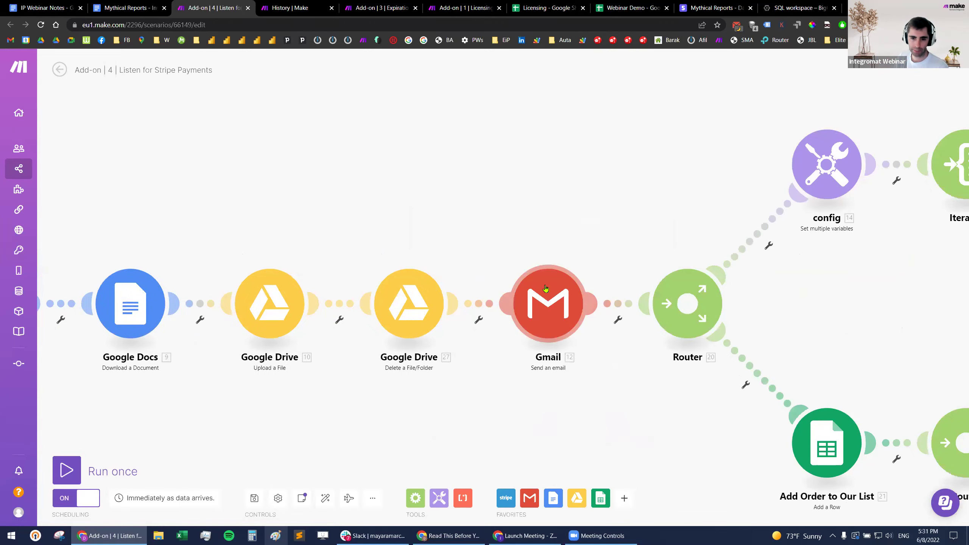
left_click(548, 307)
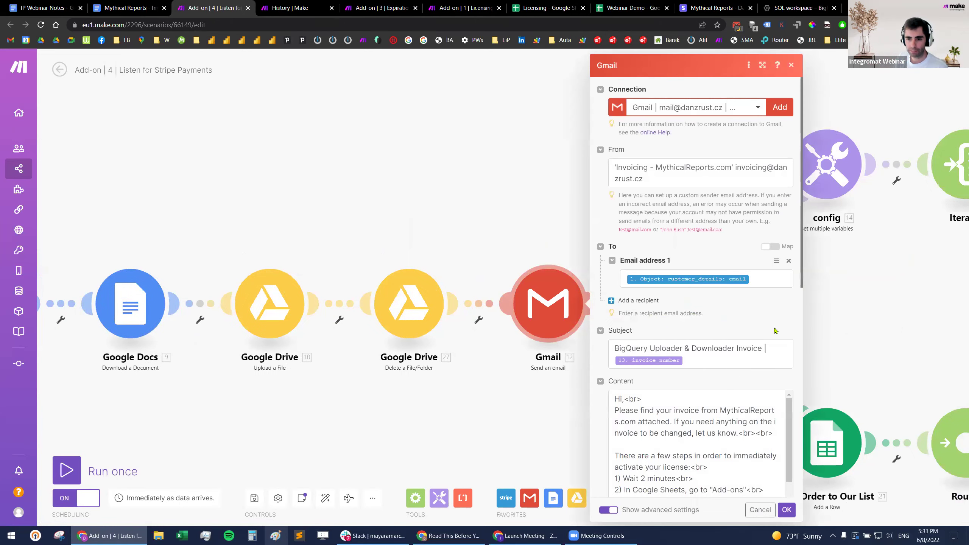
left_click_drag(736, 362, 607, 352)
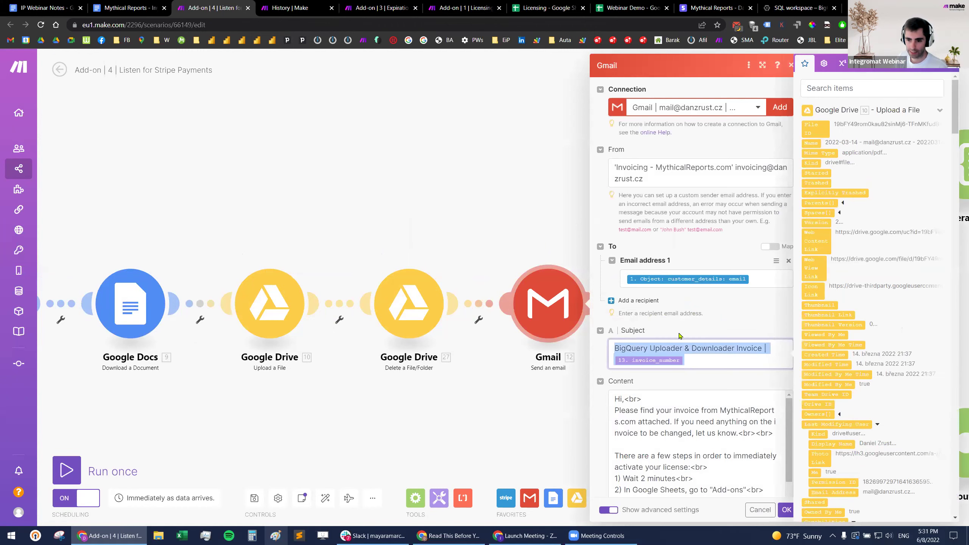
scroll(726, 430, "down", 5)
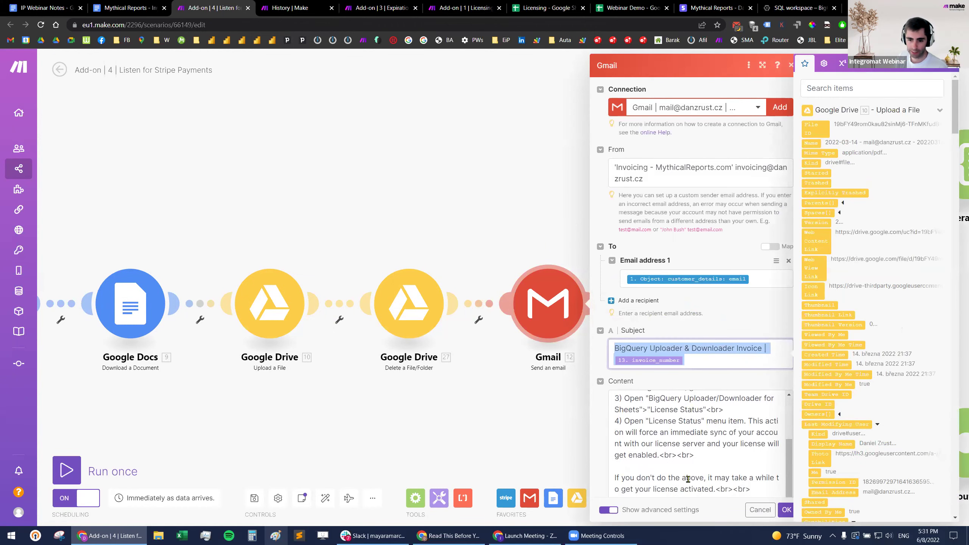
Step: Open the sample invoice email using the Sample email URL listed under License purchase in IP Webinar Notes, replacing the Make history page
left_click(115, 9)
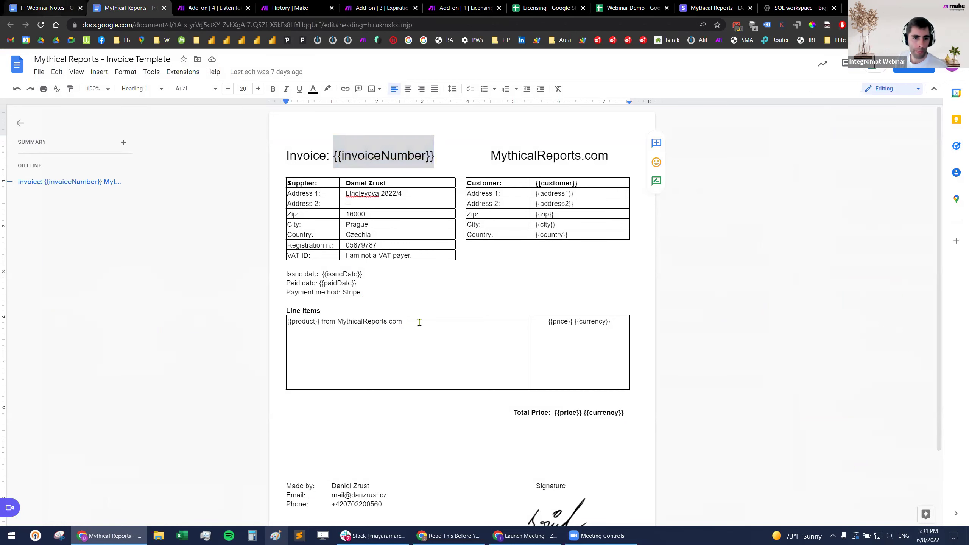
key("ctrl+shift+Tab")
left_click(421, 379)
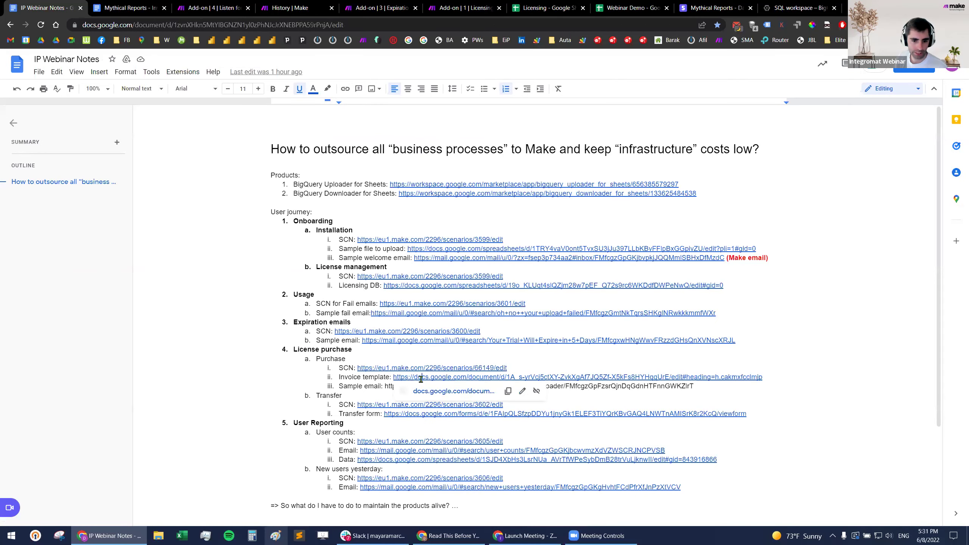
key("Down")
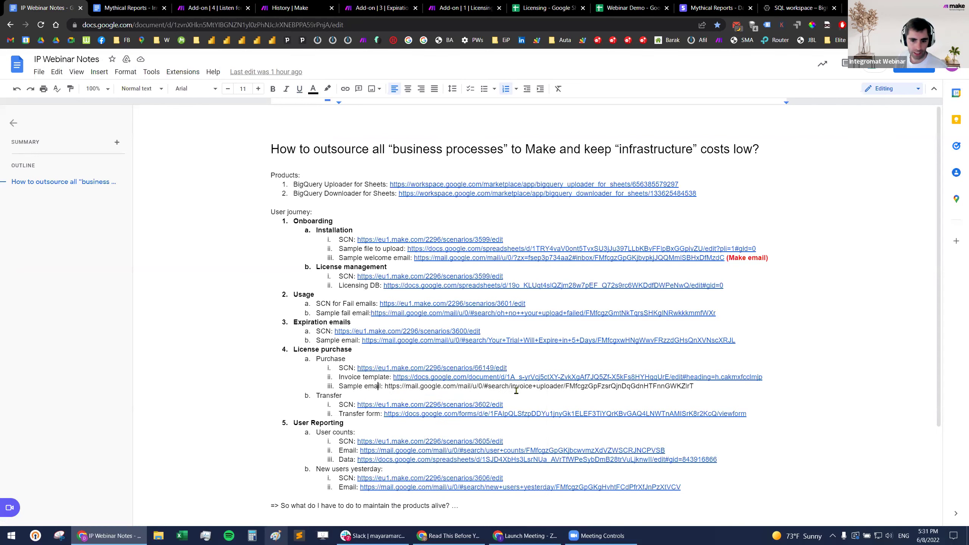
left_click_drag(716, 382, 380, 388)
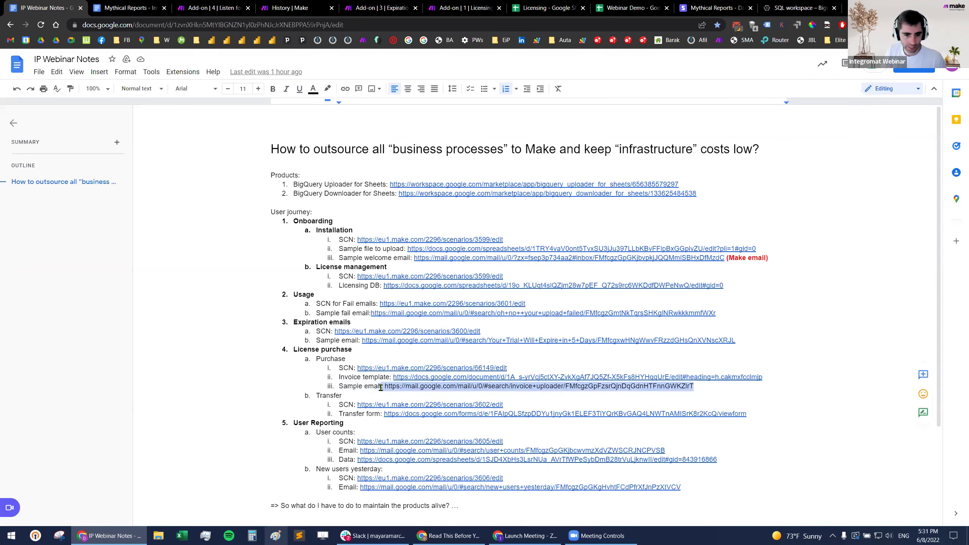
key("ctrl+c")
left_click(284, 8)
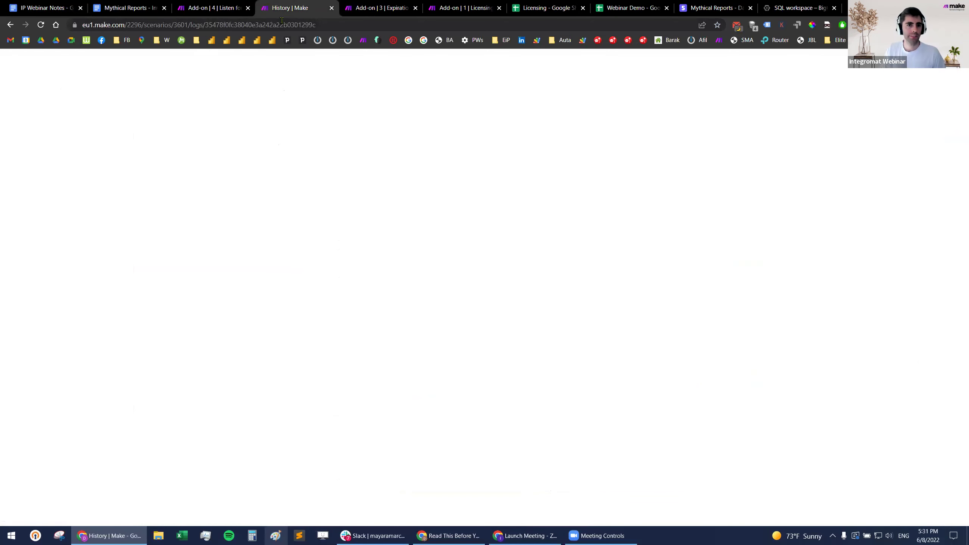
left_click(281, 23)
key("ctrl+v")
key("Return")
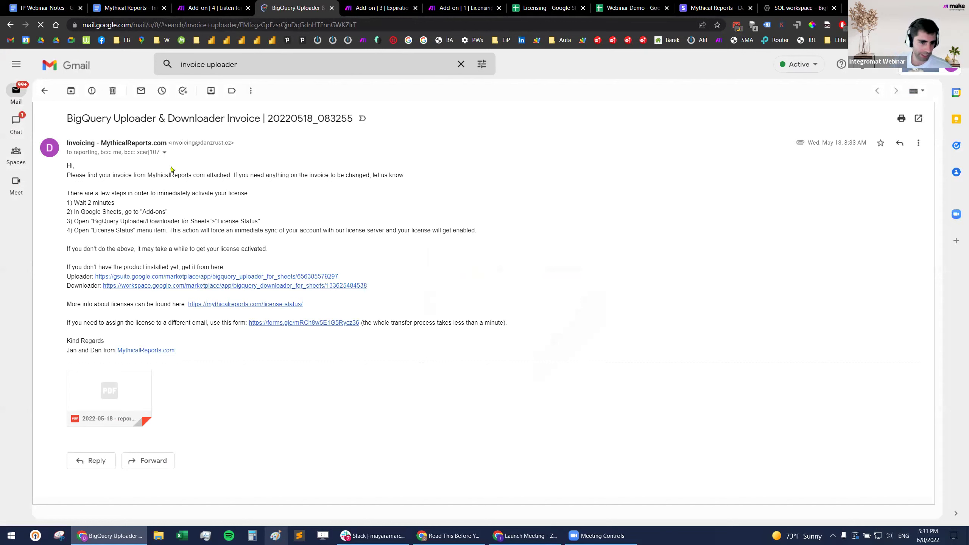
Step: Highlight the Uploader and Downloader installation links in the invoice email and compare the message with the invoice template and scenario
left_click_drag(401, 298, 68, 266)
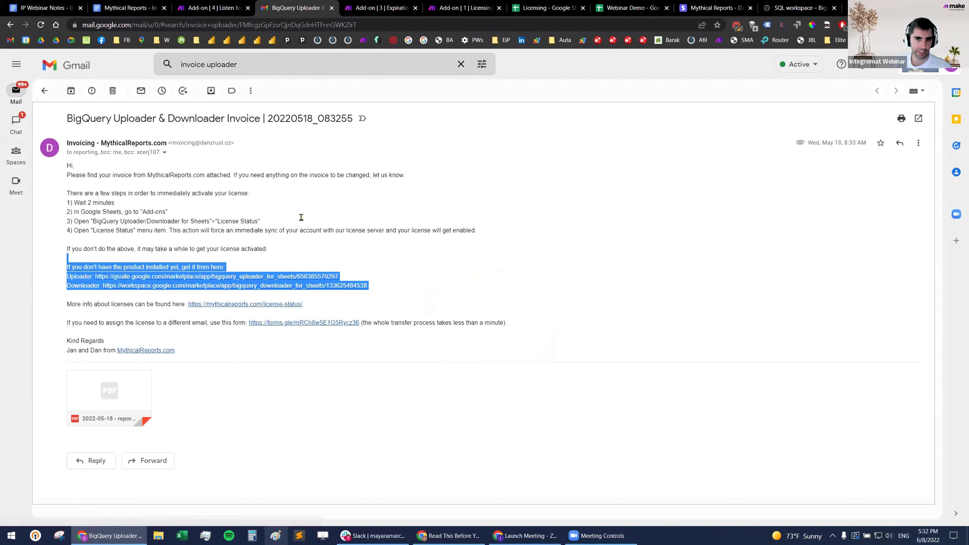
left_click(116, 8)
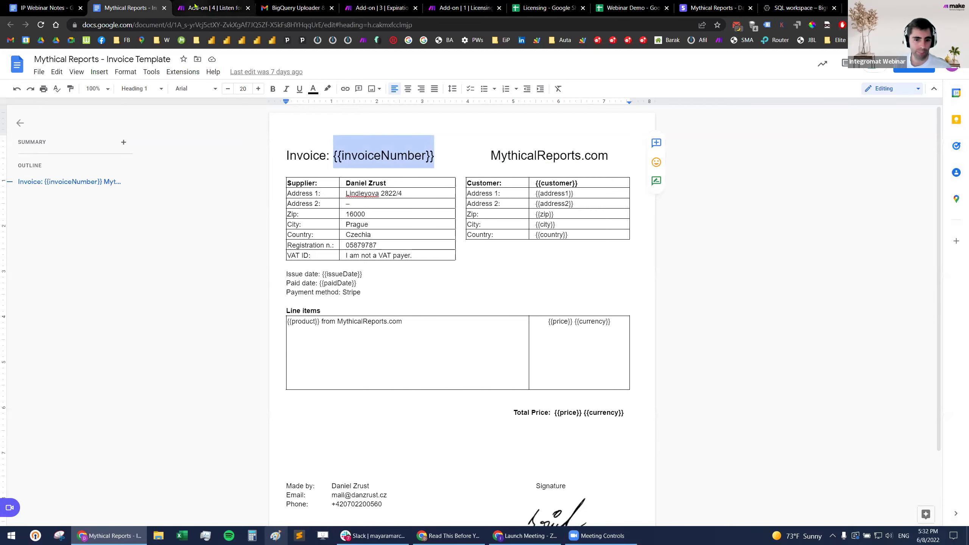
left_click(206, 8)
left_click(294, 9)
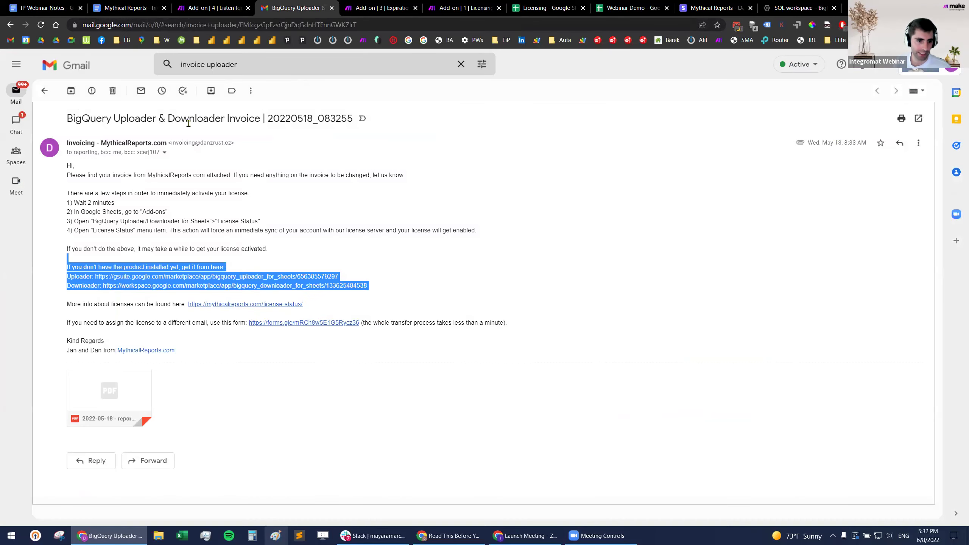
Step: Return to the Stripe payments scenario, dismiss the Gmail module, and check the config module's ss_id and sheets variables without changing them
left_click(214, 8)
left_click(531, 211)
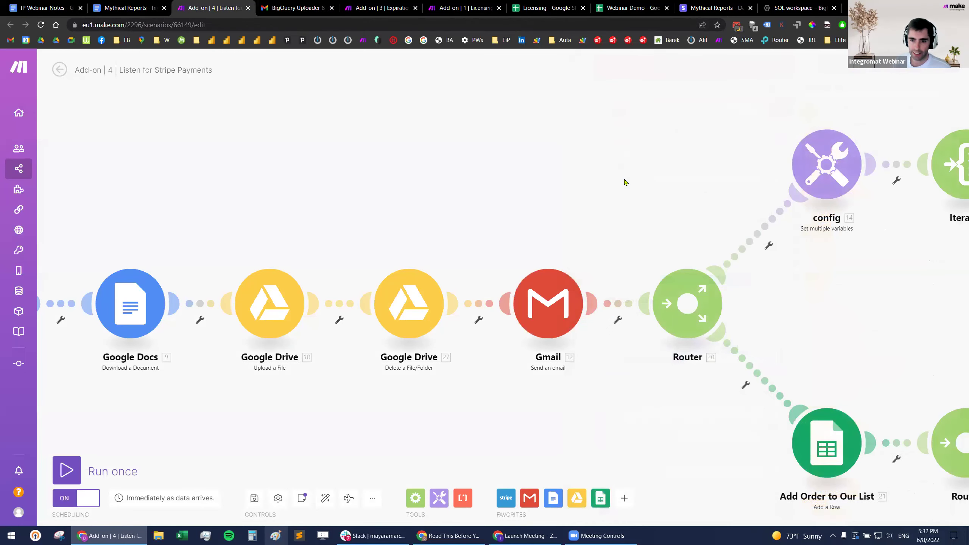
left_click_drag(400, 169, 346, 173)
left_click_drag(599, 239, 467, 294)
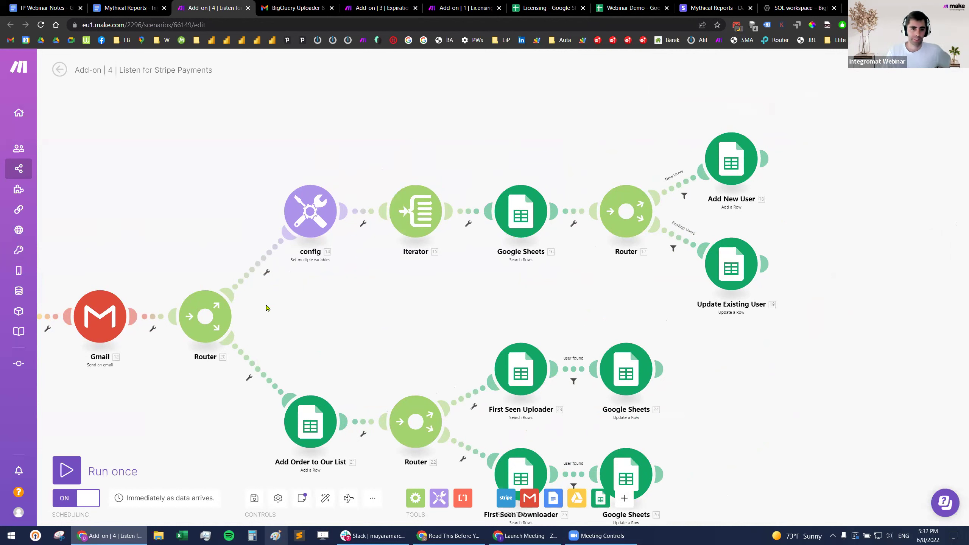
left_click(298, 232)
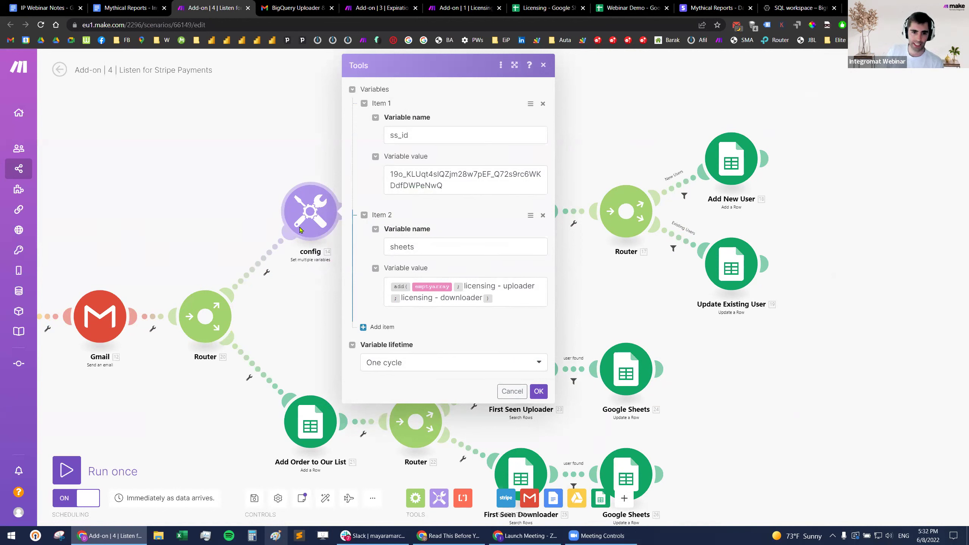
left_click(512, 391)
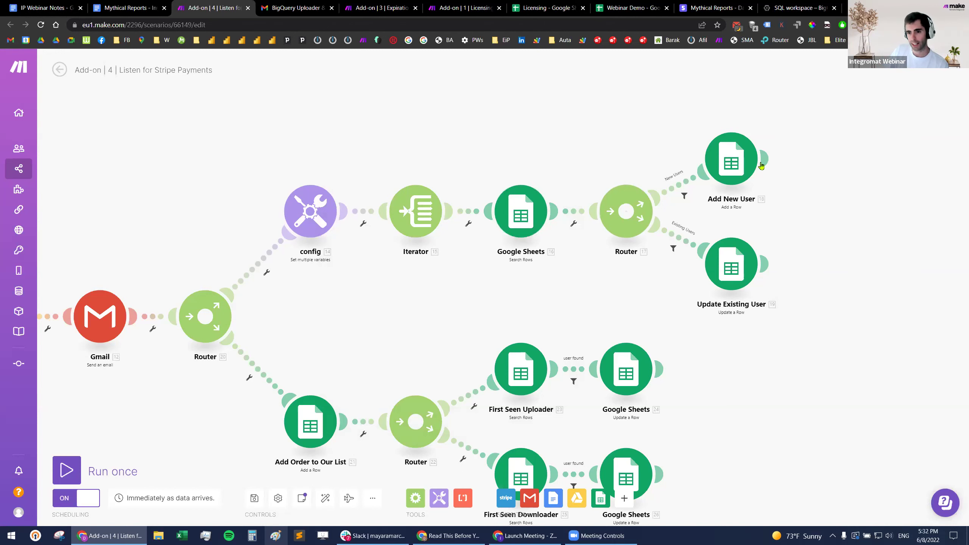
Step: Examine the license columns in the Licensing spreadsheet's licensing - uploader sheet, highlighting License Start Date through License Duration in row 2988
left_click(549, 8)
left_click(134, 286)
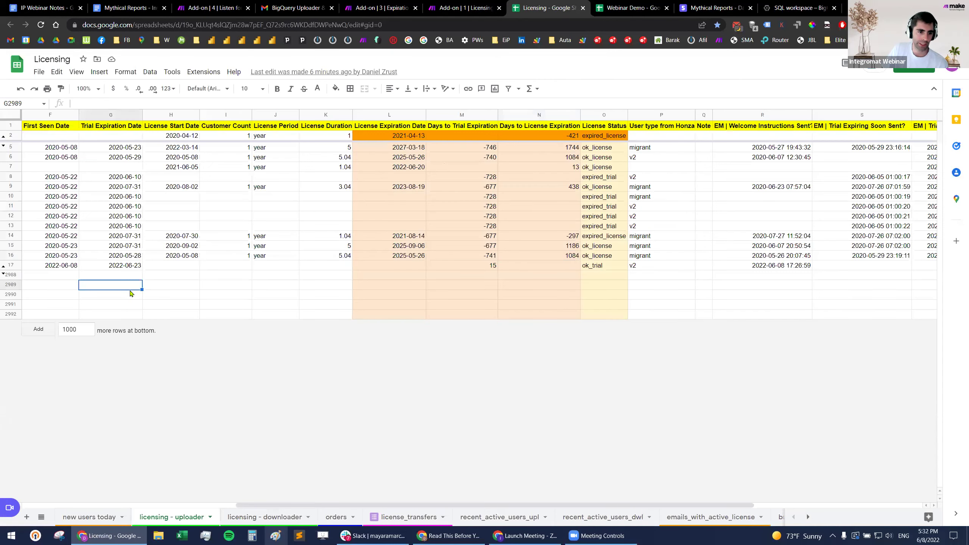
scroll(134, 290, "left", 5)
scroll(147, 292, "right", 5)
scroll(115, 288, "left", 5)
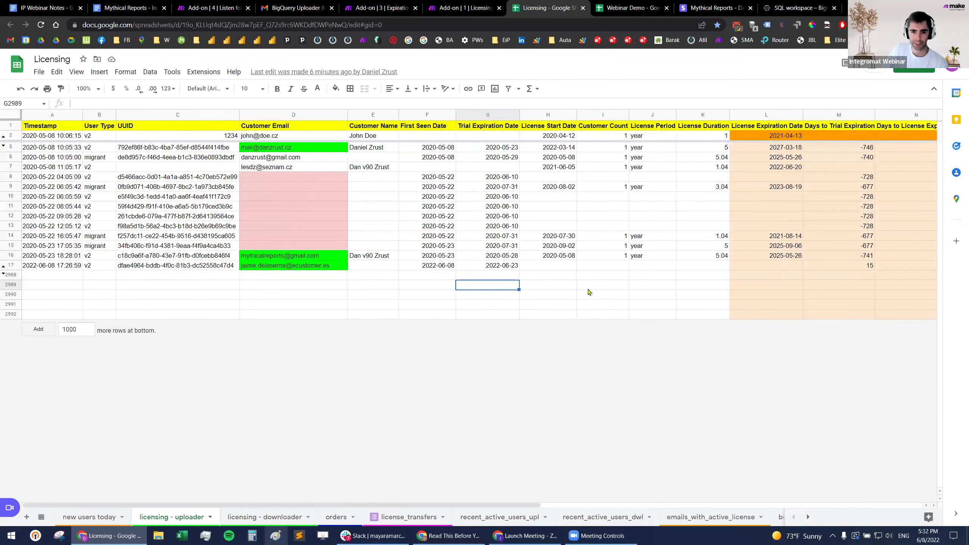
mouse_move(544, 276)
left_mouse_down()
mouse_move(724, 270)
mouse_move(721, 278)
left_mouse_up()
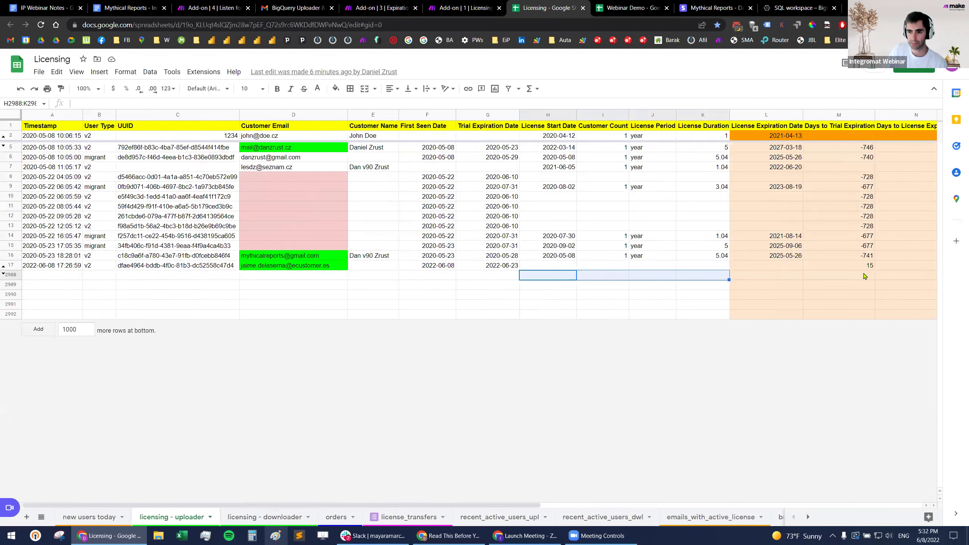
scroll(801, 280, "right", 5)
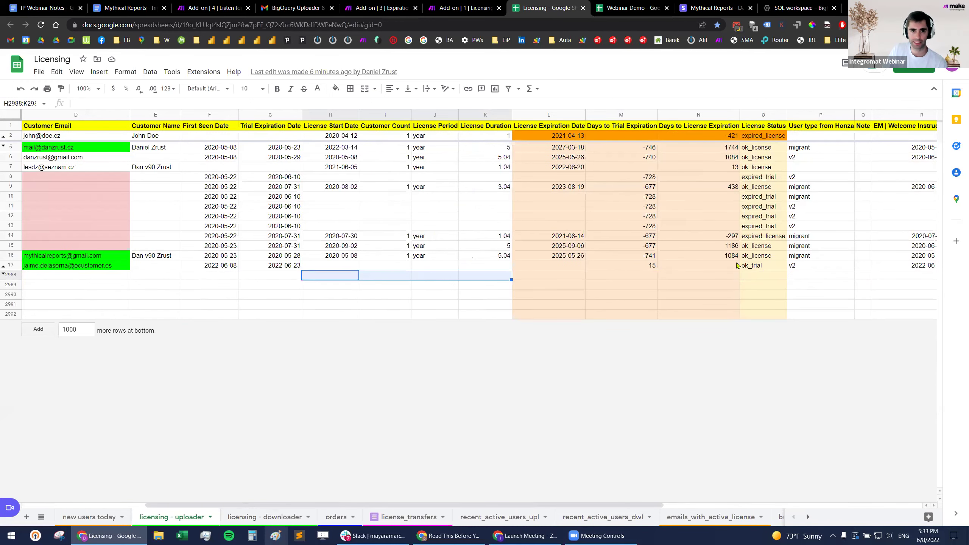
Step: Compare the scenario's user-update branch with the licensing - uploader sheet and highlight the license details in H16:K16
left_click(225, 8)
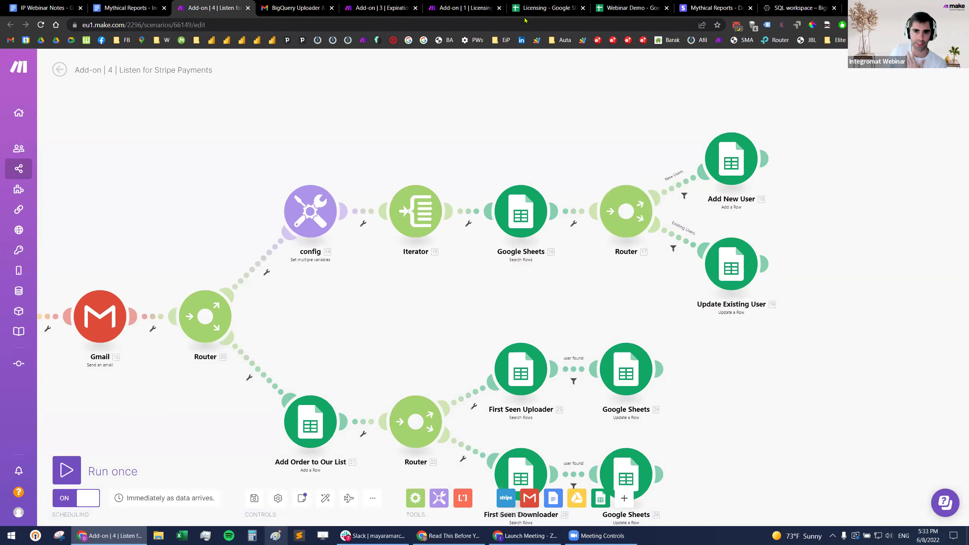
left_click(546, 11)
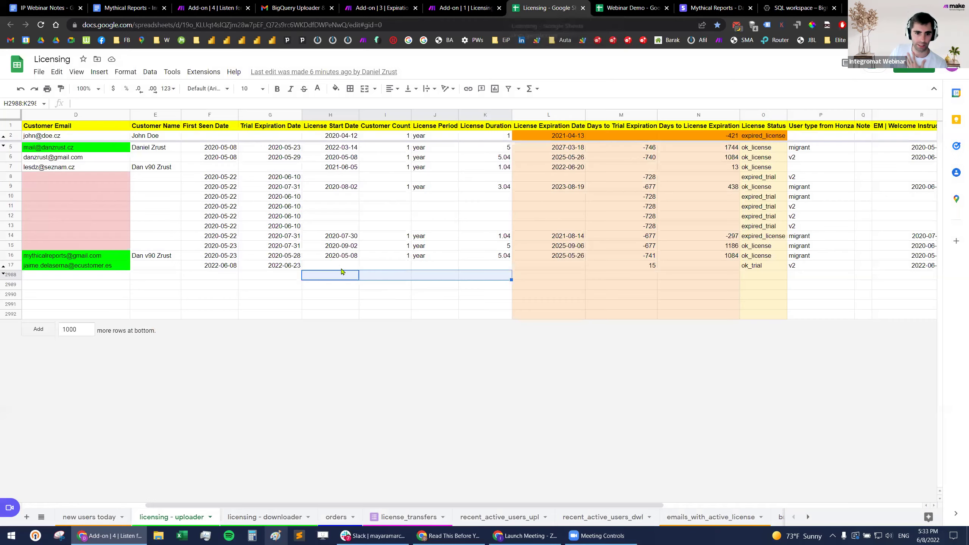
left_click_drag(336, 258, 485, 260)
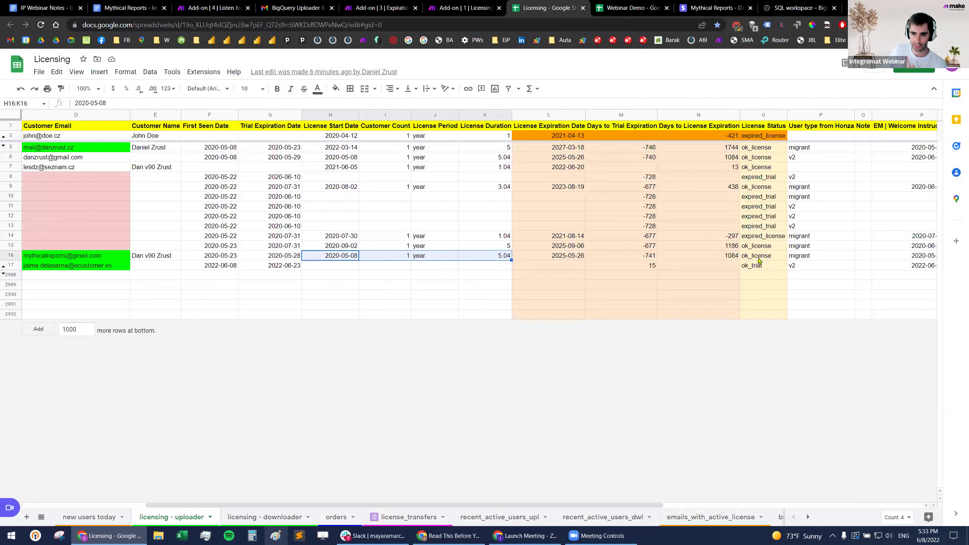
Step: Check the scenario's Add Order to Our List branch, and highlight the First Seen Uploader and First Seen Downloader cells in the orders sheet
left_click(212, 7)
left_click_drag(404, 360, 409, 235)
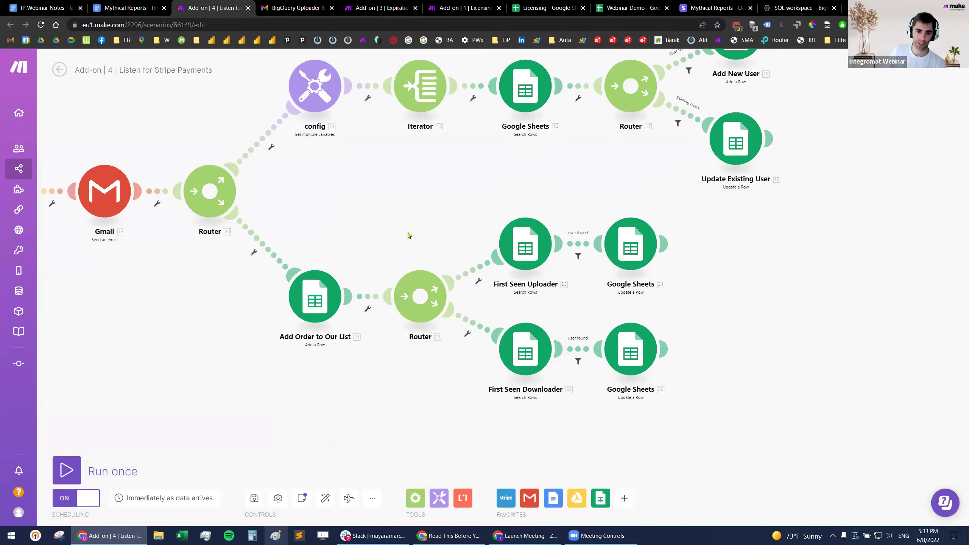
left_click(546, 11)
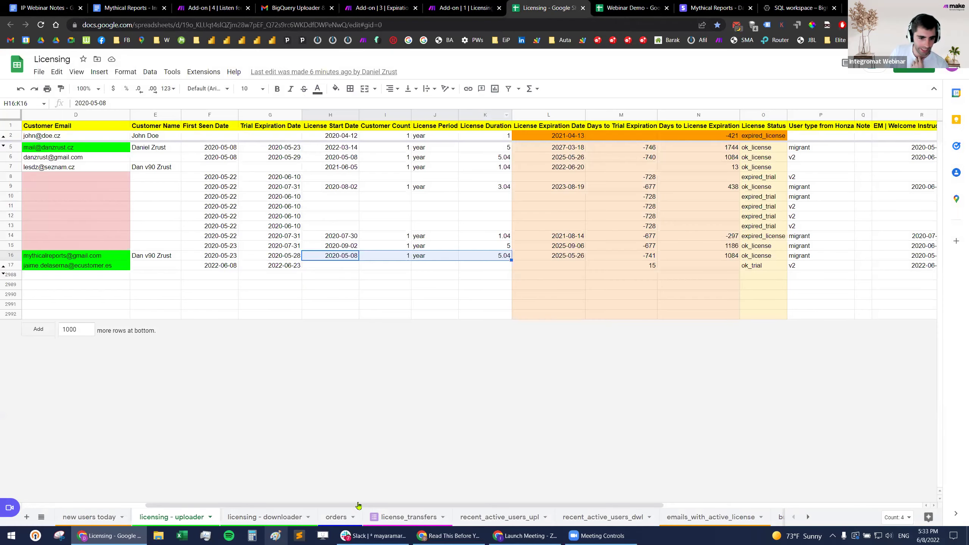
left_click(338, 518)
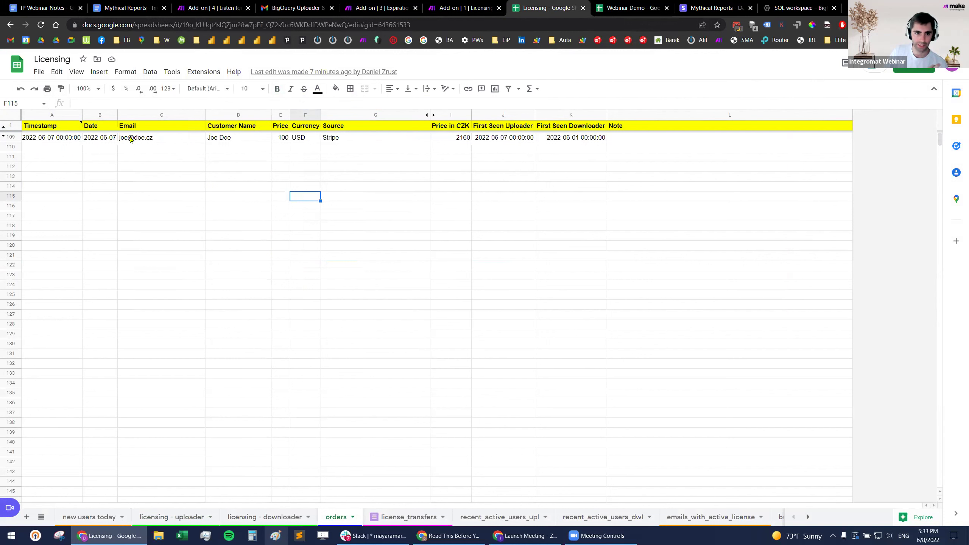
left_click(495, 140)
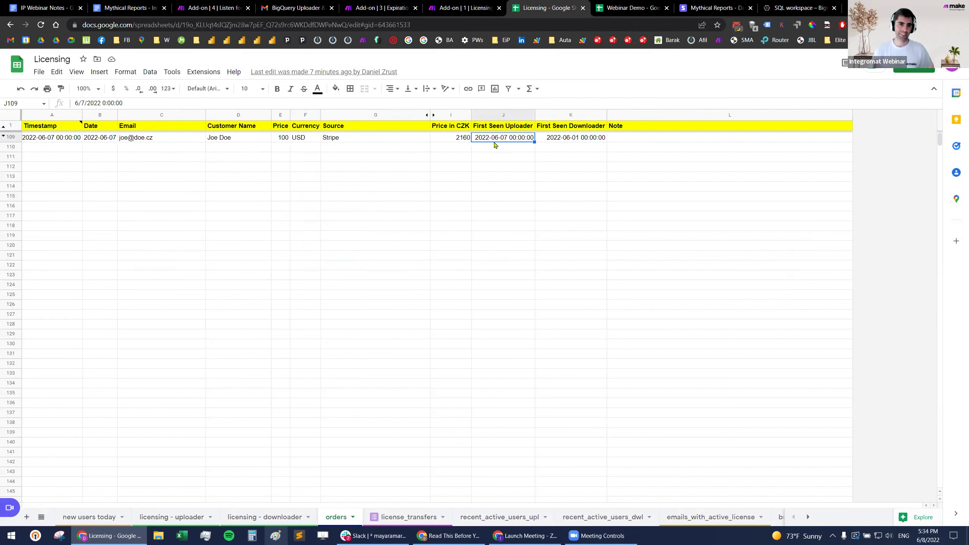
left_click(568, 139)
left_click(487, 138, "shift")
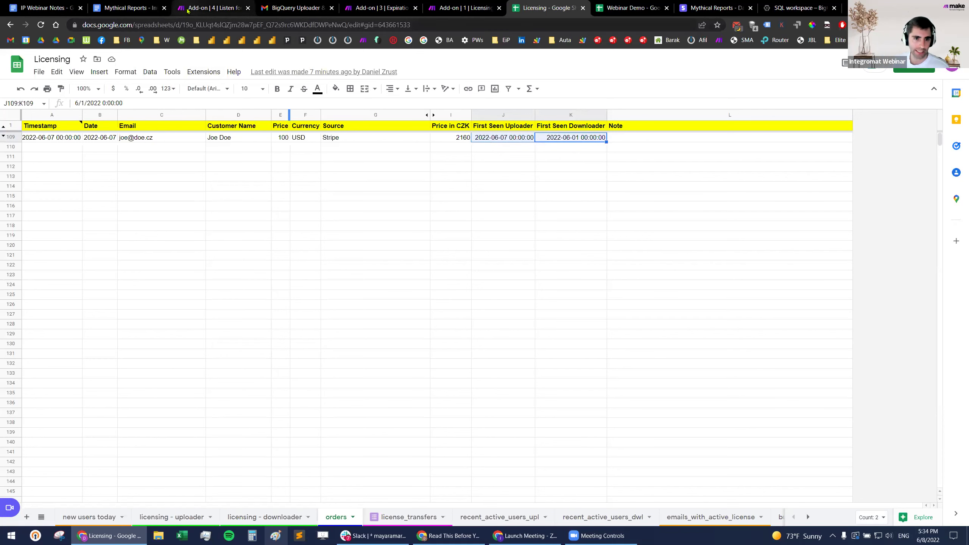
Step: Return to the Stripe payments scenario and review its complete flow from the Stripe trigger to the Google Sheets branches
left_click(212, 8)
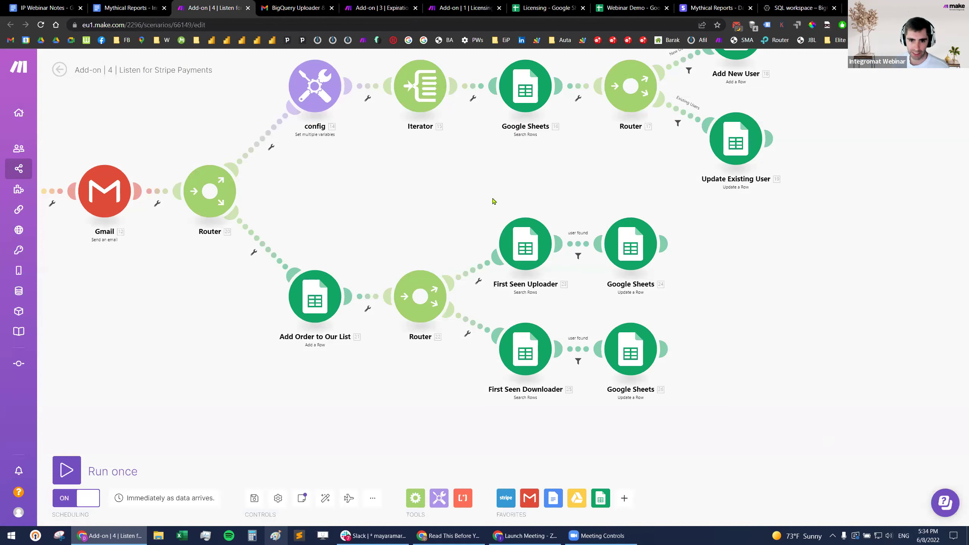
scroll(420, 374, "down", 1)
scroll(420, 373, "down", 3)
scroll(445, 359, "left", 5)
scroll(526, 355, "left", 3)
scroll(527, 355, "down", 1)
scroll(526, 355, "up", 1)
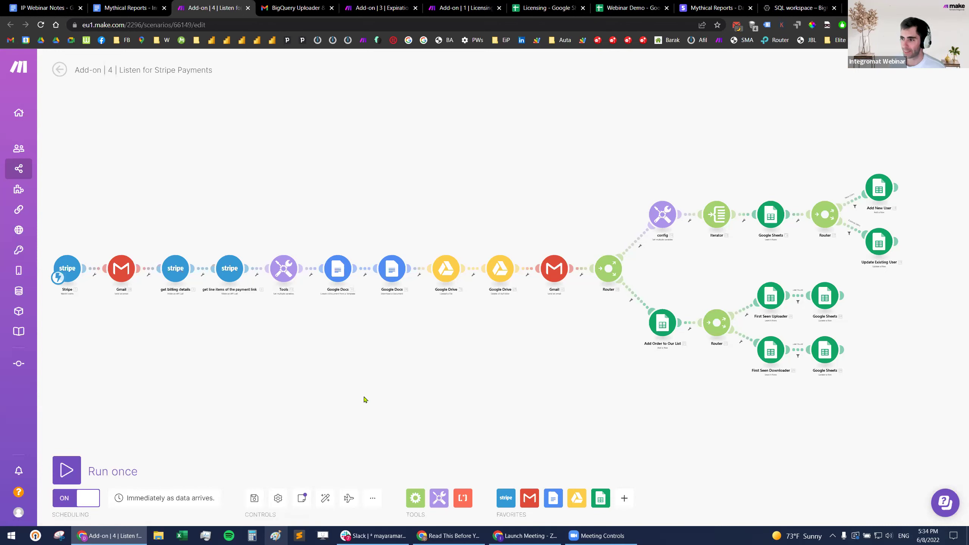
Step: Return to IP Webinar Notes and highlight the Purchase items under License purchase
key("ctrl+shift+Tab")
key("ctrl+shift+Tab")
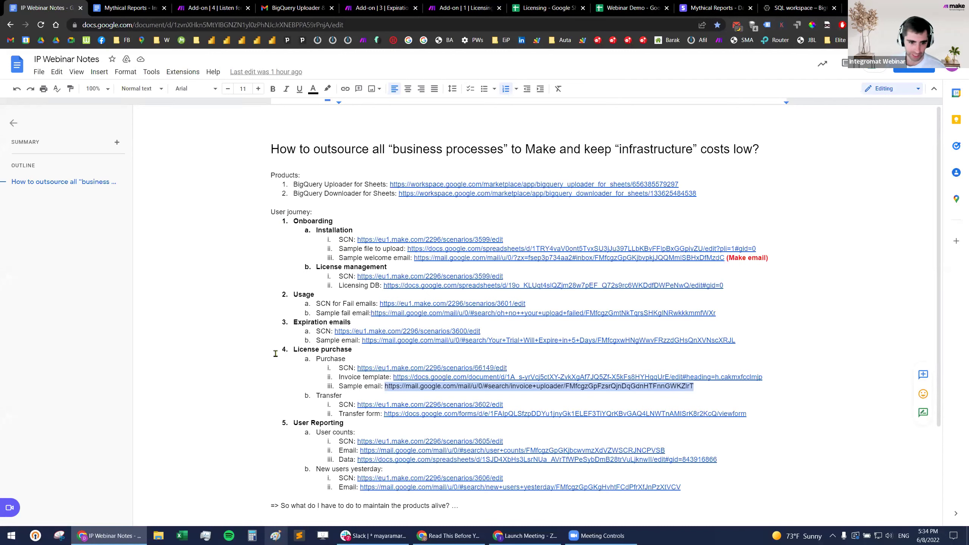
left_click_drag(293, 346, 803, 392)
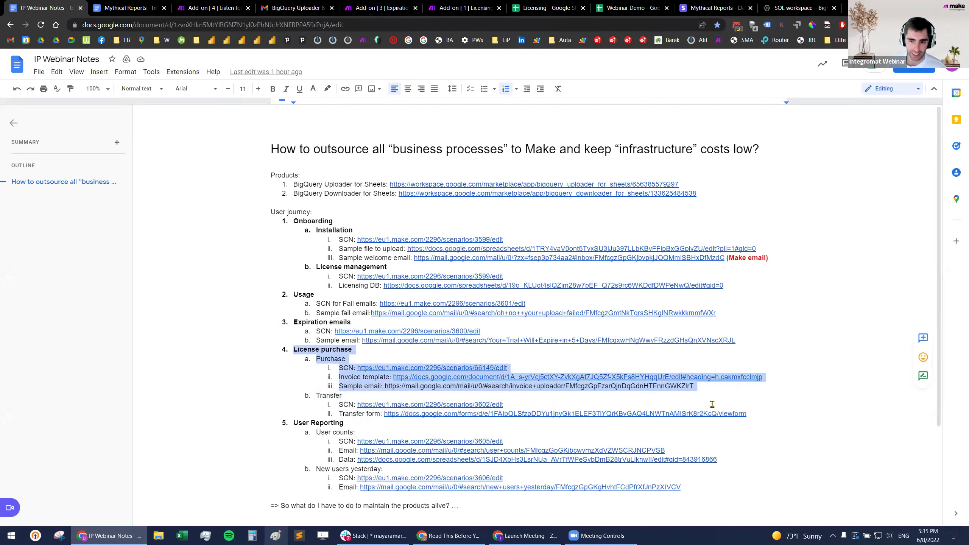
left_click(717, 388)
left_click_drag(717, 388, 254, 362)
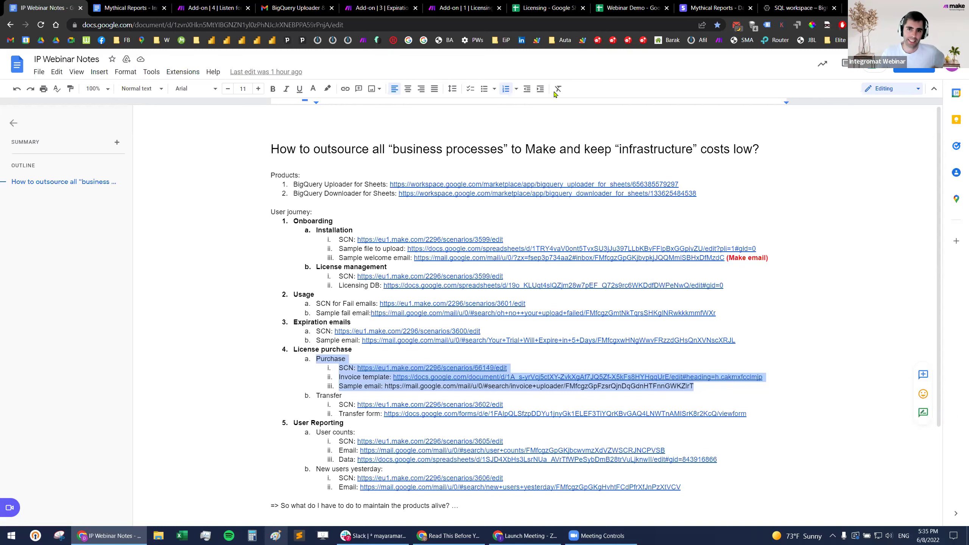
Step: Check the licensing - uploader sheet in the Licensing spreadsheet, and return to the BigQuery Uploader & Downloader invoice email
left_click(537, 12)
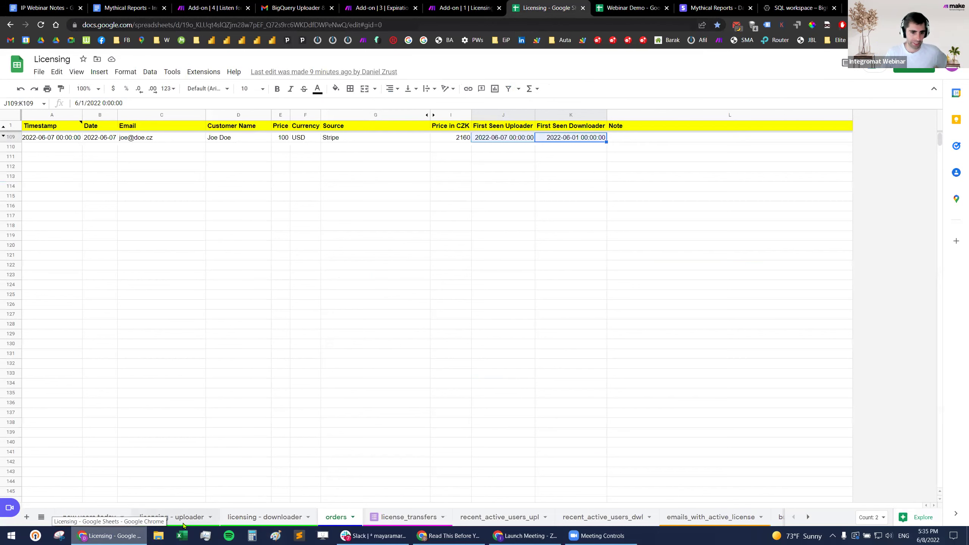
left_click(184, 524)
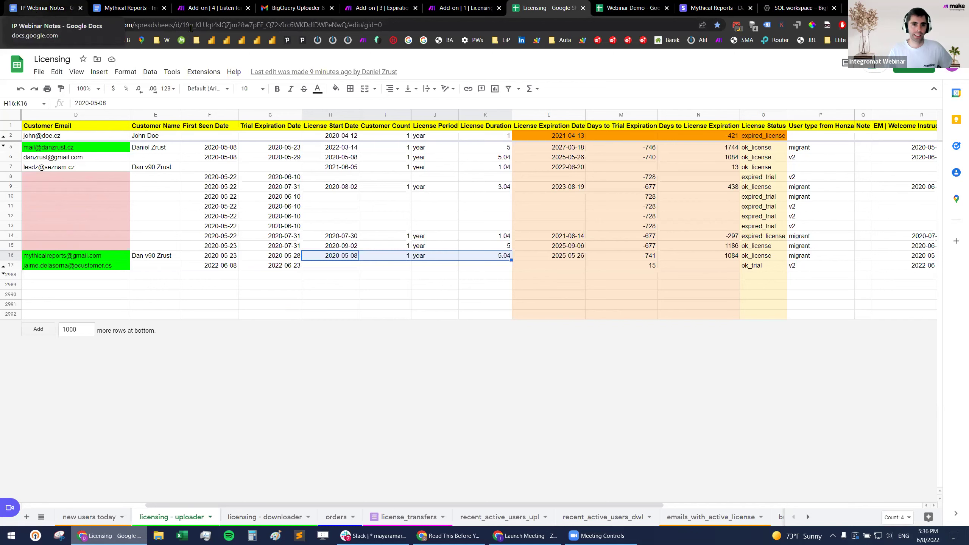
left_click(283, 14)
left_click(172, 183)
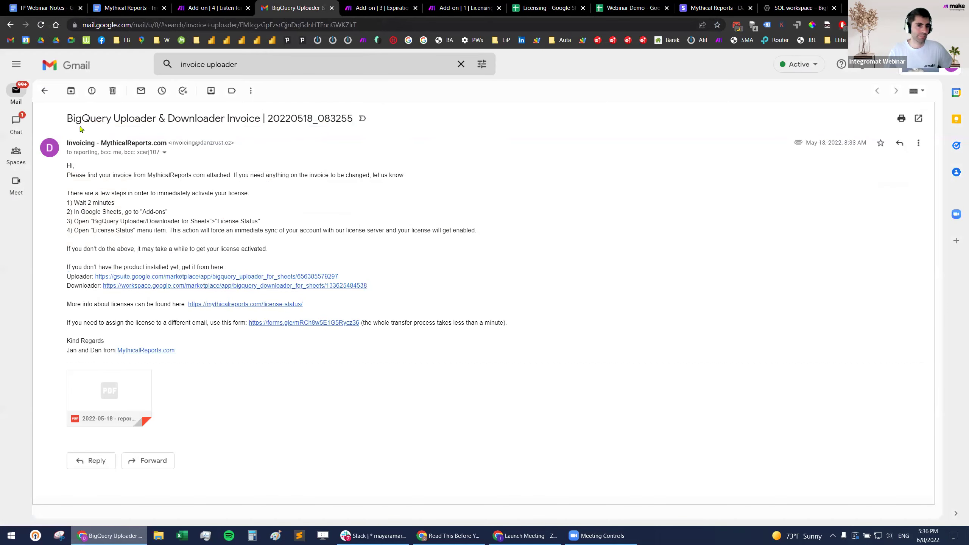
triple_click(195, 122)
left_click(49, 331)
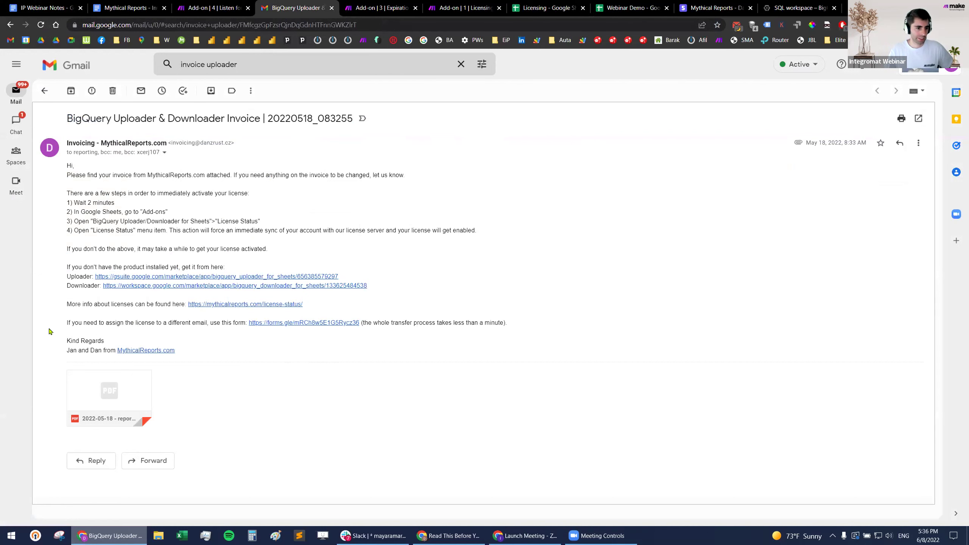
Step: Highlight the invoice email's sentence about assigning the license to a different email, and open its License Transfer form
left_click_drag(61, 325, 516, 328)
left_click(245, 323)
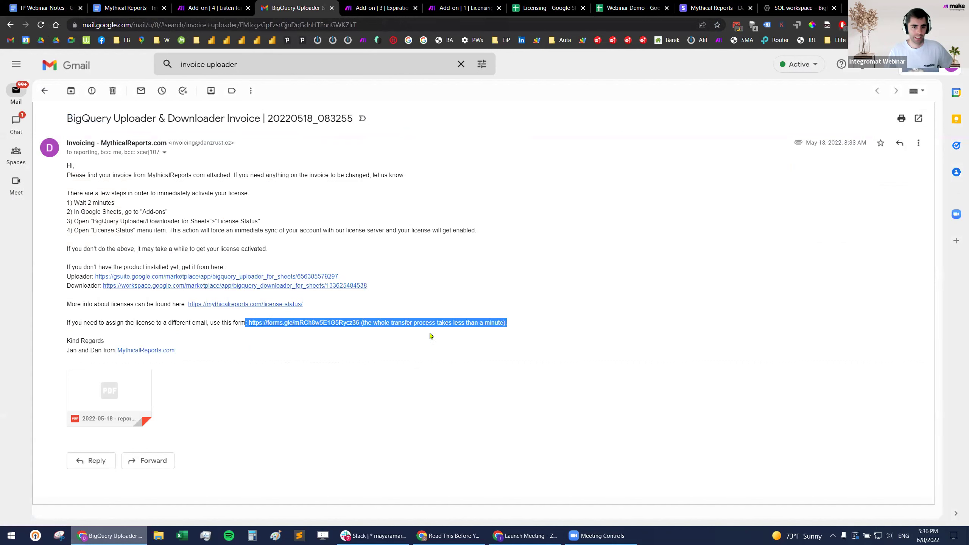
left_click(297, 338)
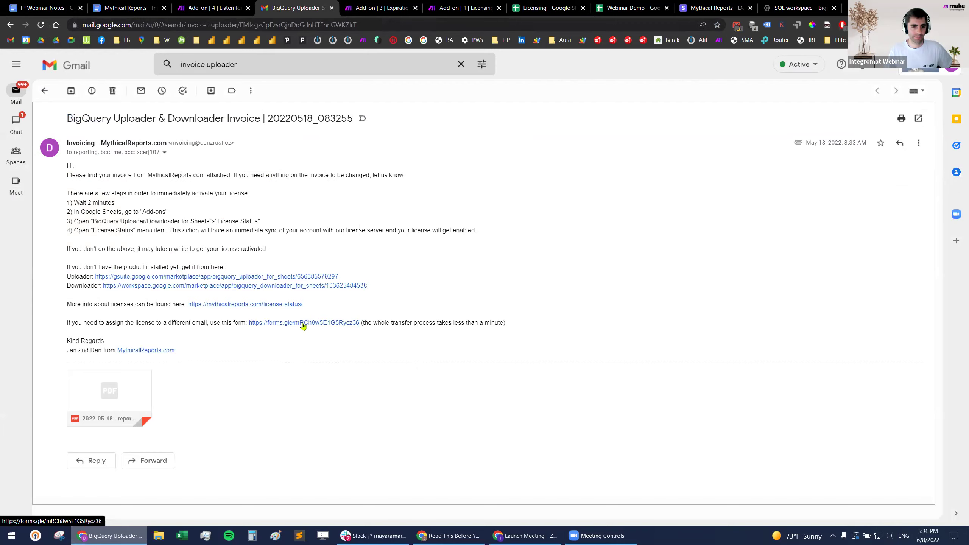
left_click(303, 323)
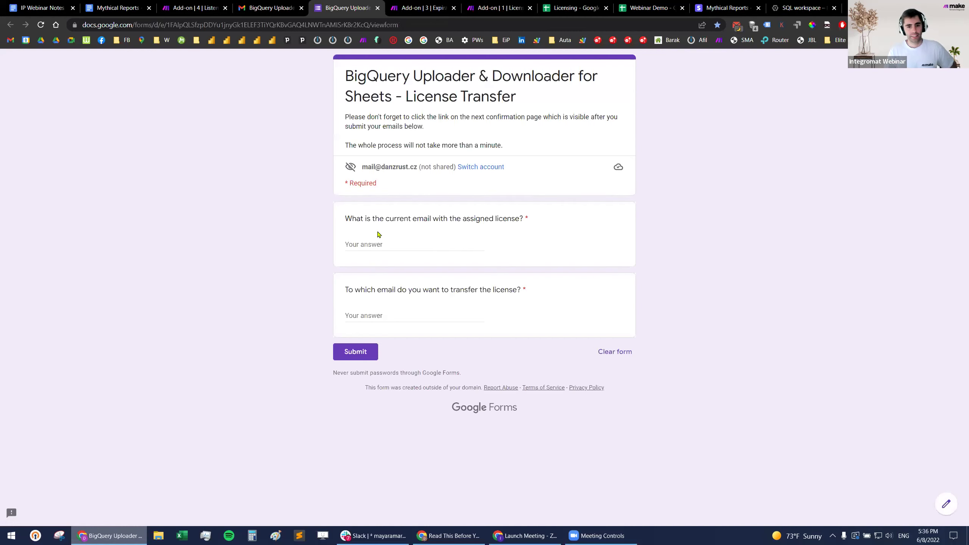
left_click(439, 235)
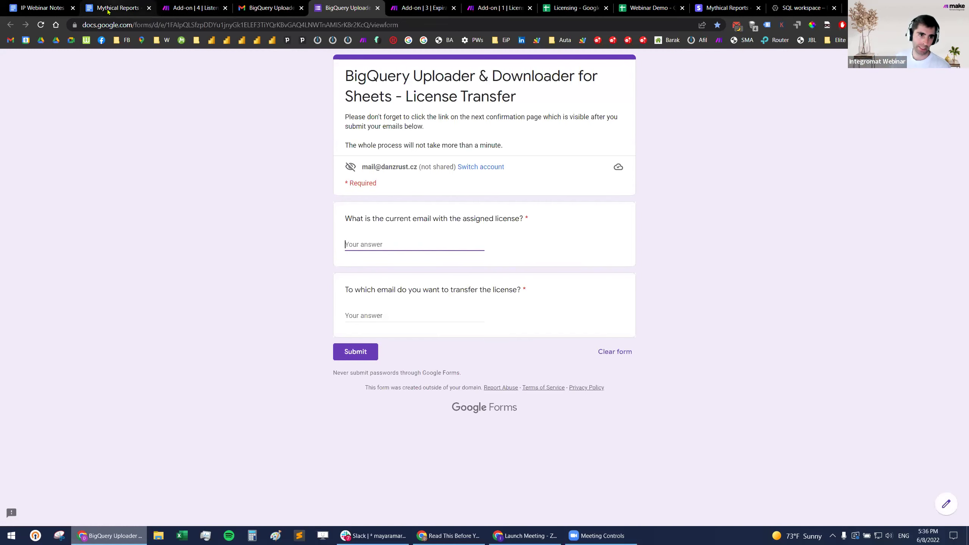
Step: Open the Transfer scenario linked under License purchase in IP Webinar Notes, and view its webhook and Google Sheets search modules
left_click(45, 11)
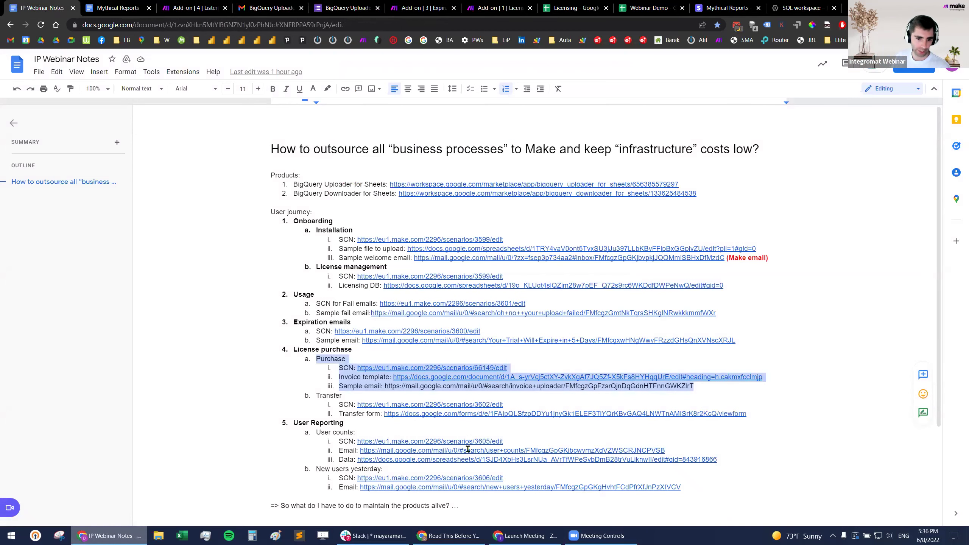
left_click(477, 407)
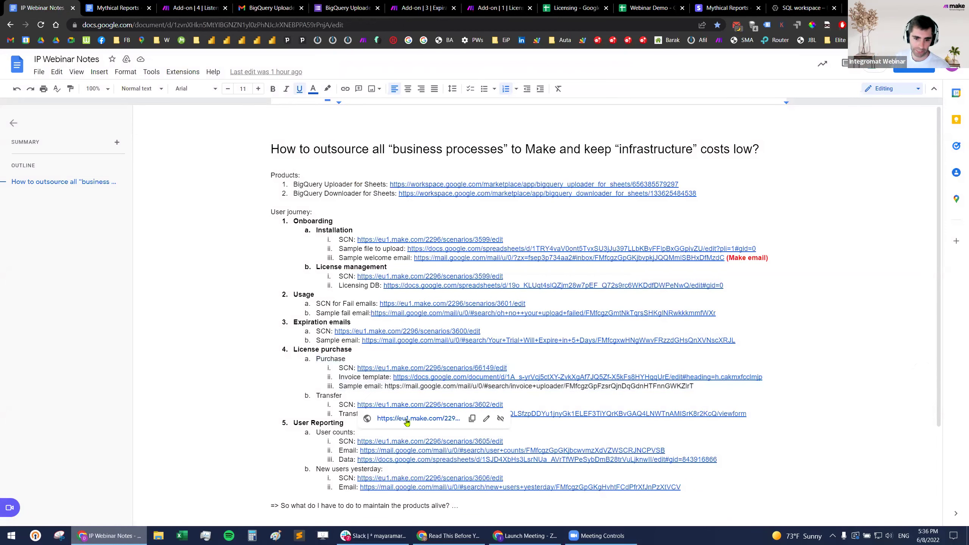
left_click(407, 421)
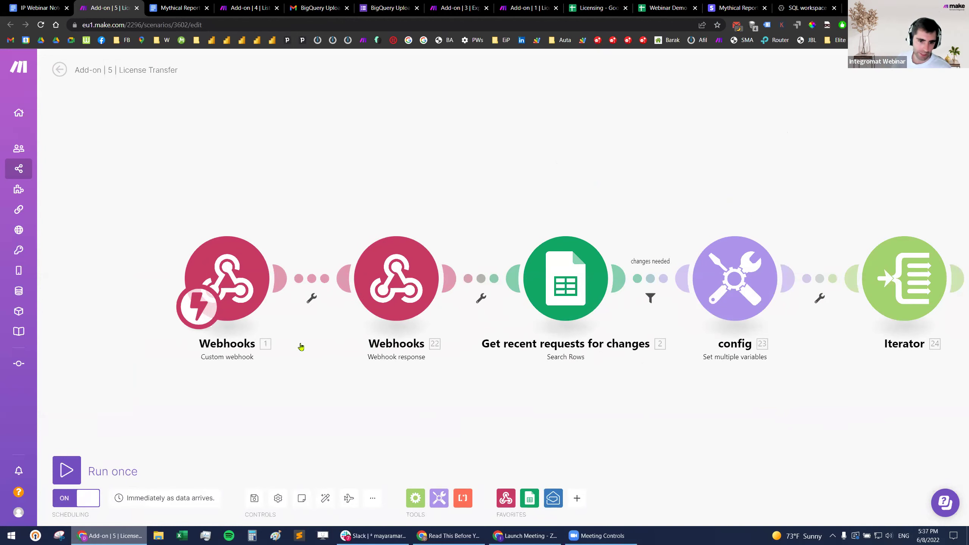
scroll(742, 403, "right", 5)
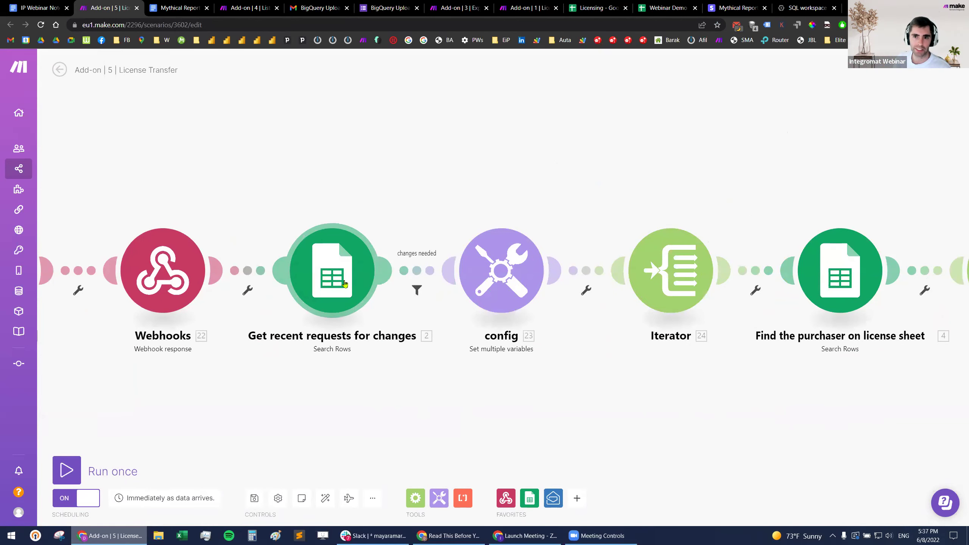
Step: Examine the transfer requests in the license_transfers sheet, highlighting the current and target emails in B9:C9
left_click(595, 8)
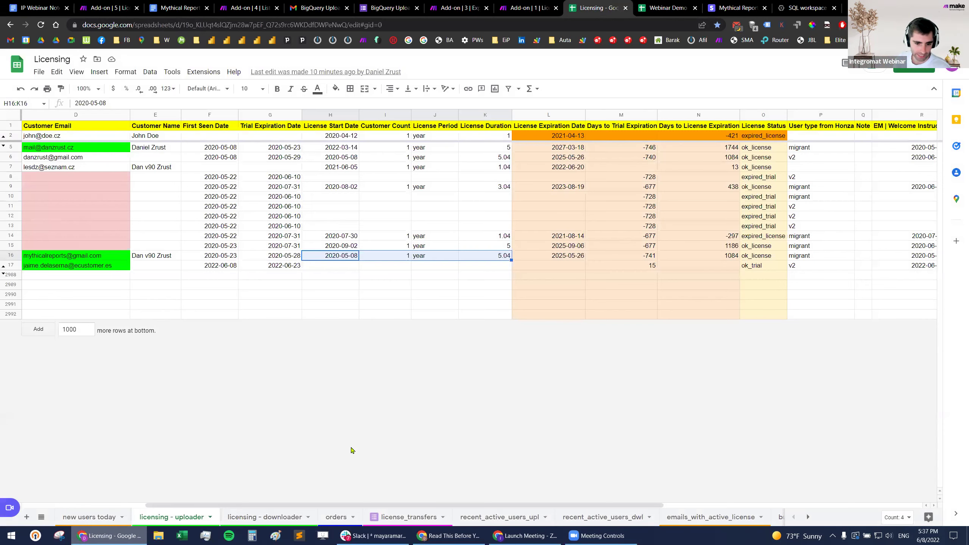
left_click(408, 517)
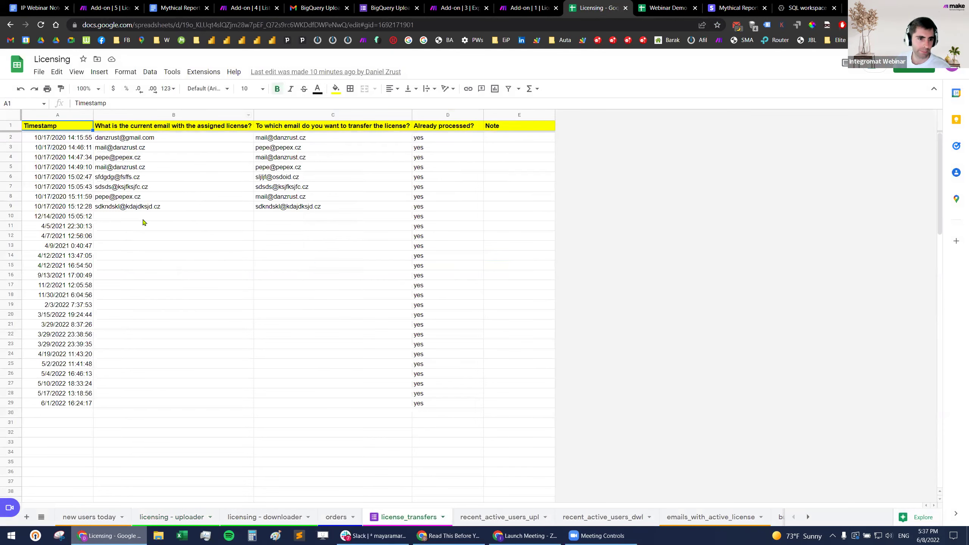
left_click_drag(165, 137, 446, 208)
left_click(174, 256)
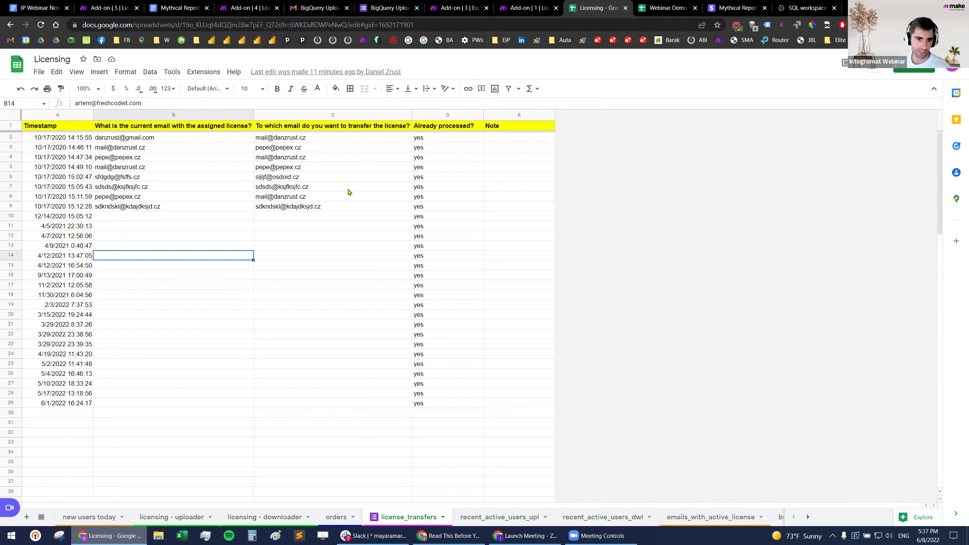
left_click_drag(167, 209, 273, 209)
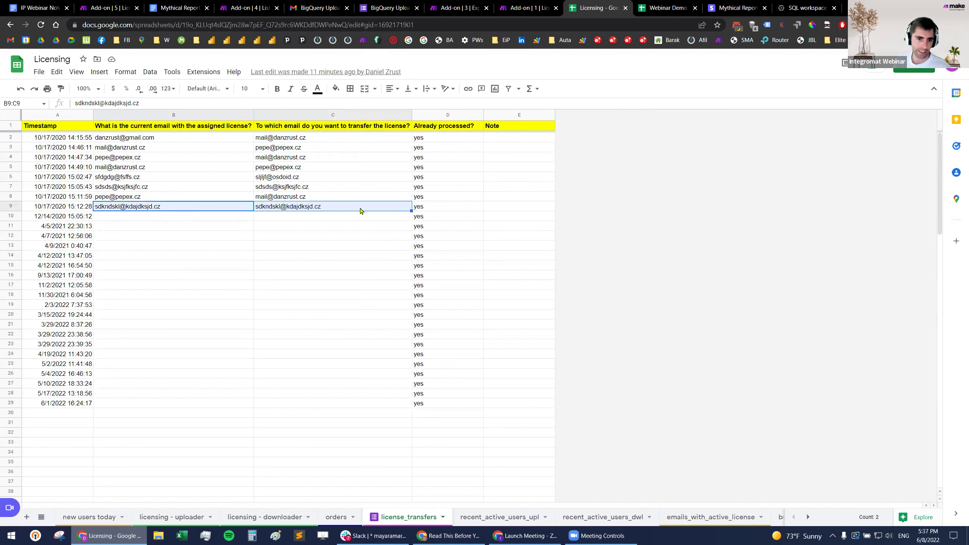
left_click(128, 211)
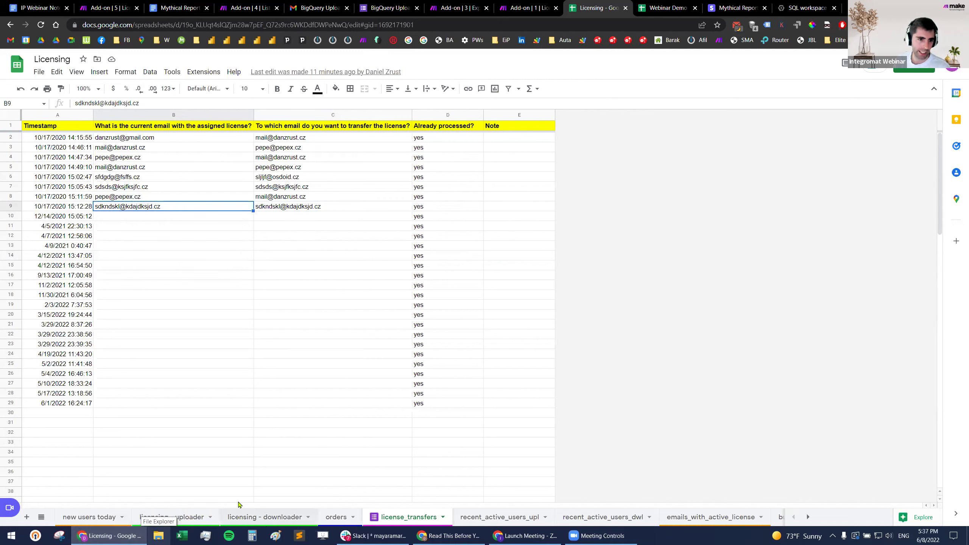
mouse_move(282, 211)
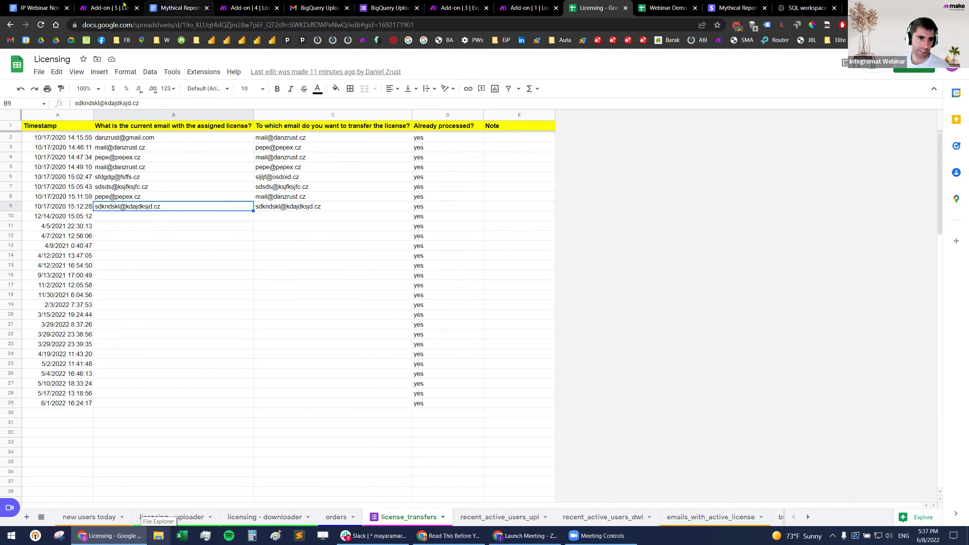
Step: Inspect the sheets variable in the License Transfer scenario's config module, and close it without changes
left_click(108, 8)
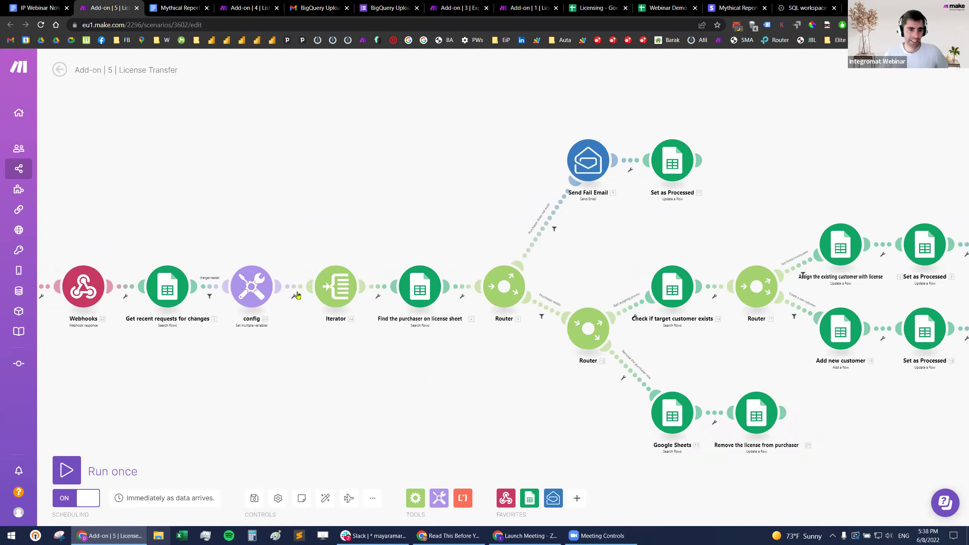
left_click(255, 289)
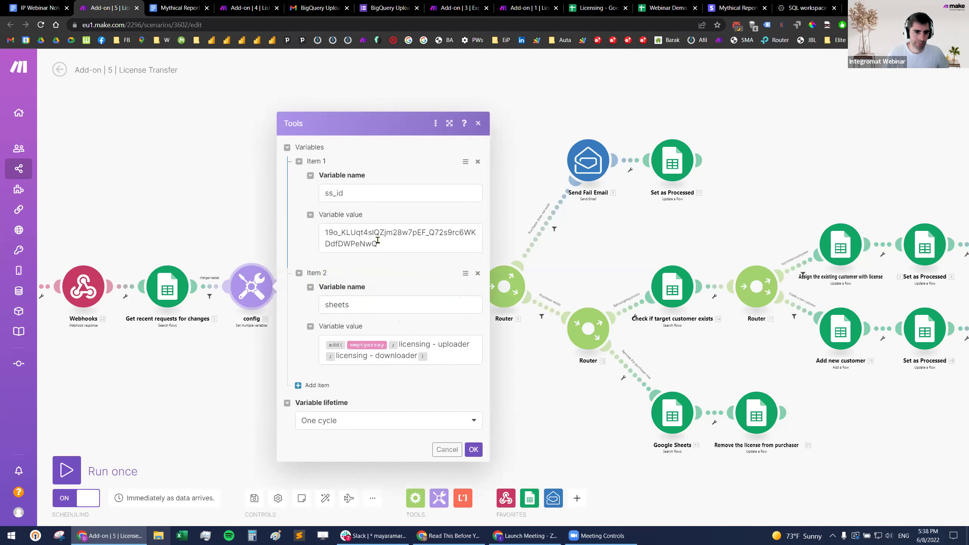
left_click(366, 340)
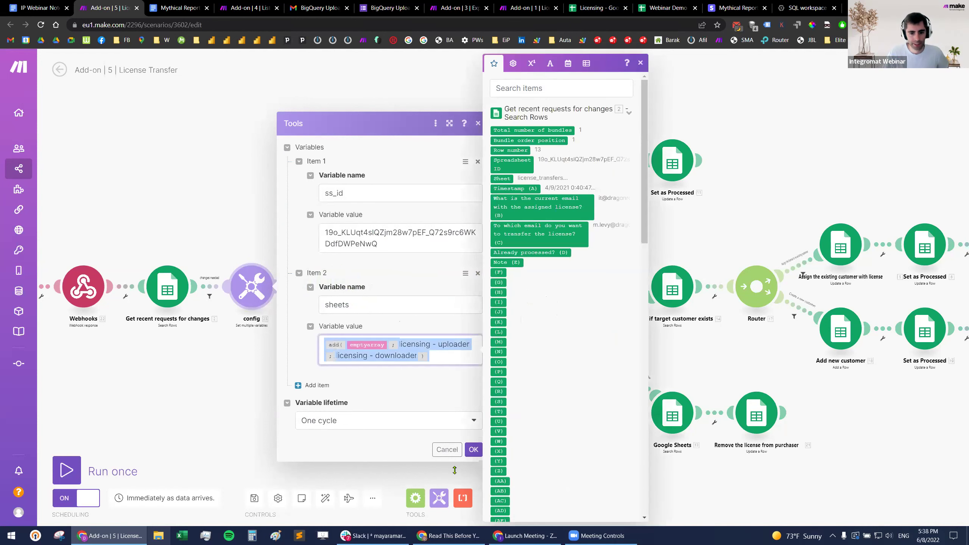
left_click(452, 451)
Step: Review the License Transfer scenario's router branches from the purchaser lookup to the confirmation emails
scroll(389, 402, "up", 3)
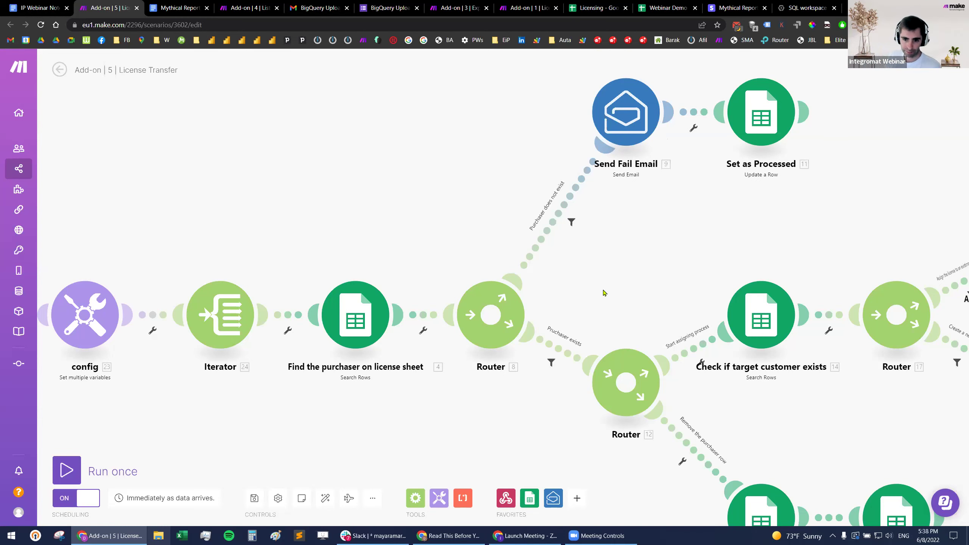
scroll(565, 179, "down", 3)
scroll(442, 367, "right", 4)
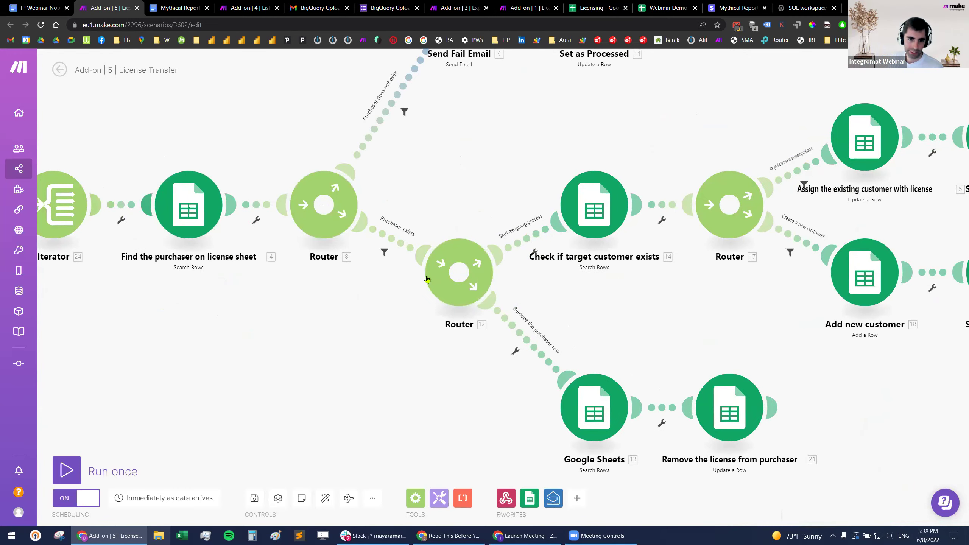
left_click_drag(725, 313, 448, 332)
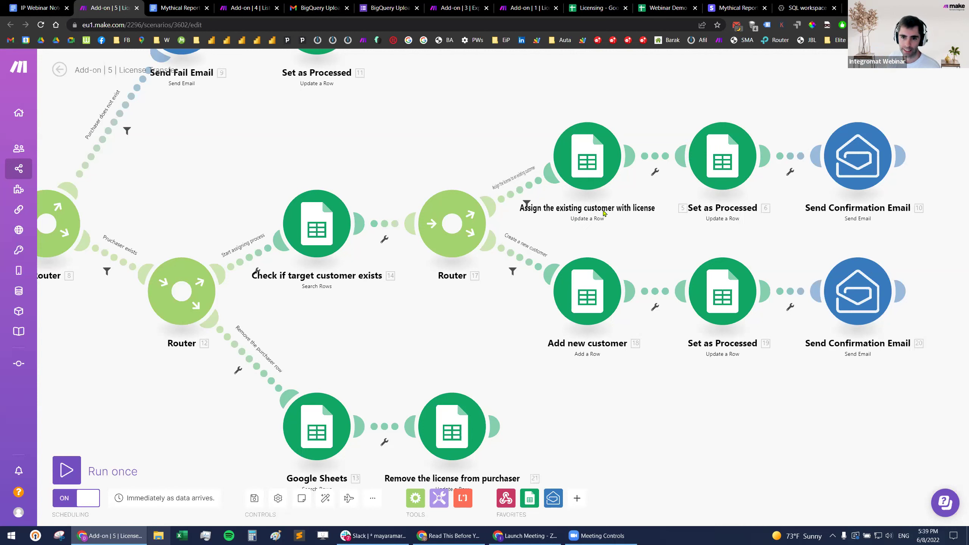
Step: Return to the licensing - uploader sheet and highlight the empty license cells from H17 to column K
left_click(595, 15)
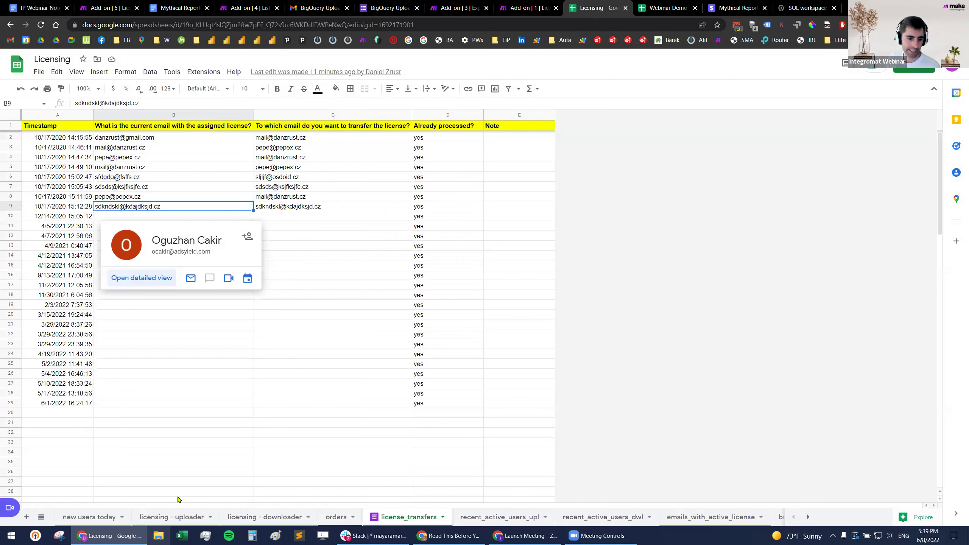
key("ctrl+shift+Page_Up")
key("ctrl+shift+Page_Up")
key("ctrl+shift+Page_Up")
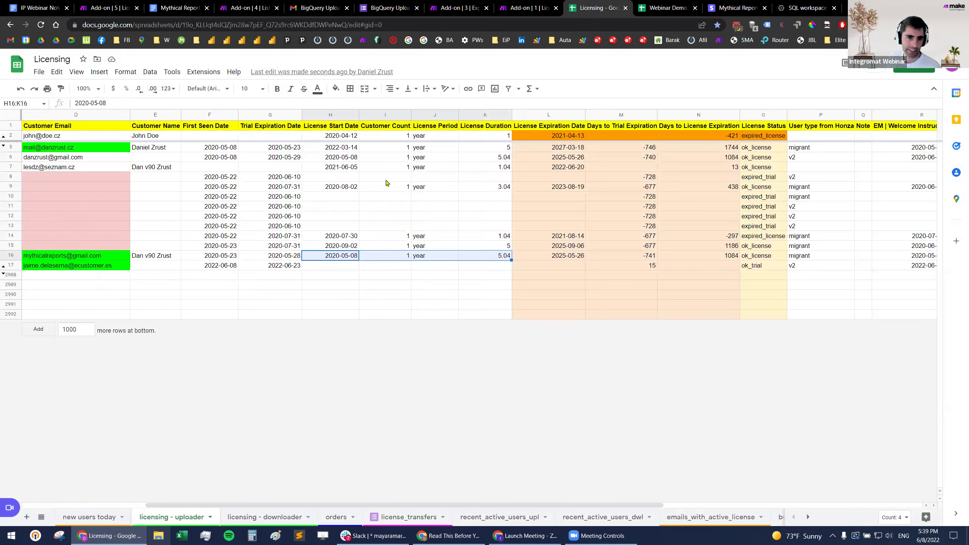
left_click(322, 266)
left_click_drag(332, 269, 480, 271)
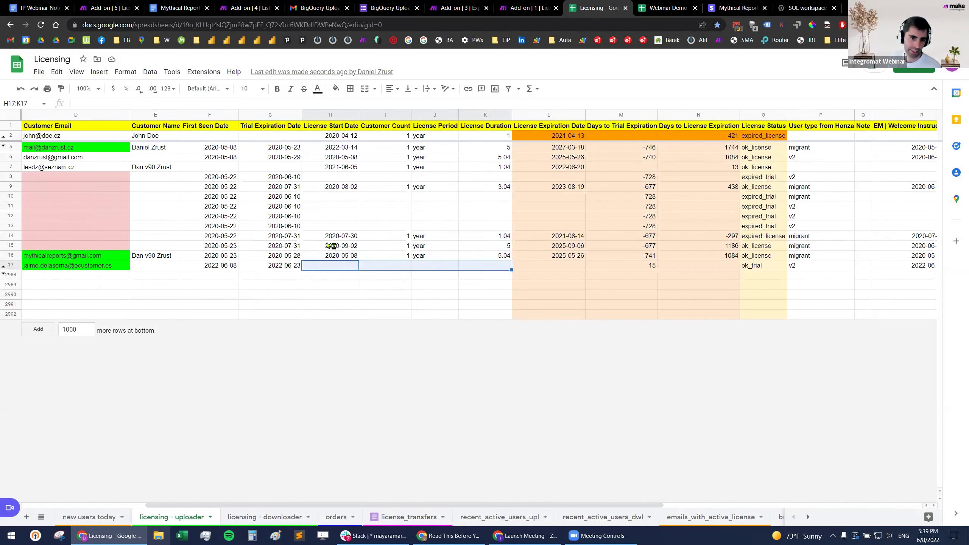
left_click(319, 284)
left_click_drag(330, 267, 477, 275)
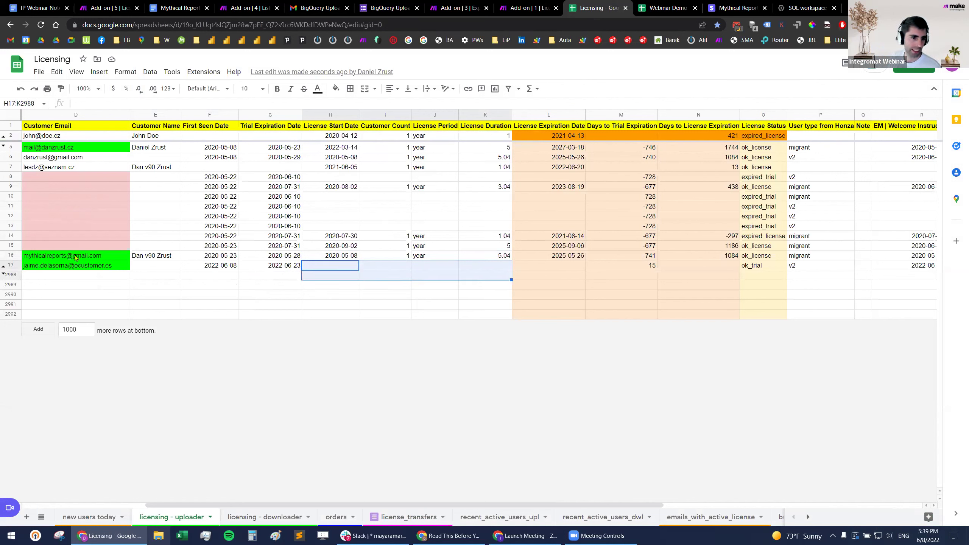
Step: Hide row 17 in the licensing - uploader sheet
right_click(8, 268)
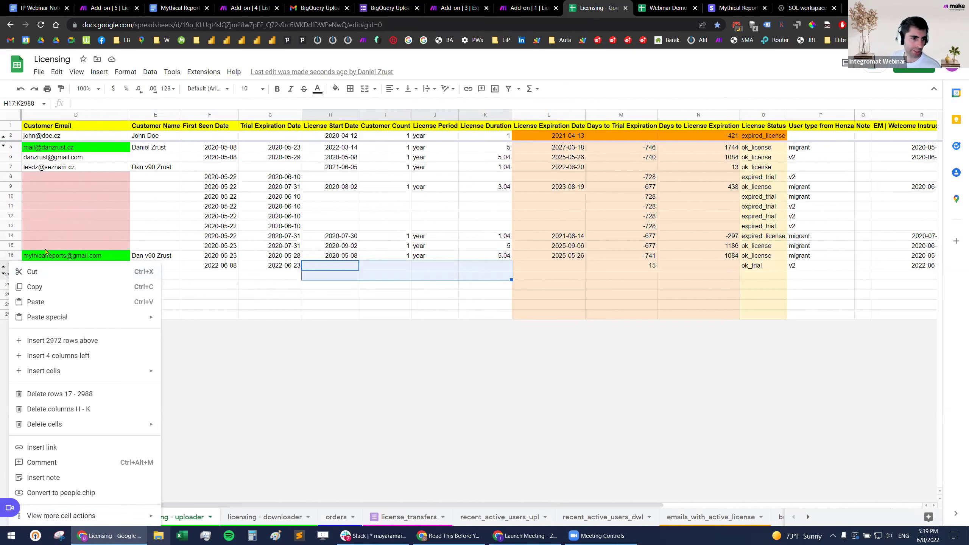
left_click(26, 246)
right_click(15, 269)
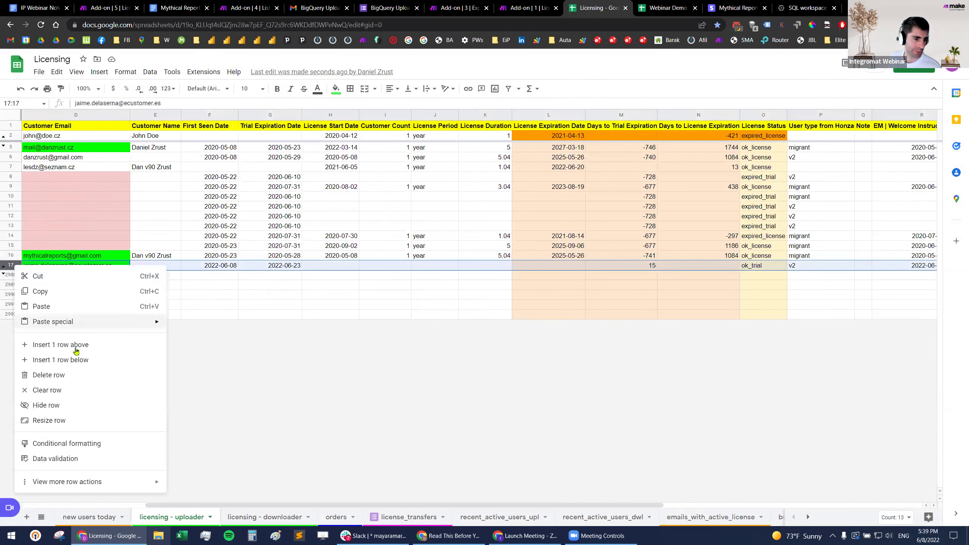
left_click(82, 405)
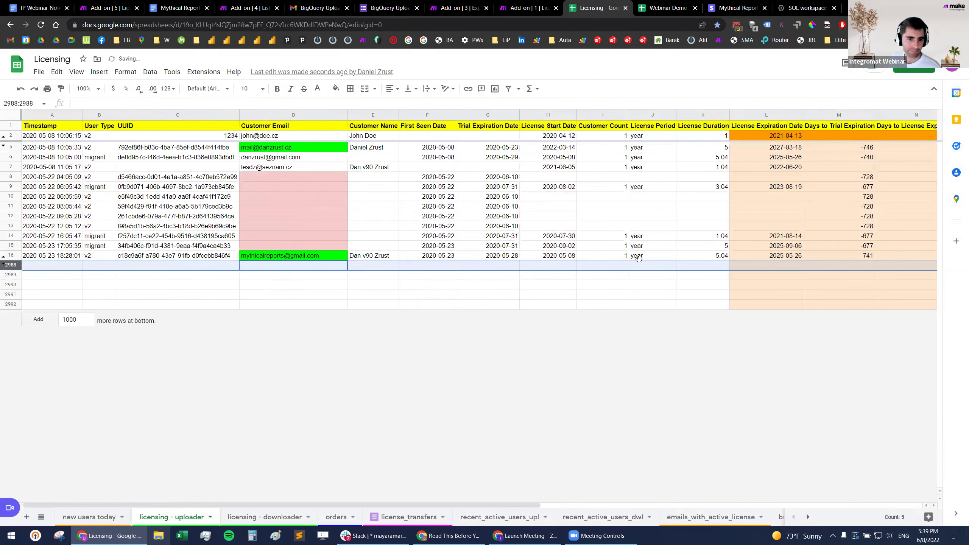
Step: Highlight the empty license cells H10:K10, and check the License Status and email columns of the licensing - uploader sheet
left_click(651, 237)
left_click_drag(546, 198, 687, 199)
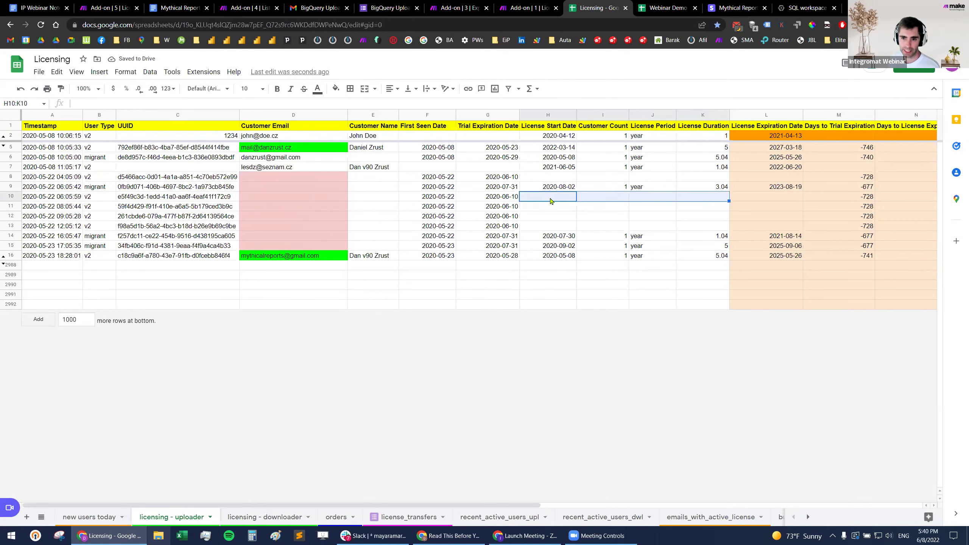
scroll(825, 222, "right", 5)
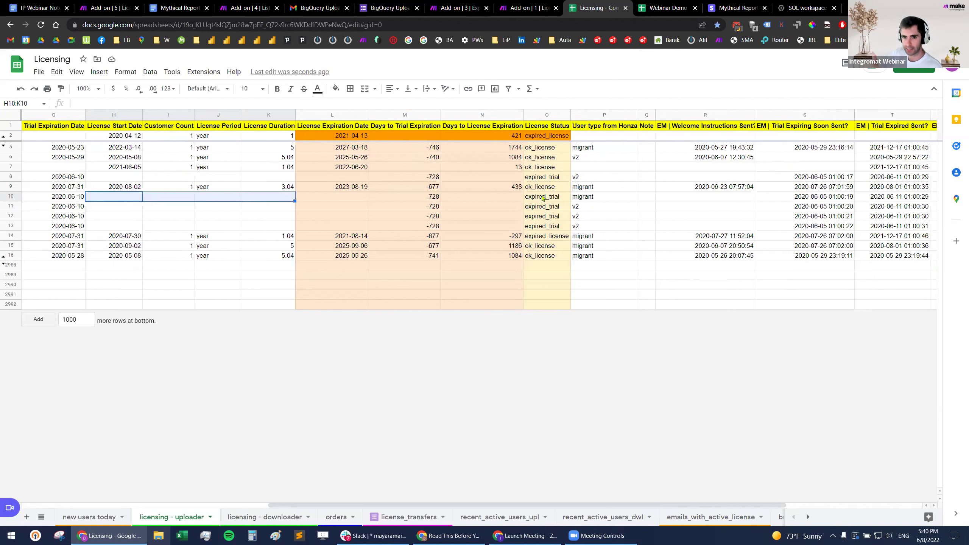
Step: Return to the License Transfer scenario and show the Remove the purchaser row branch alongside the assigning branches
left_click(116, 6)
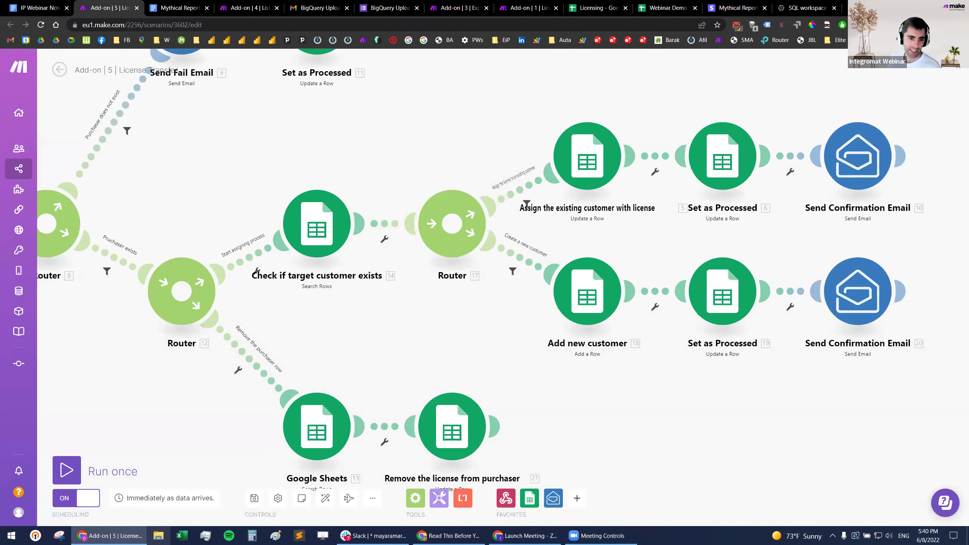
left_click_drag(197, 421, 263, 361)
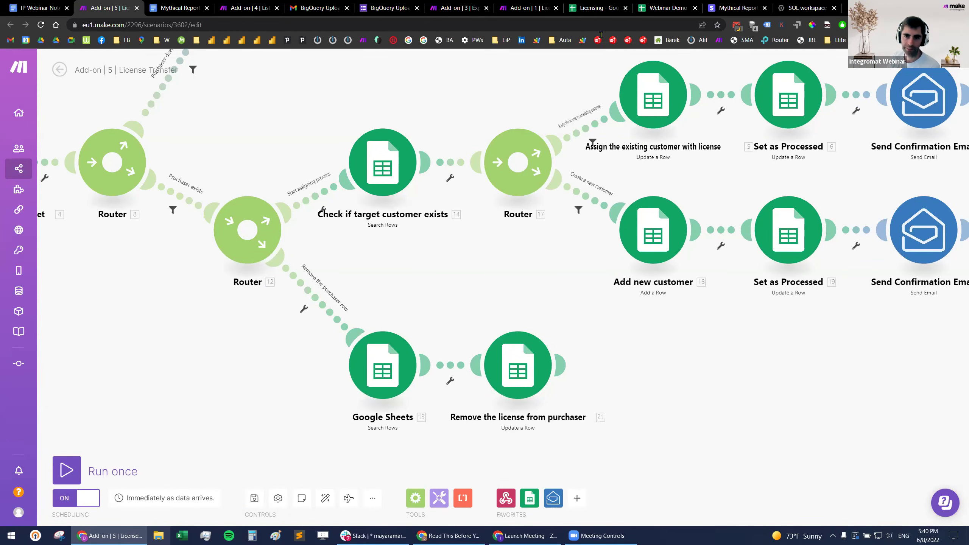
Step: Highlight license cells H16:K16 in the licensing - uploader sheet, and return to the License Transfer scenario
left_click(604, 13)
left_click_drag(114, 255, 284, 262)
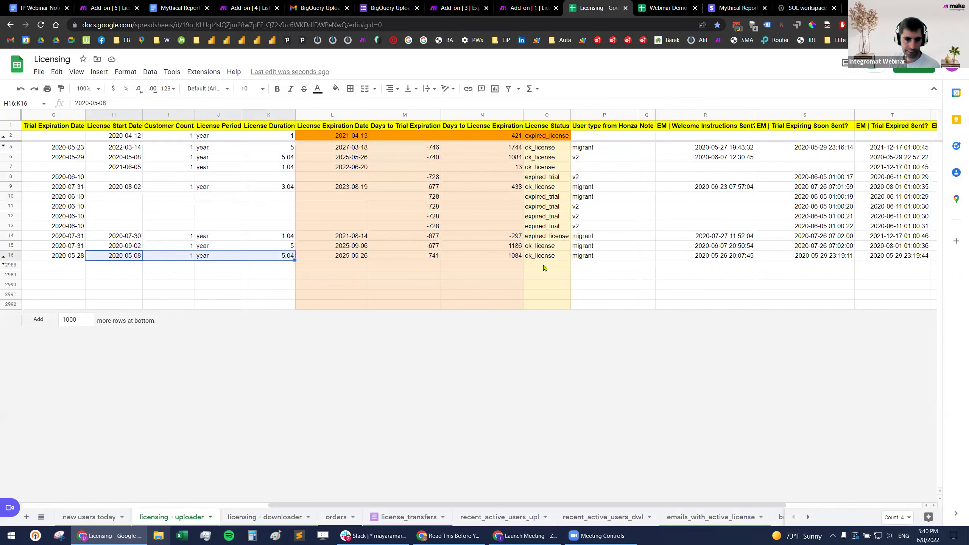
left_click(194, 280)
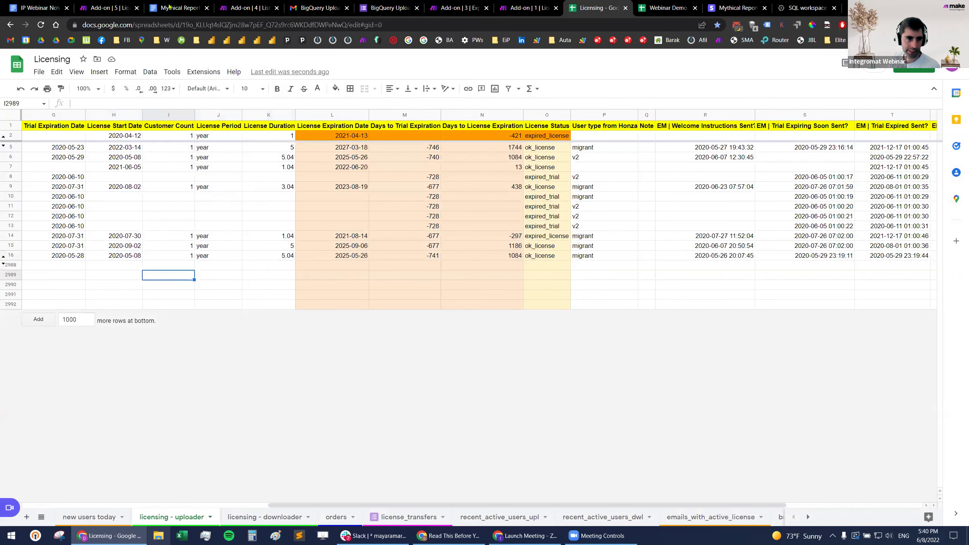
left_click(108, 7)
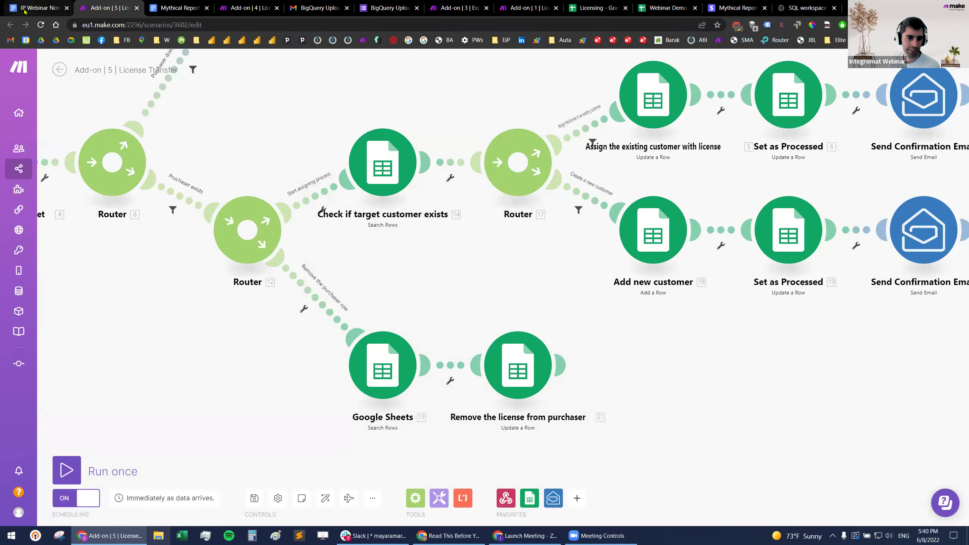
Step: Return to the IP Webinar Notes and highlight the Onboarding to License purchase items, followed by the User Reporting section
left_click(38, 8)
scroll(219, 429, "down", 3)
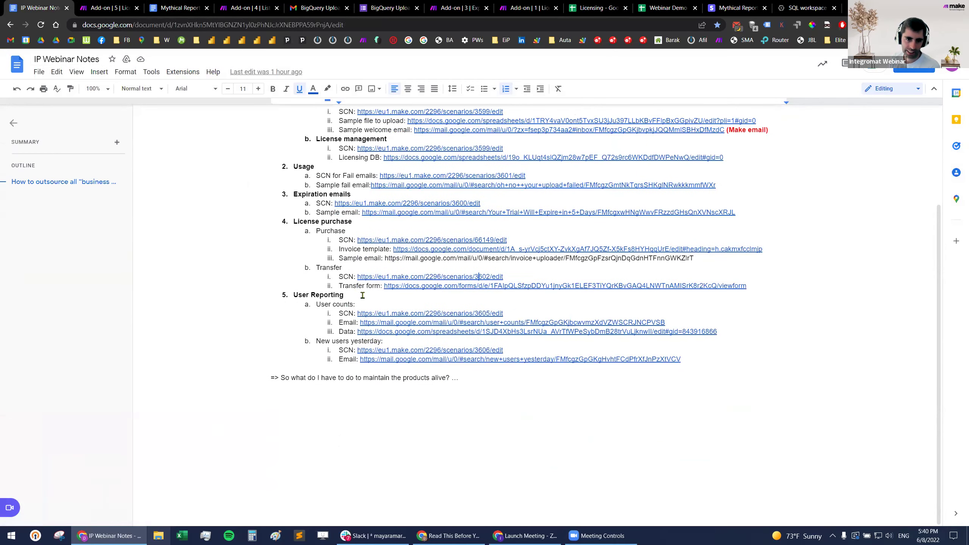
scroll(362, 295, "up", 3)
left_click_drag(292, 220, 766, 412)
left_click(324, 431)
left_click_drag(293, 423, 689, 484)
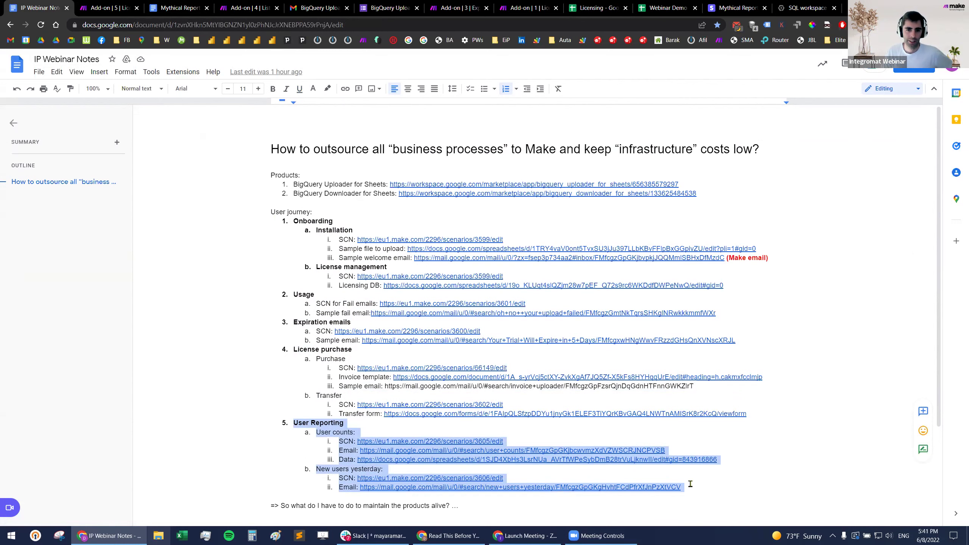
Step: Open the BigQuery Uploader for Sheets Marketplace listing from the notes and highlight its install count
left_click(558, 185)
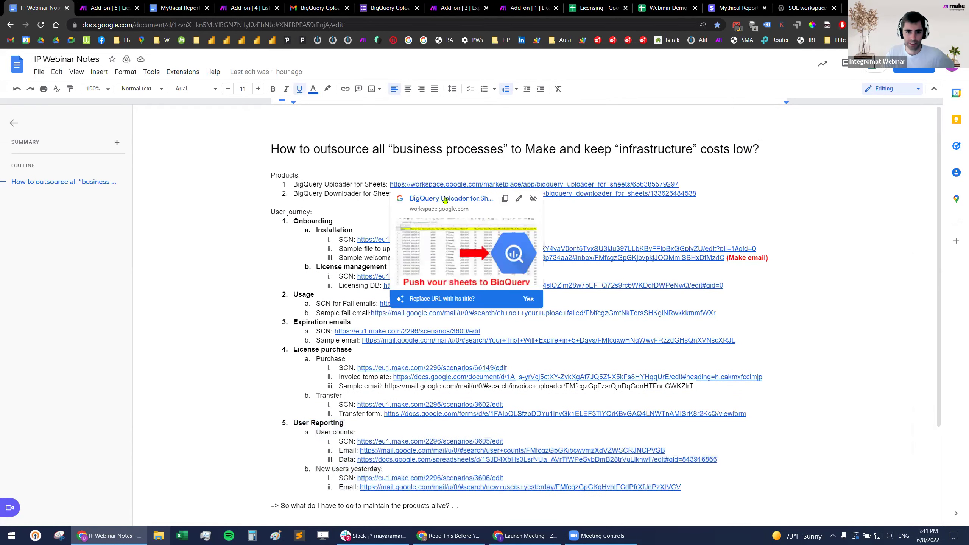
left_click(445, 200)
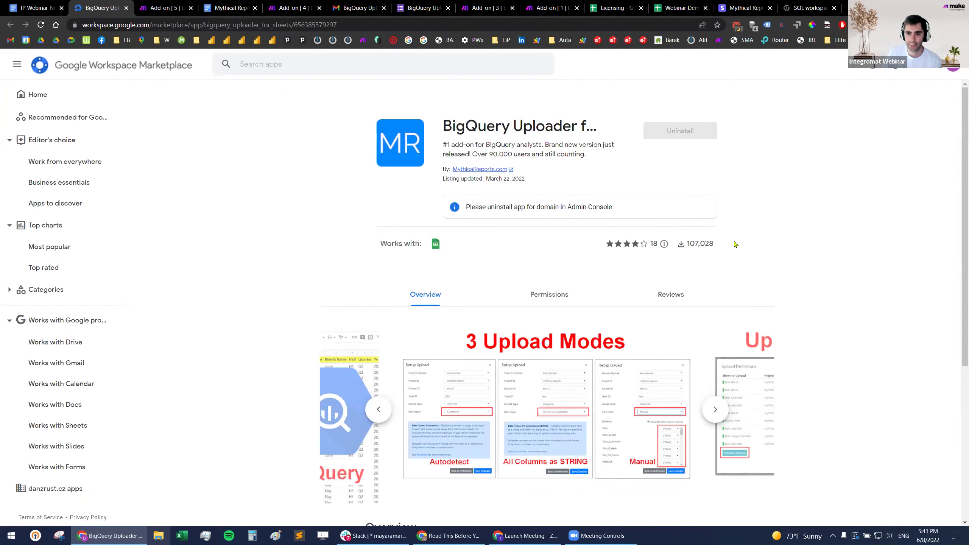
left_click_drag(733, 246, 365, 244)
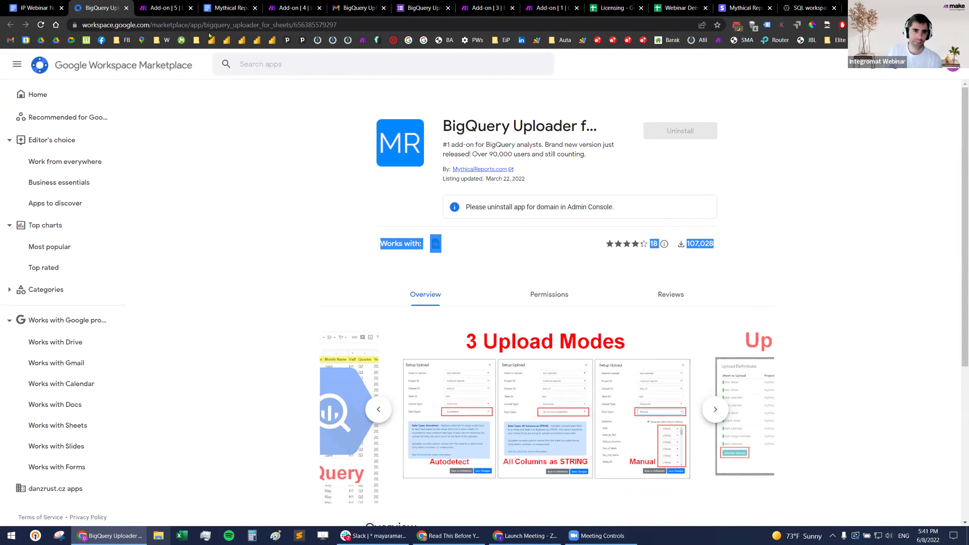
left_click(703, 241)
double_click(703, 241)
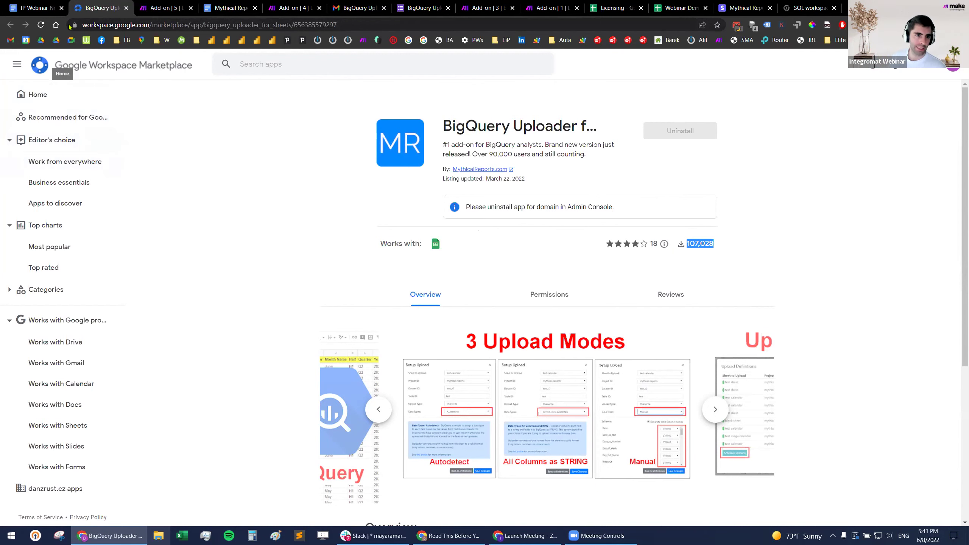
Step: Return to the webinar notes and open the User counts scenario linked under User Reporting
left_click(36, 8)
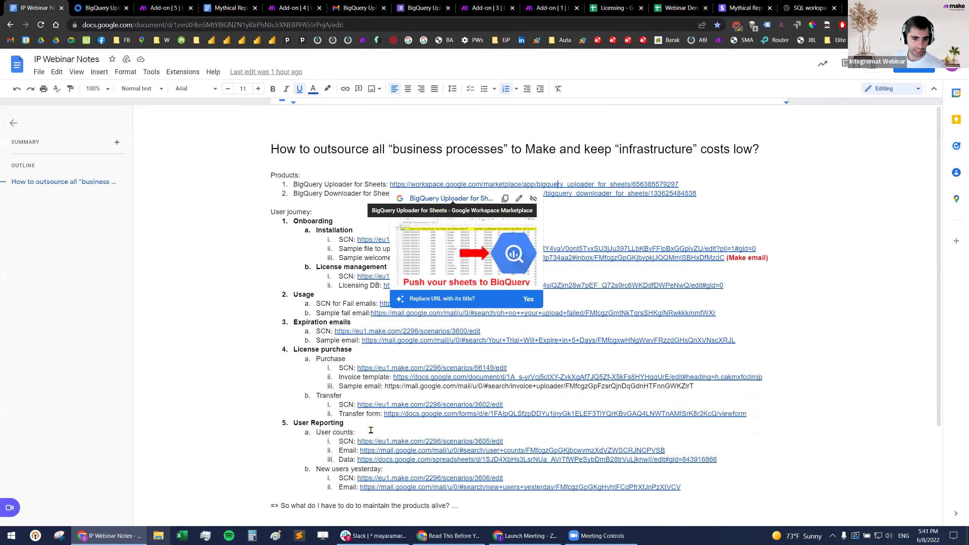
left_click(429, 441)
left_click(430, 456)
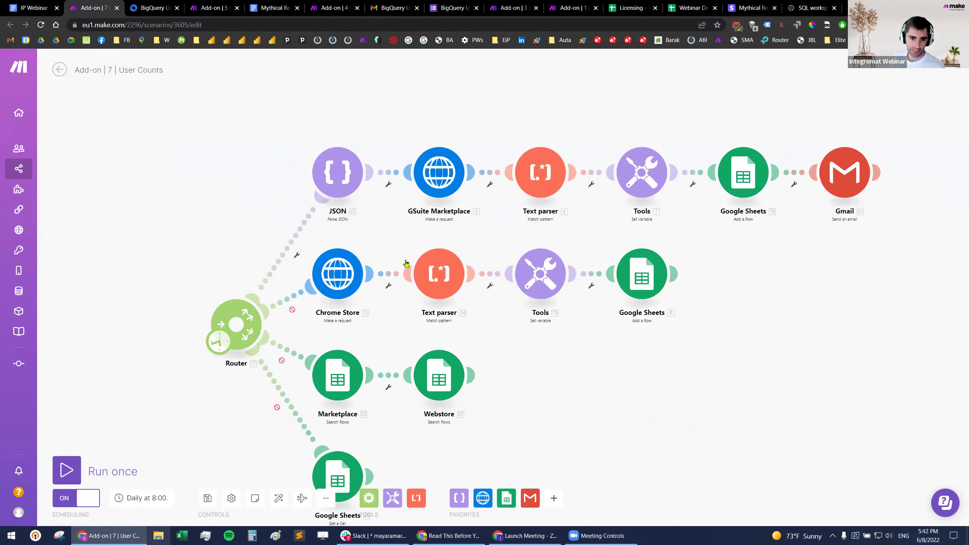
Step: Run only the JSON module of the User Counts scenario and review its JSON string without changing it
scroll(331, 385, "up", 5)
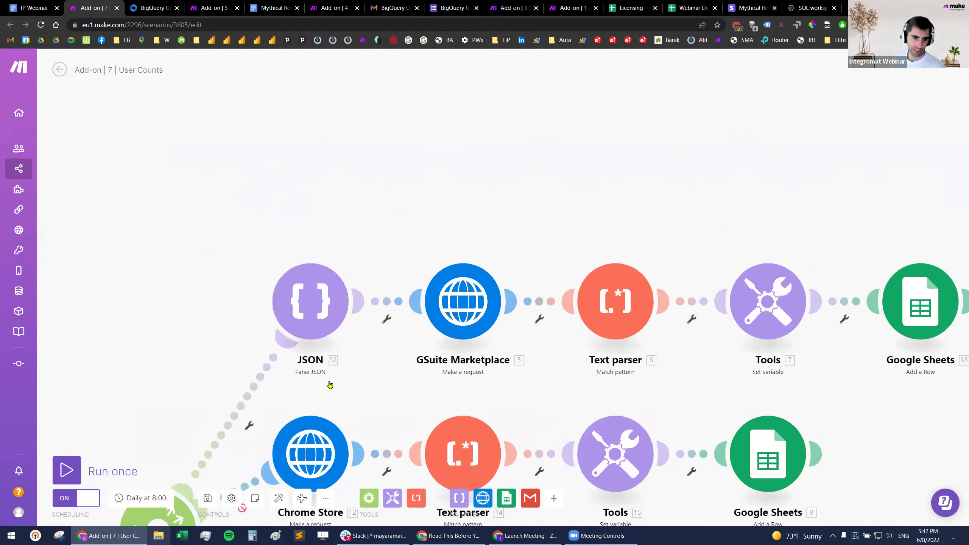
right_click(311, 256)
left_click(352, 277)
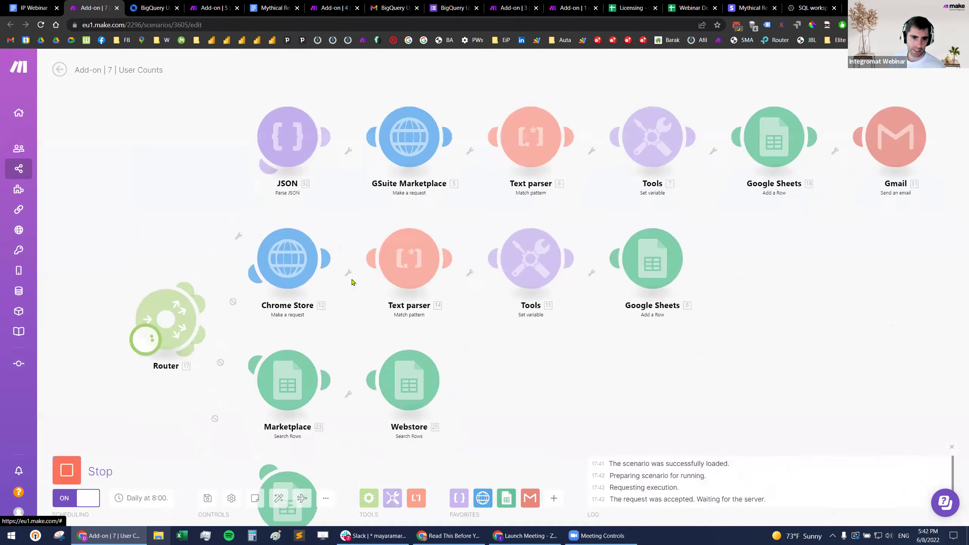
left_click(292, 249)
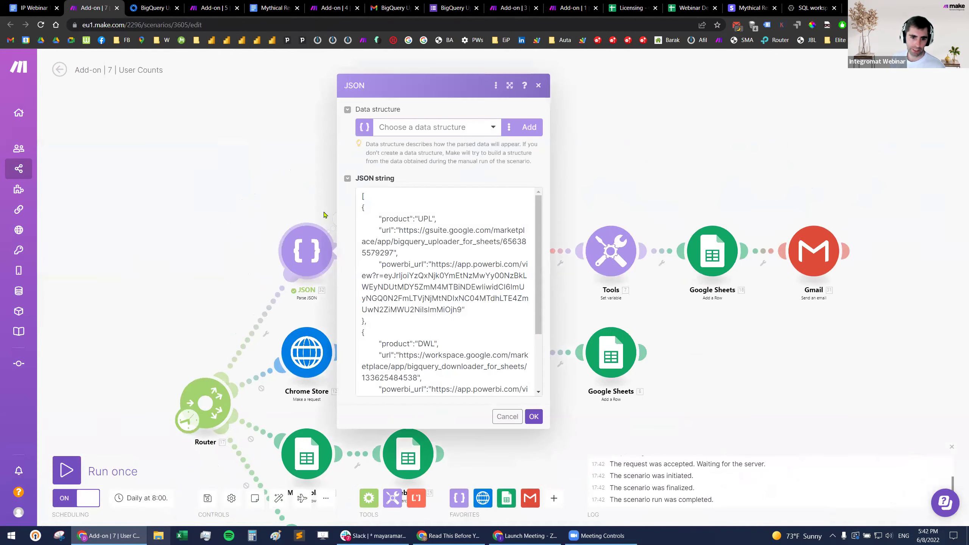
left_click(505, 417)
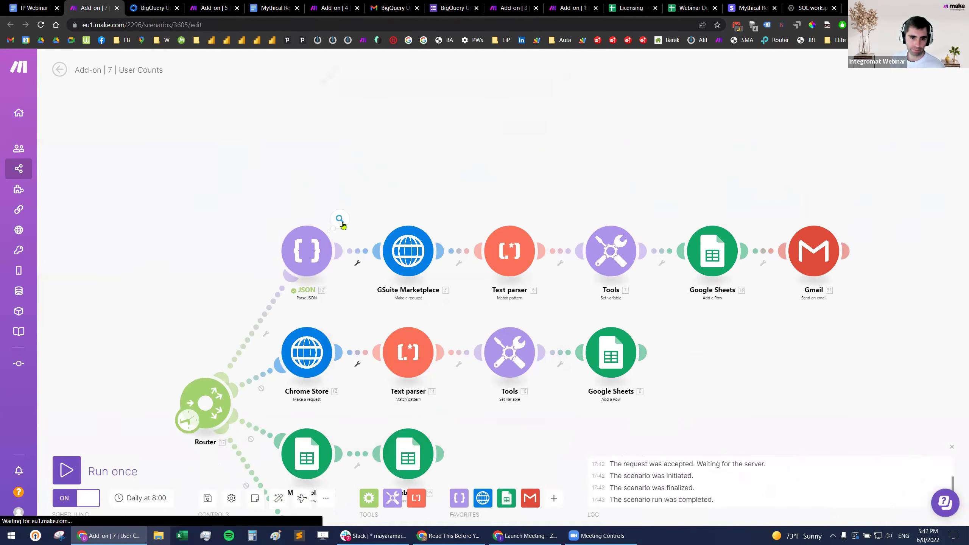
Step: Inspect the JSON module's output bundles, highlighting the UPL URL and the DWL product name and URL
left_click(340, 219)
left_click(528, 113)
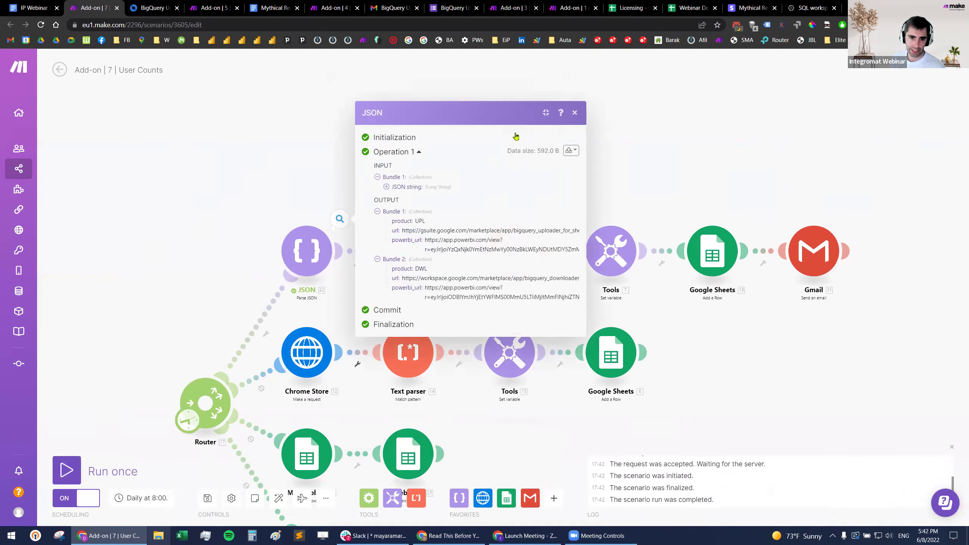
left_click_drag(425, 221, 629, 234)
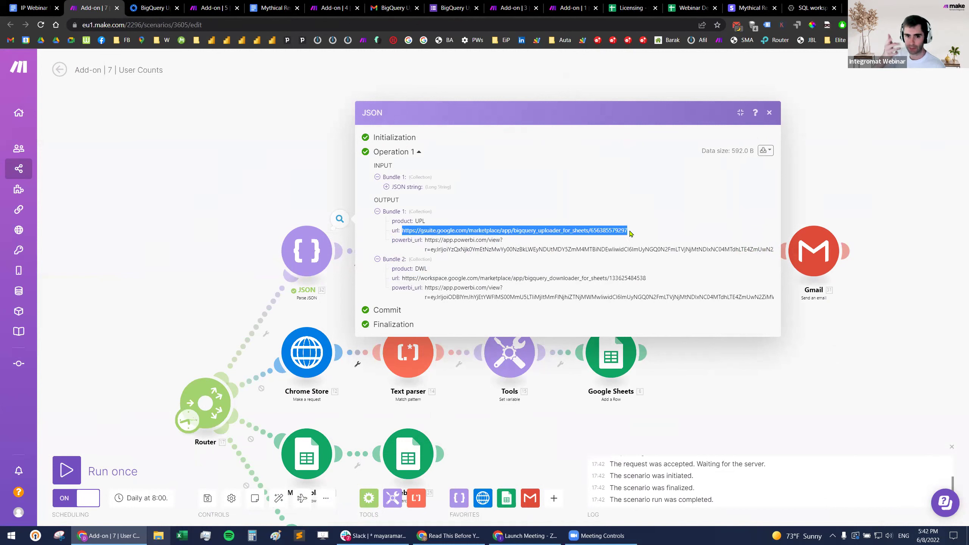
double_click(417, 268)
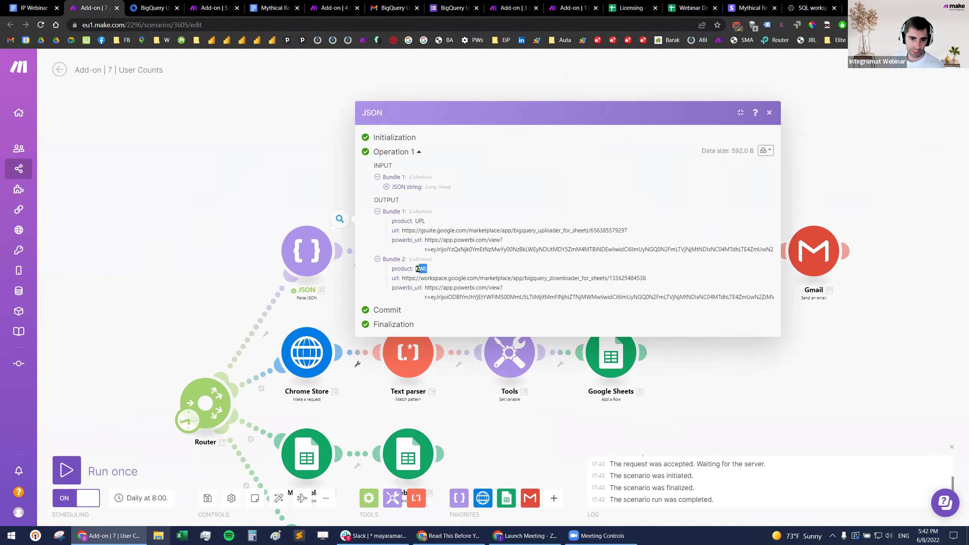
left_click_drag(401, 278, 656, 280)
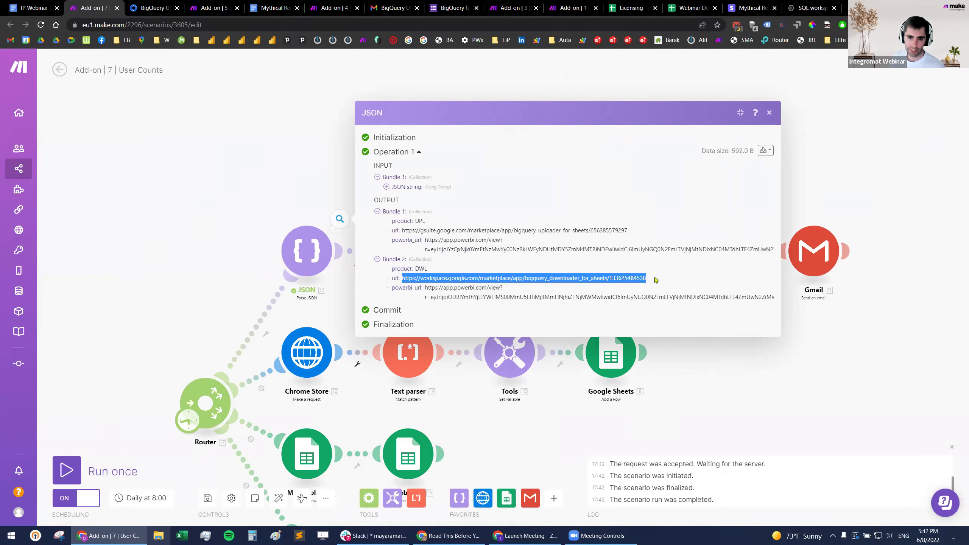
left_click(279, 134)
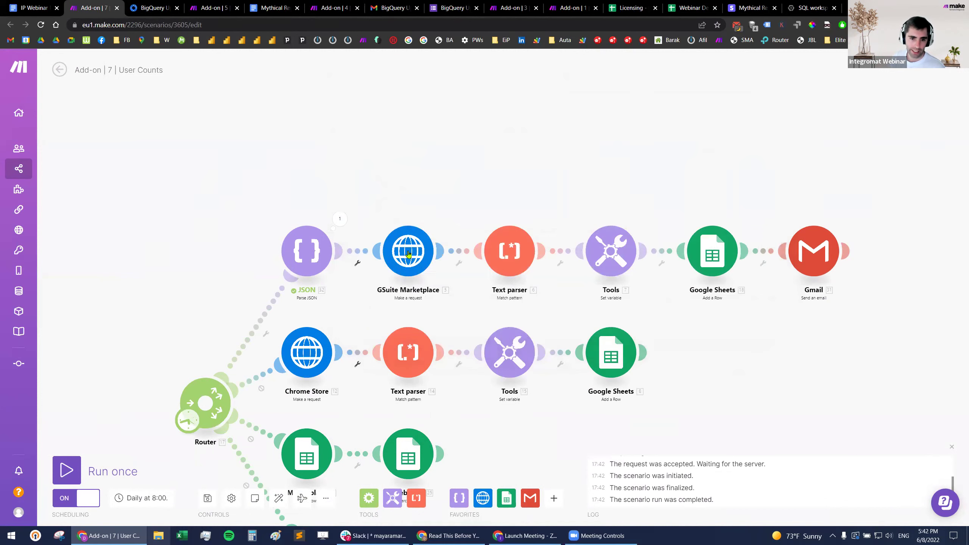
Step: Review the settings of the GSuite Marketplace, Text parser and Tools modules on the first branch, highlighting the parser's match pattern
left_click(410, 254)
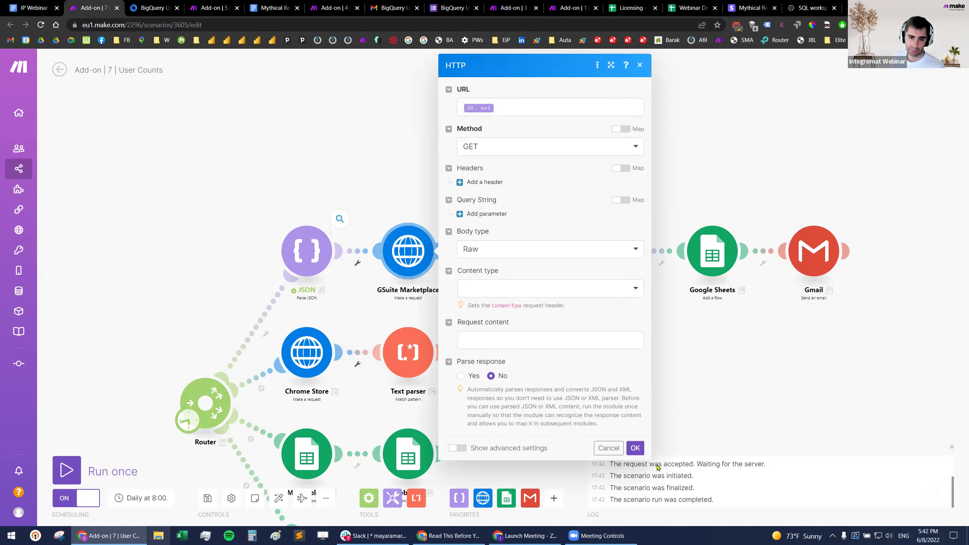
left_click(610, 450)
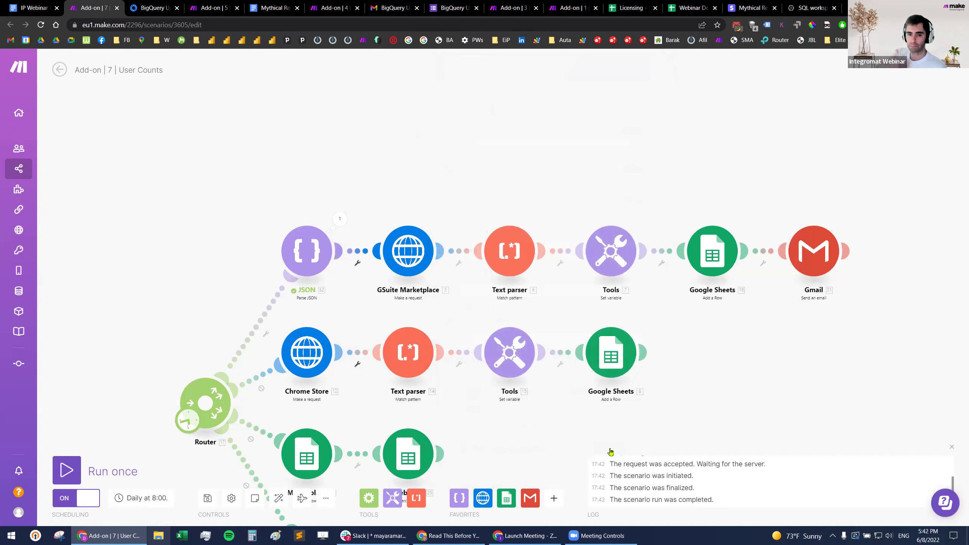
left_click(511, 261)
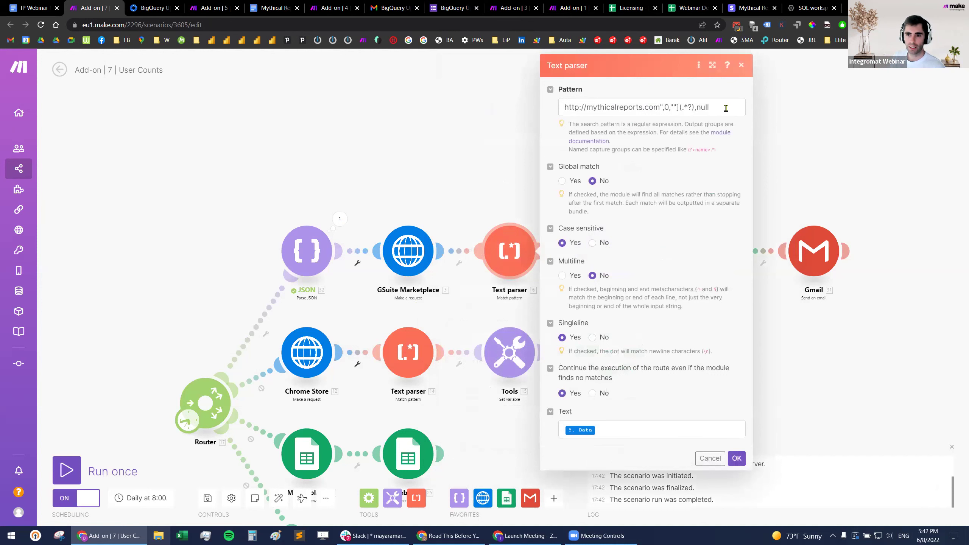
left_click_drag(725, 108, 528, 111)
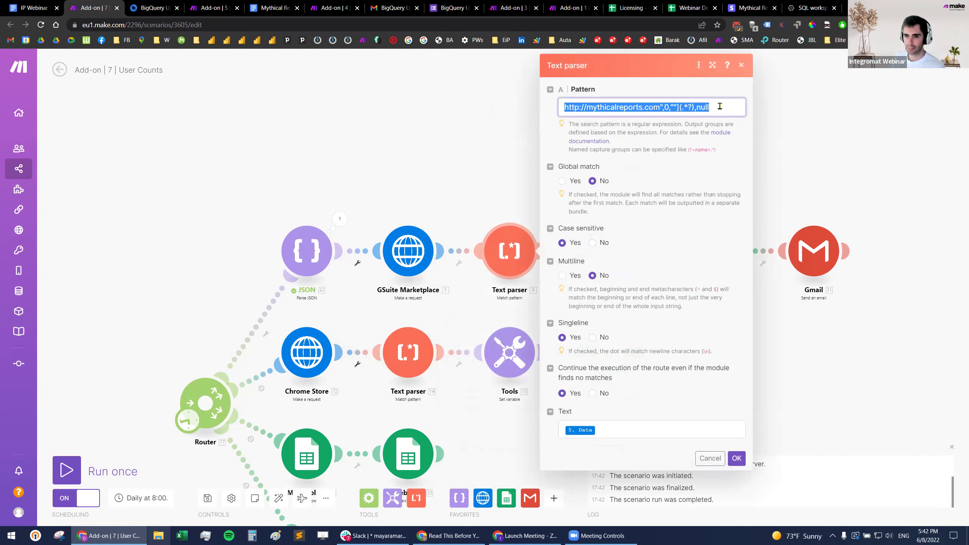
left_click(737, 106)
key("ctrl+a")
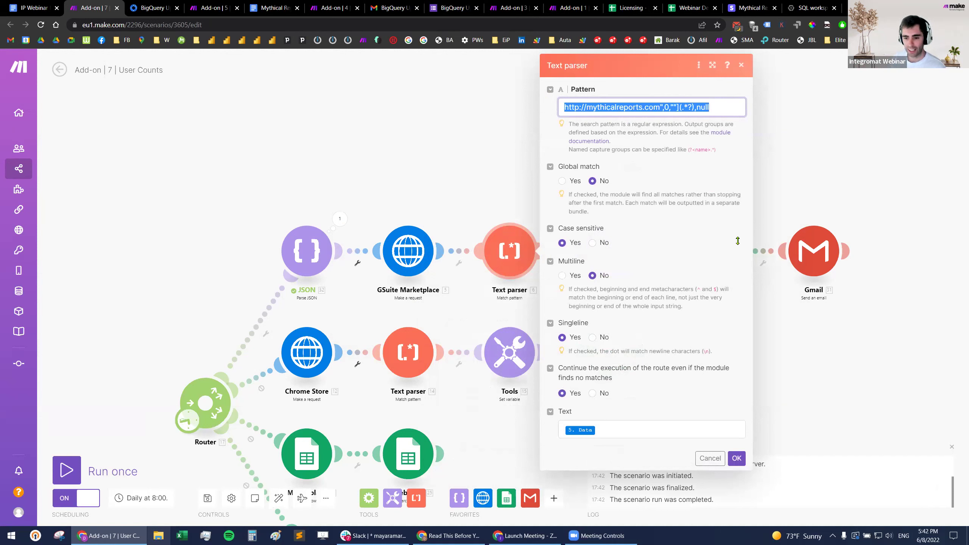
left_click(701, 458)
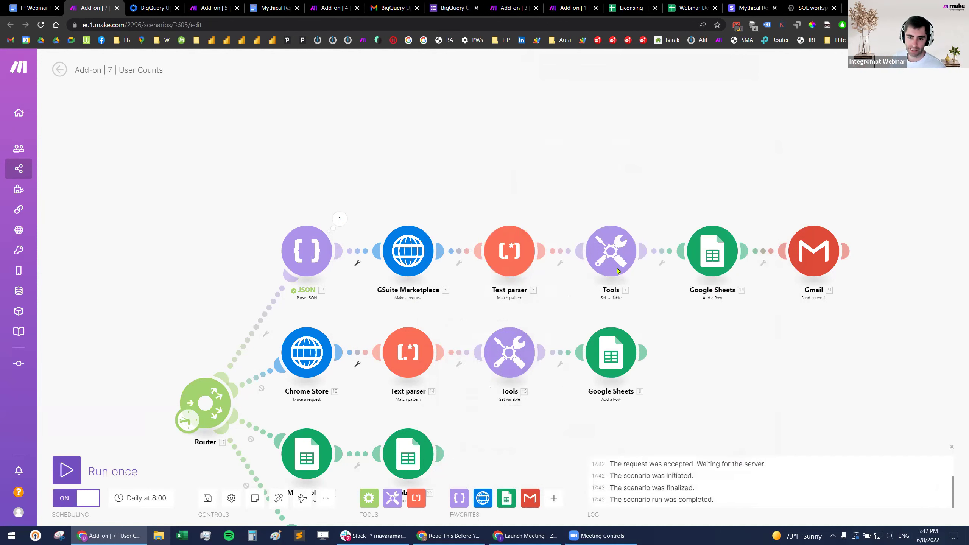
left_click(611, 251)
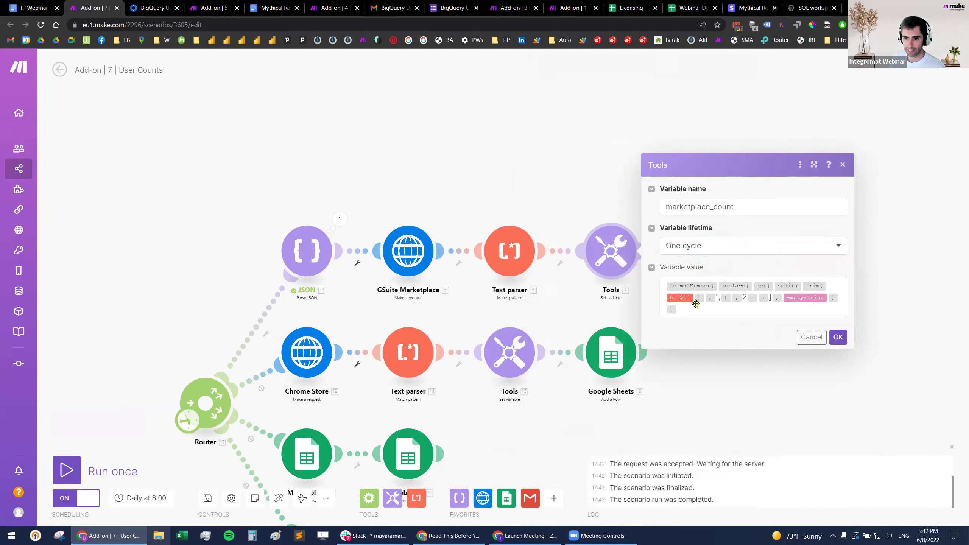
left_click(805, 335)
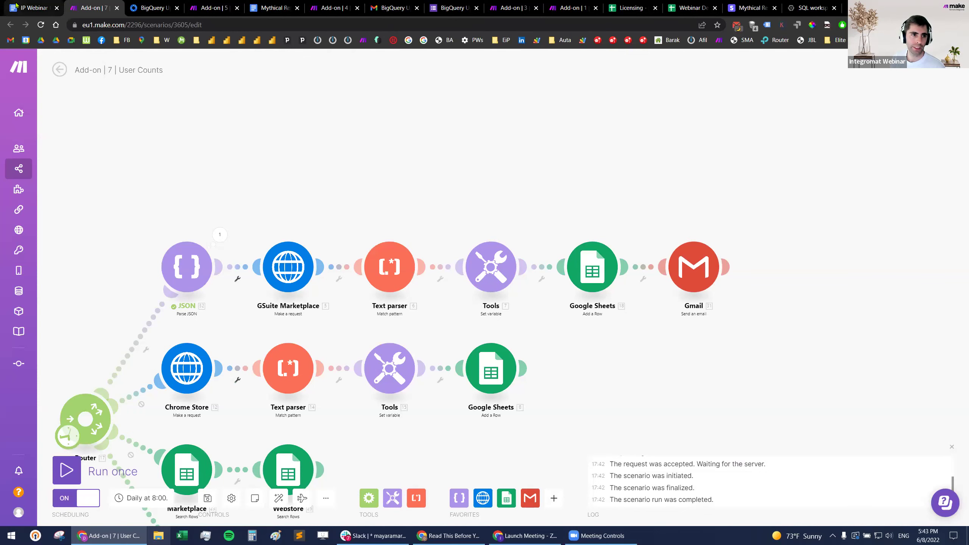
Step: Return to the webinar notes and open the Data spreadsheet linked under User counts
left_click(32, 7)
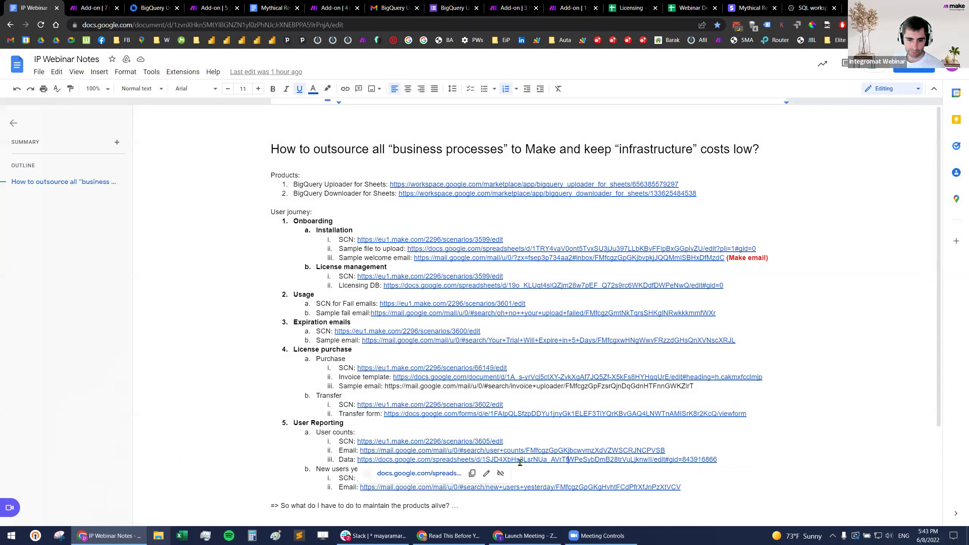
mouse_move(519, 460)
left_click(416, 473)
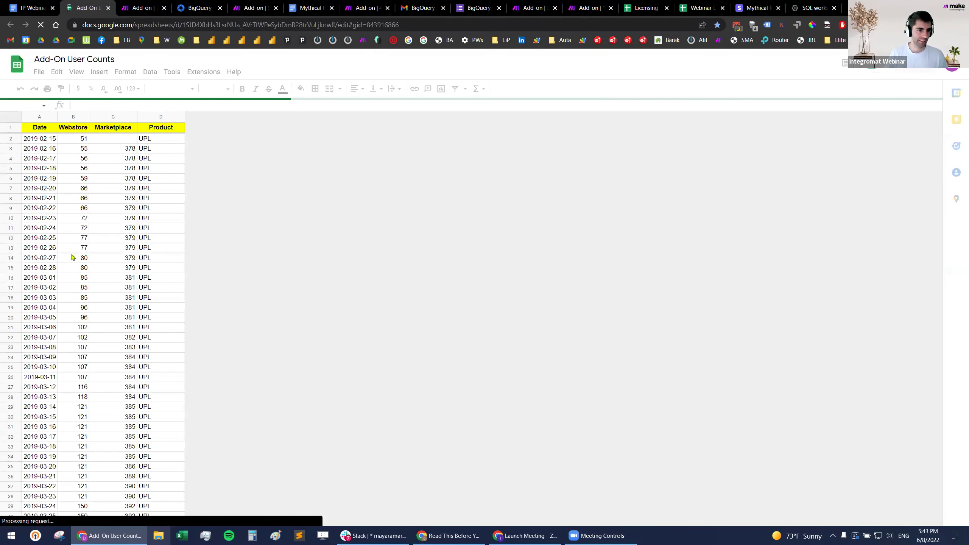
Step: Go to the last rows of the Users sheet and highlight the 2022-06-08 entries for UPL and DWL
left_click(47, 303)
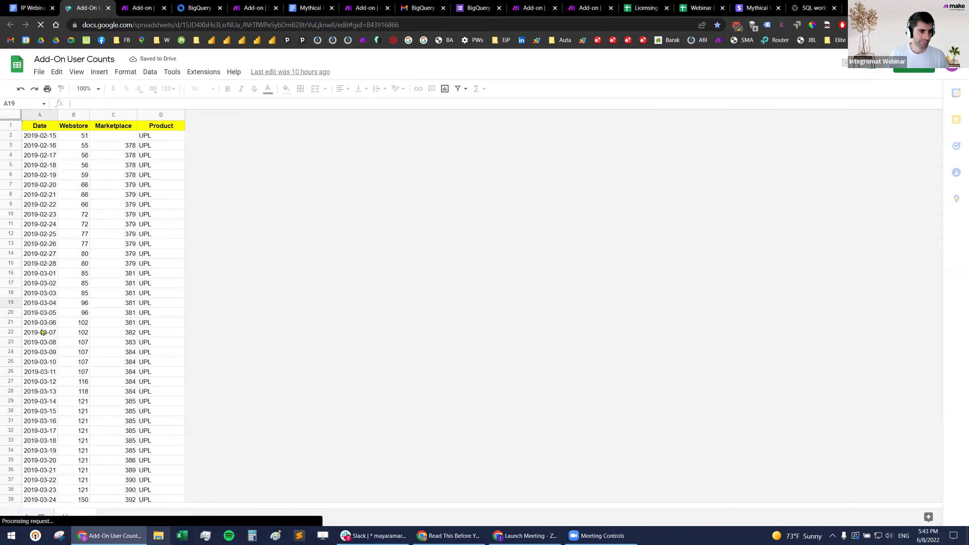
left_click(43, 331)
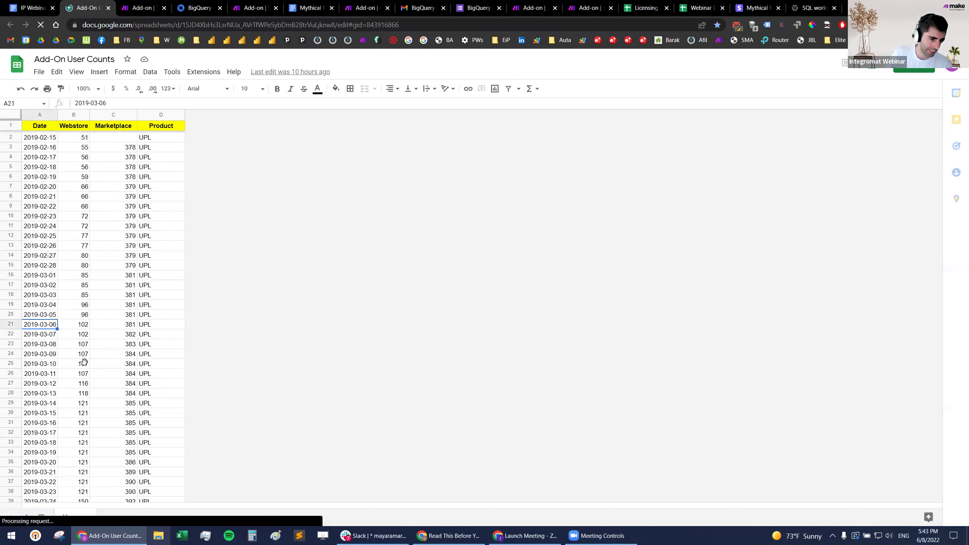
key("ctrl+Down")
left_click_drag(48, 484, 171, 495)
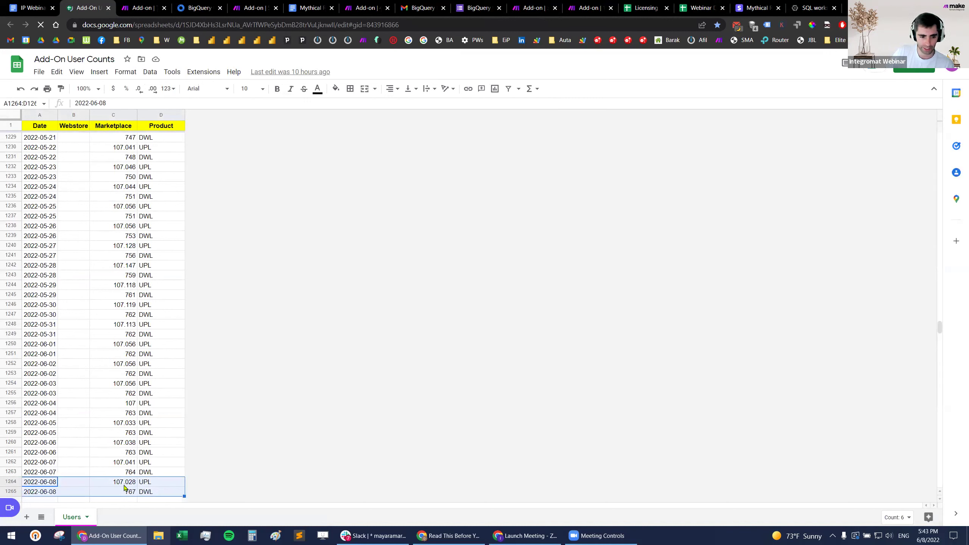
left_click(107, 483)
left_click_drag(160, 484, 161, 496)
left_click(39, 491, "shift")
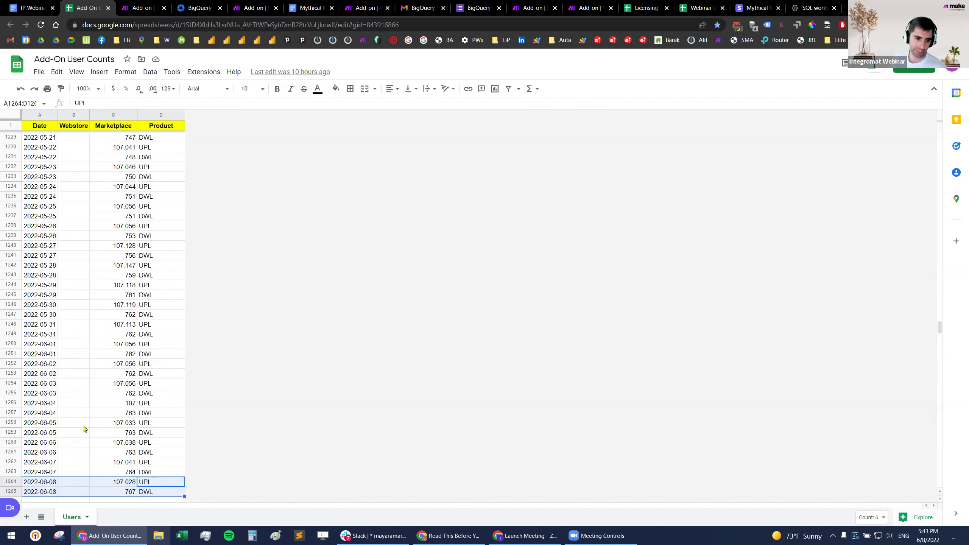
left_click(125, 496)
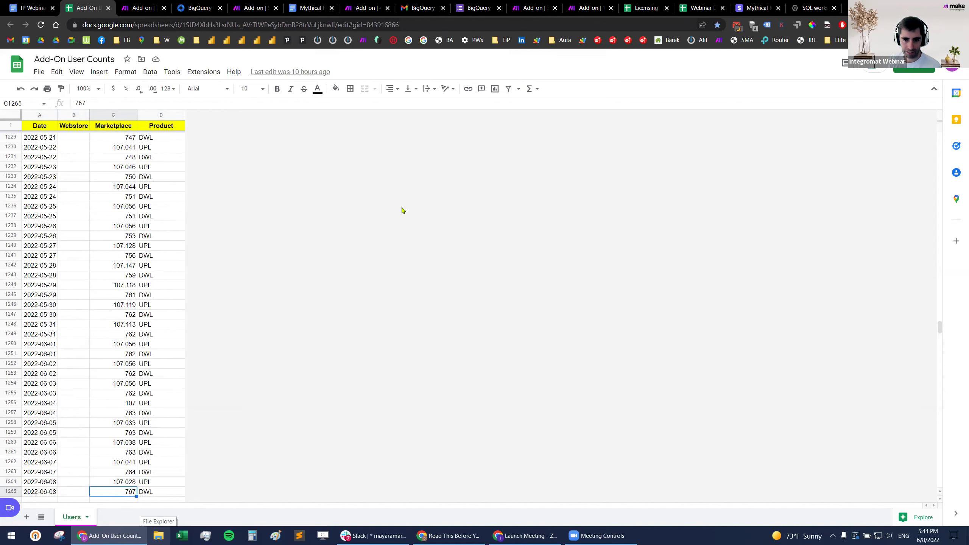
Step: Return to the User Counts scenario, dismiss the Tools module settings without saving, and close the scenario
key("ctrl+3")
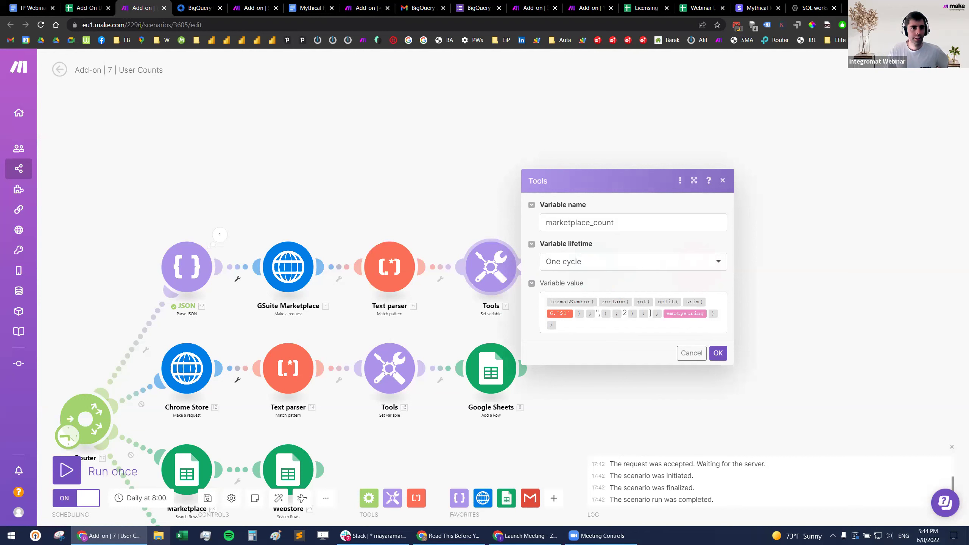
left_click(690, 353)
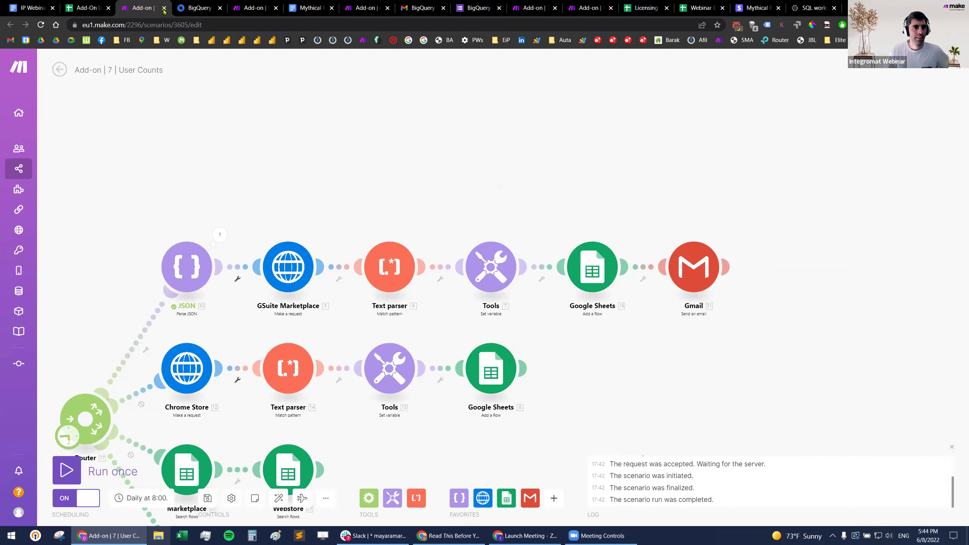
left_click(164, 8)
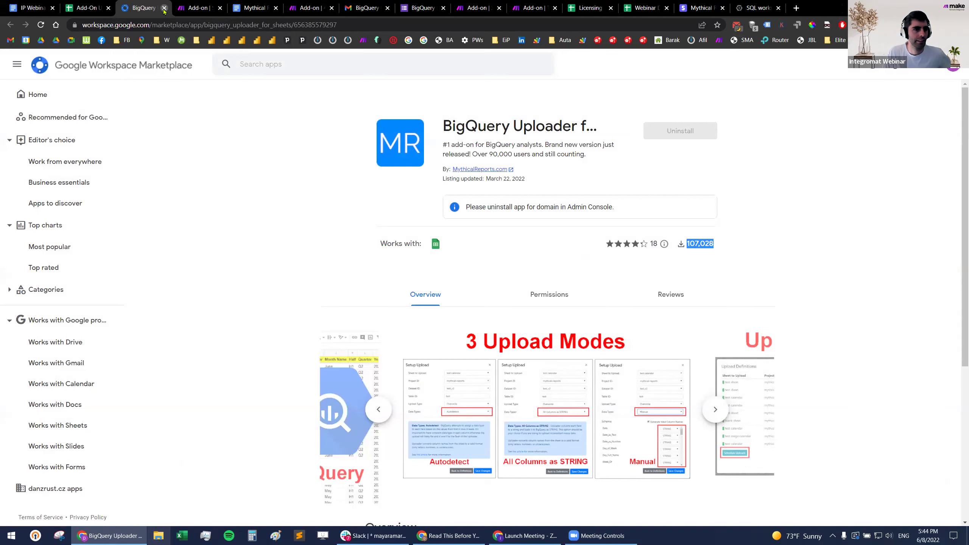
Step: Close the BigQuery Uploader marketplace listing, the add-on scenario beside it, the invoice template, the Stripe payments scenario, the invoice email and the License Transfer form
left_click(164, 8)
left_click(164, 8)
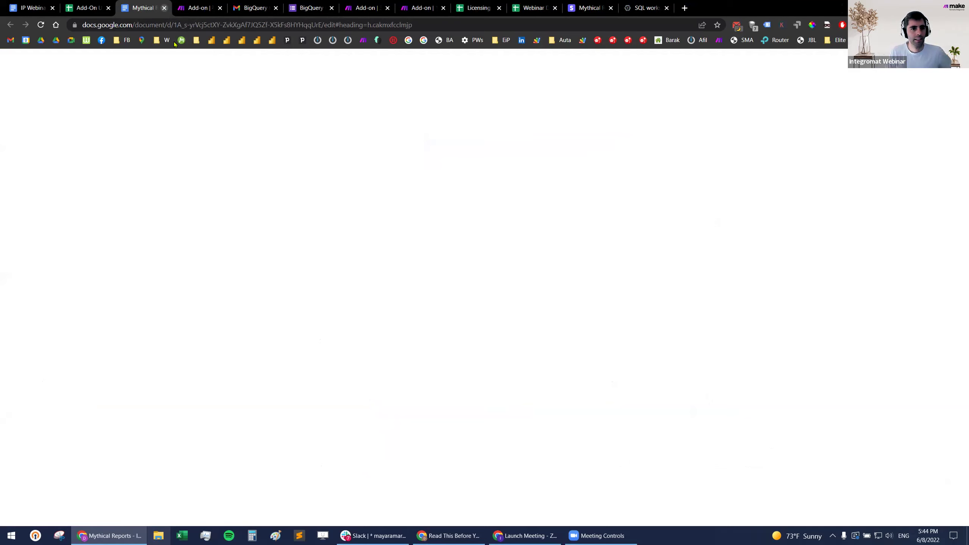
key("ctrl+w")
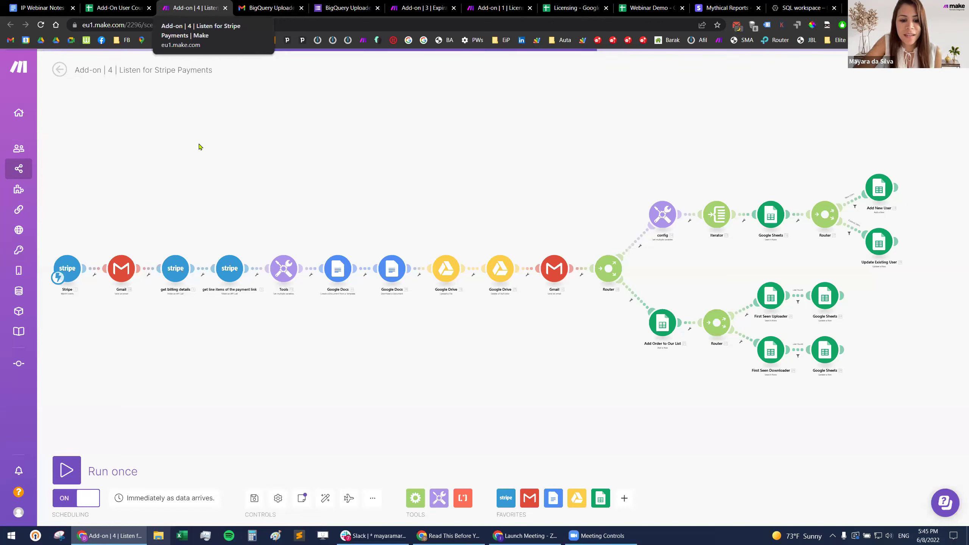
left_click(226, 8)
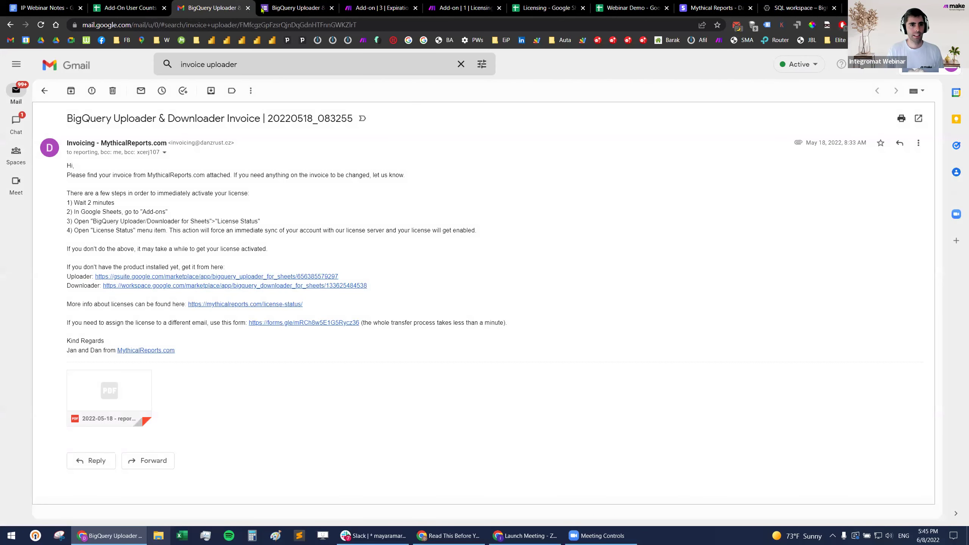
key("ctrl+w")
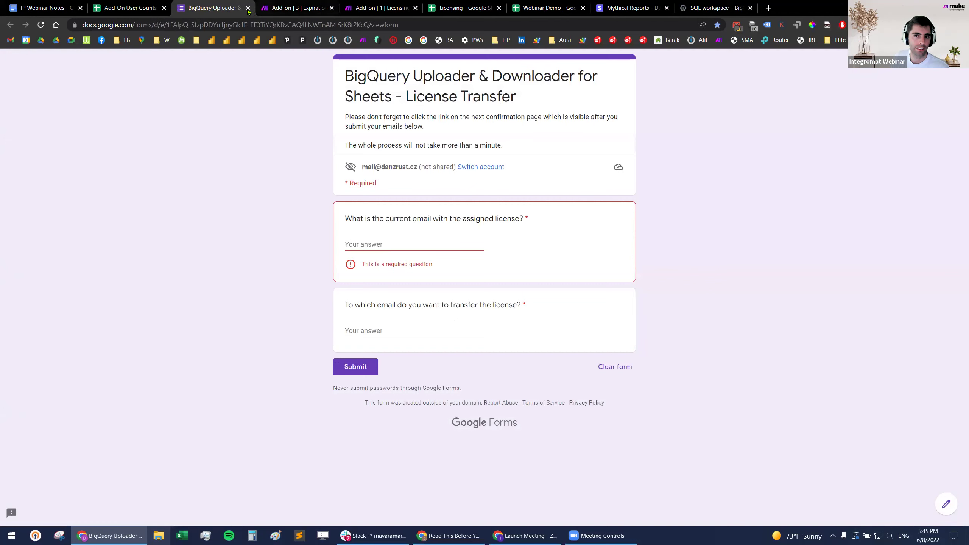
key("ctrl+w")
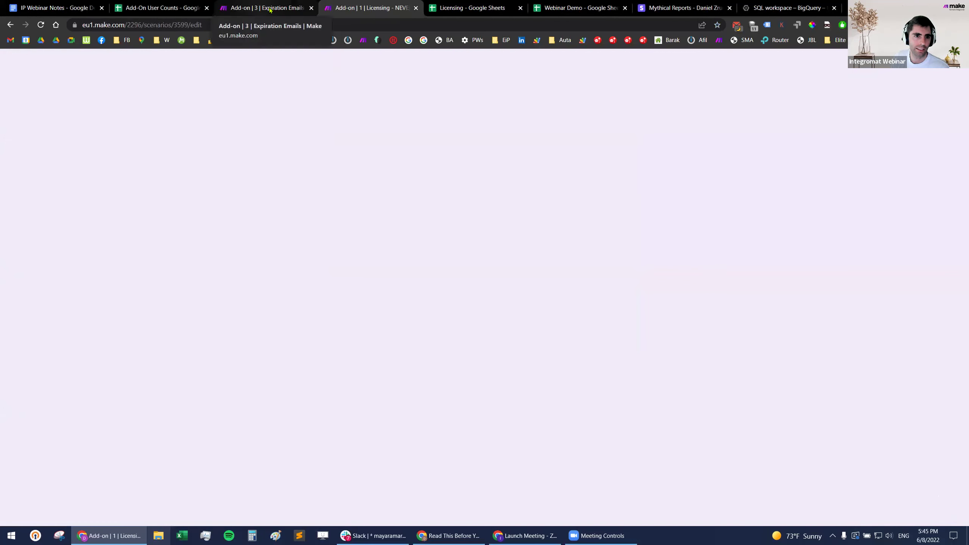
Step: Close the Expiration Emails scenario, the Licensing scenario and the Licensing spreadsheet
key("ctrl+shift+Tab")
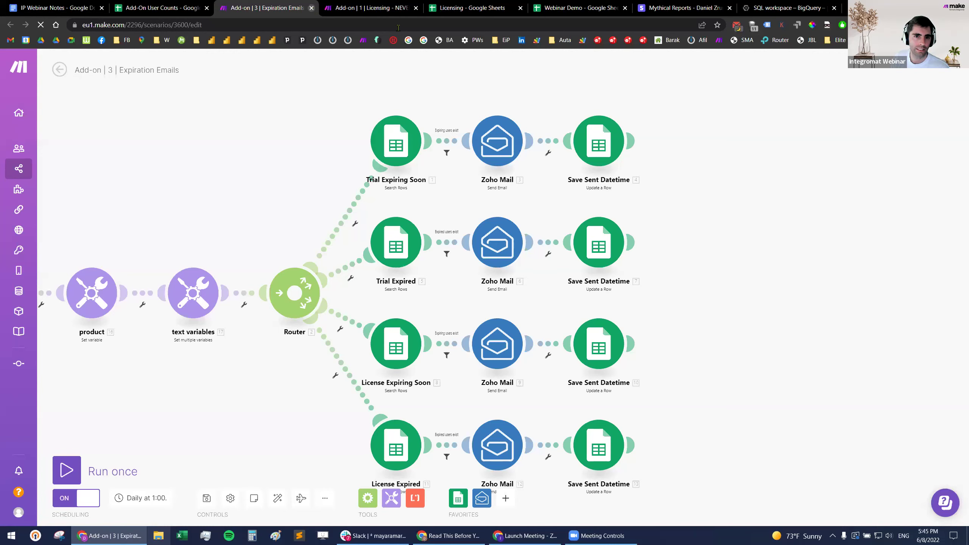
left_click(311, 8)
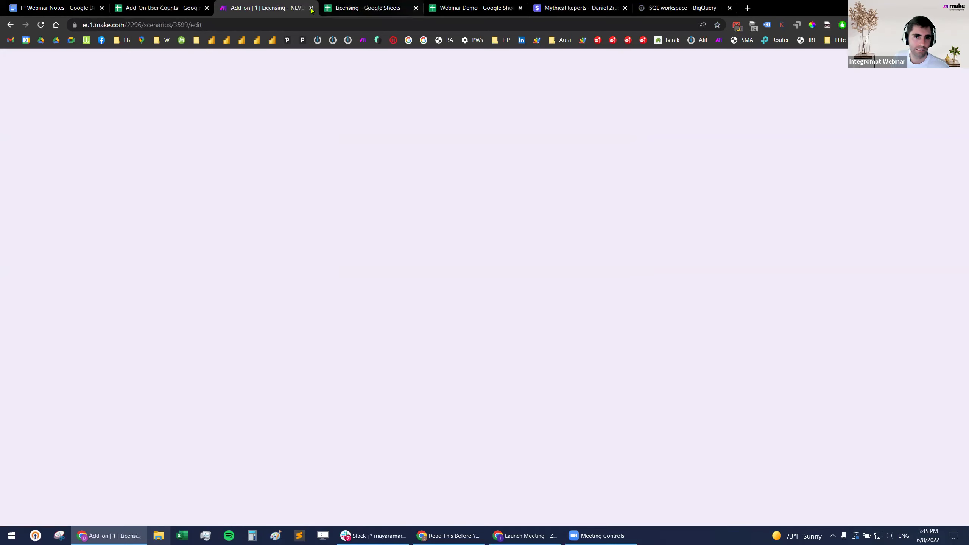
left_click(311, 8)
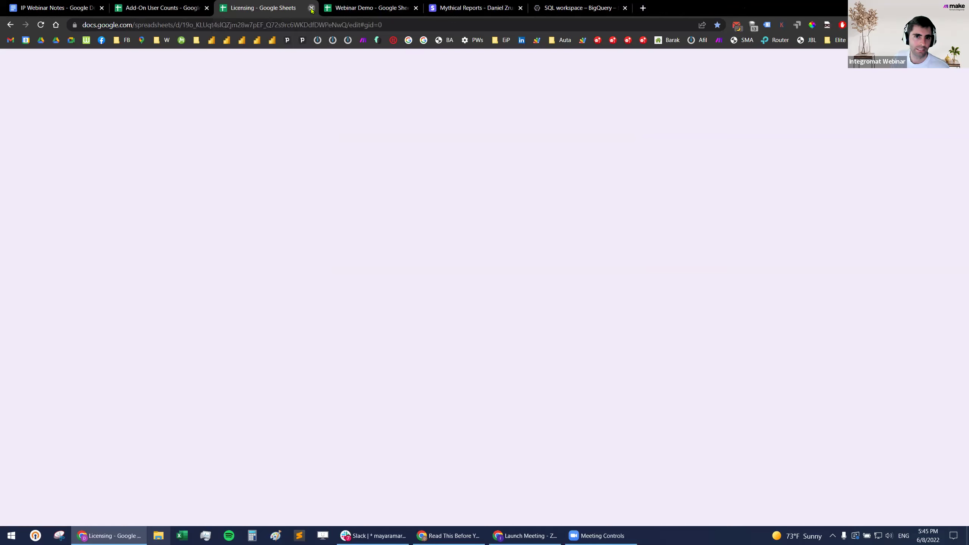
left_click(311, 8)
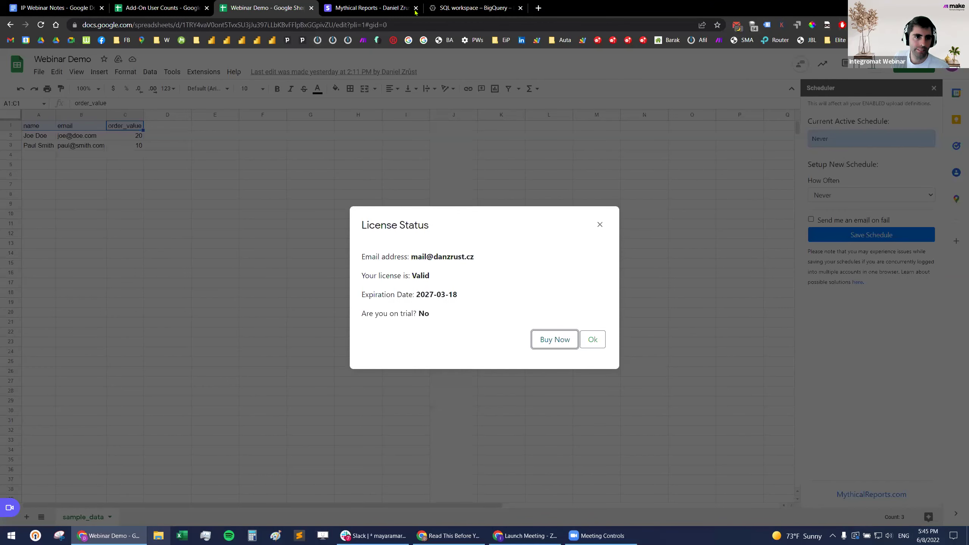
Step: Close the Add-On User Counts and Webinar Demo spreadsheets, the Stripe checkout page and the BigQuery SQL workspace, keeping only the webinar notes open
left_click(207, 10)
left_click(207, 10)
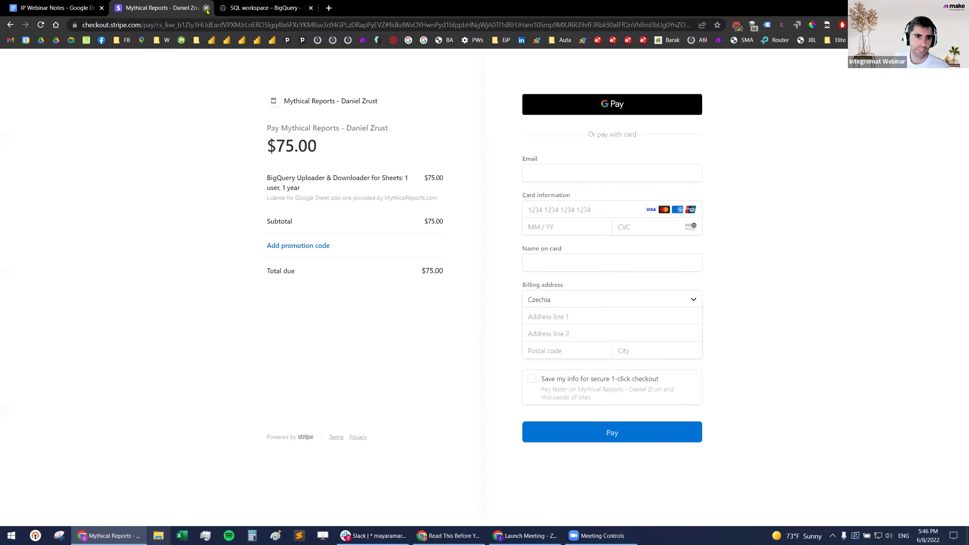
left_click(206, 8)
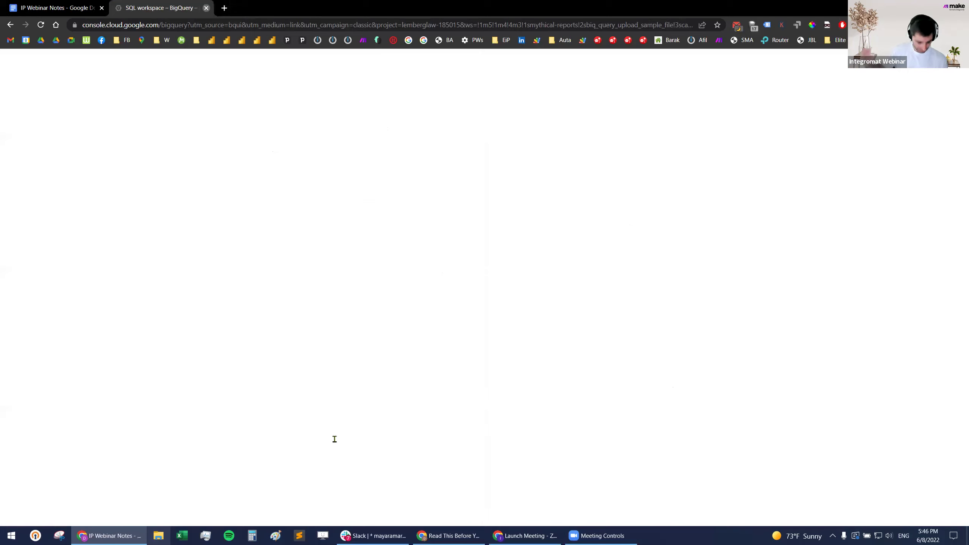
key("ctrl+w")
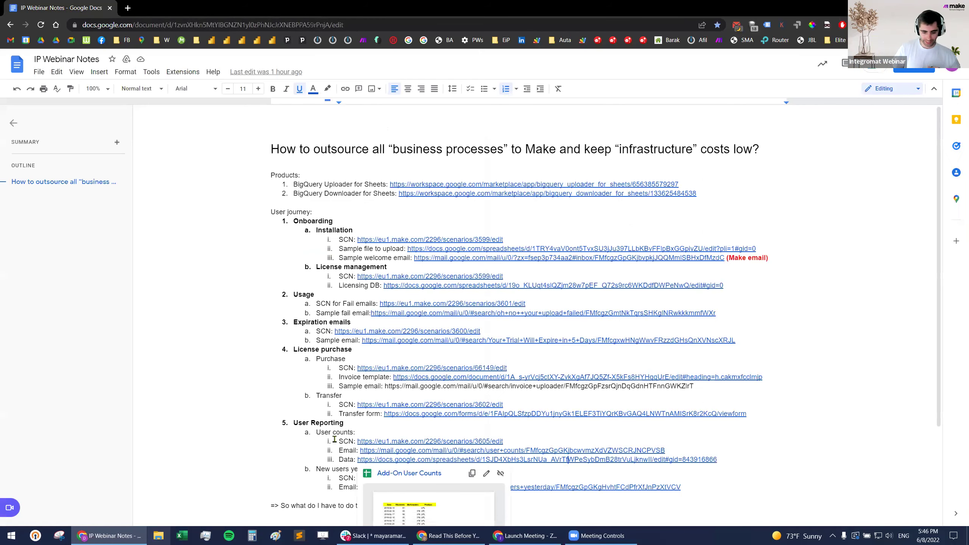
Step: Open the scenario linked under New users yesterday in the User Reporting section of the webinar notes
scroll(334, 439, "down", 3)
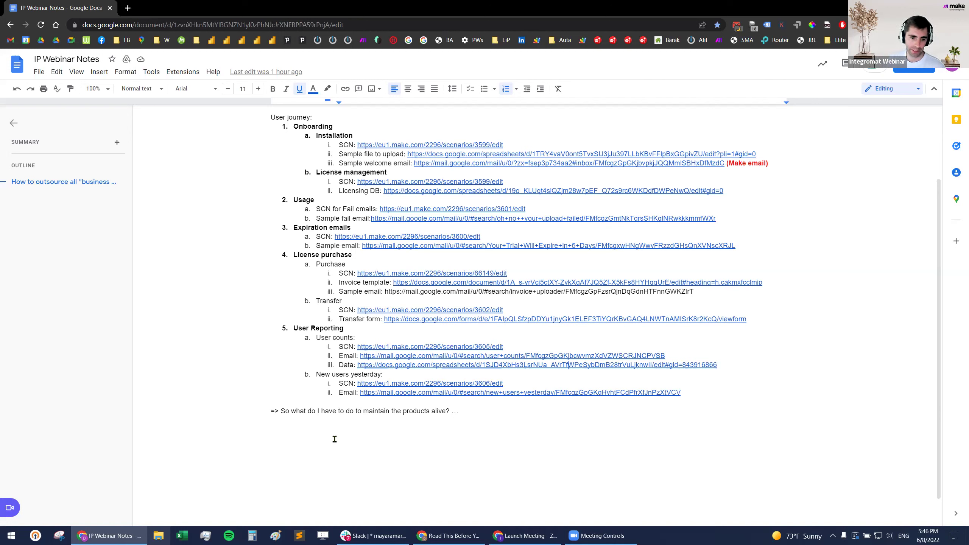
left_click(410, 384)
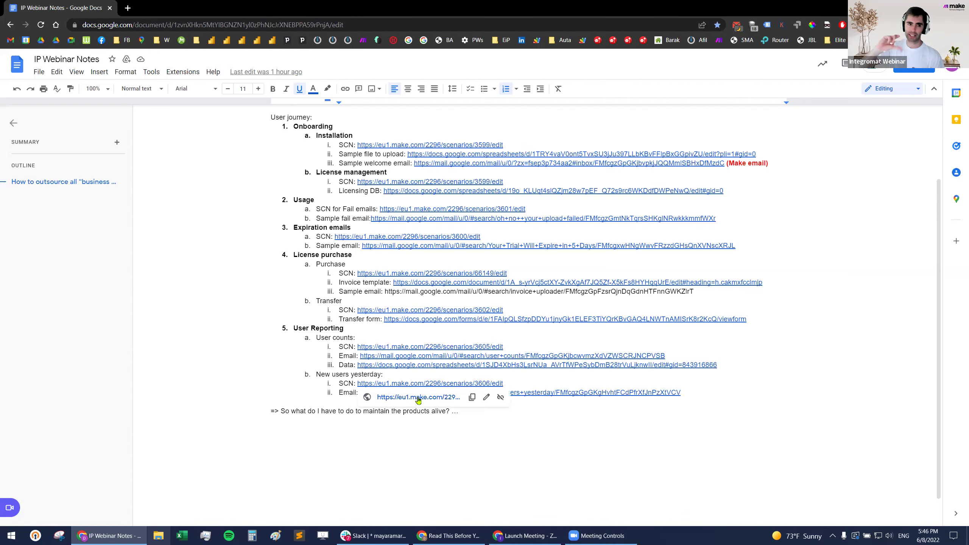
left_click(418, 398)
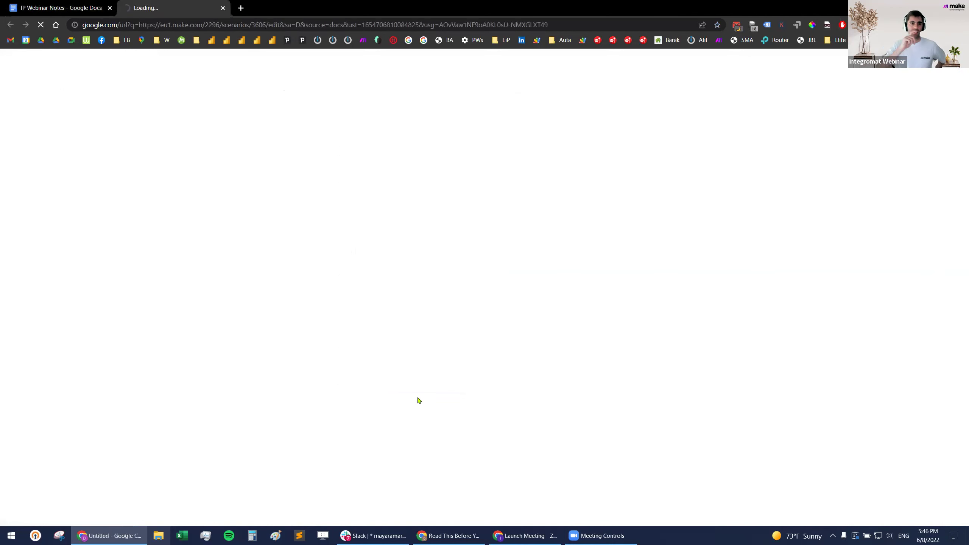